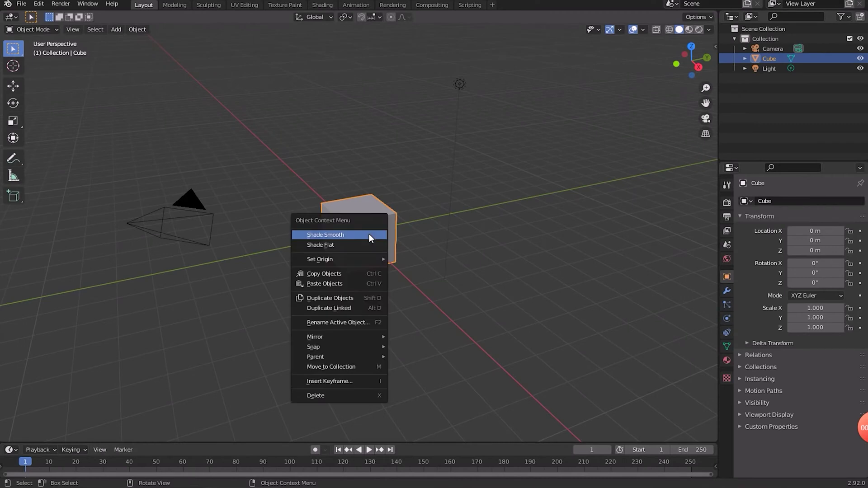
- Delete the default cube and add a torus mesh
{"action": "left_click", "coordinate": [338, 397]}
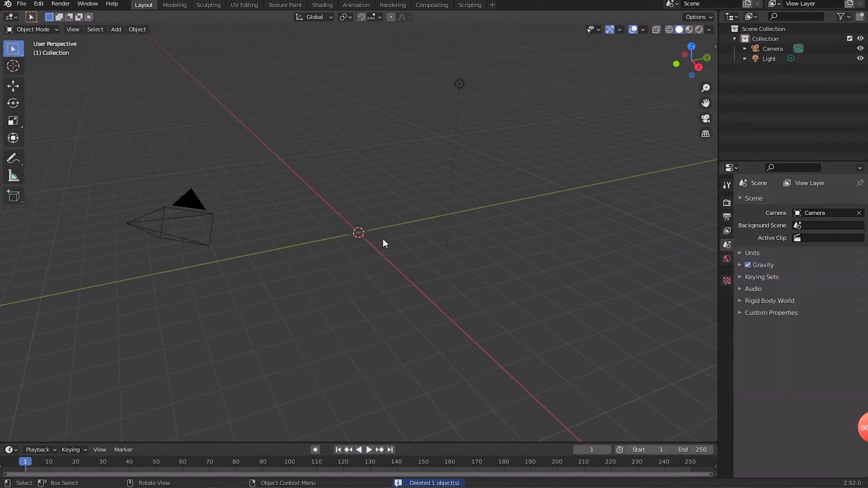
{"action": "key", "text": "shift+a"}
{"action": "mouse_move", "coordinate": [384, 239]}
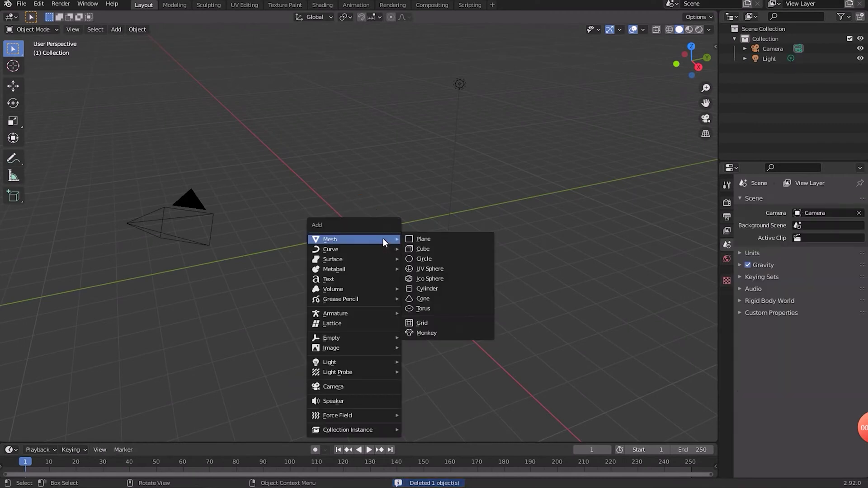
{"action": "left_click", "coordinate": [430, 309]}
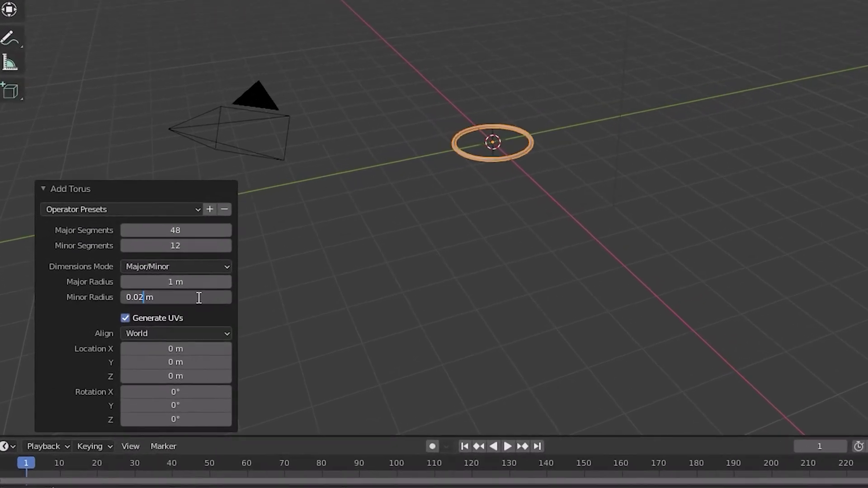
- Set the torus to 28 major segments, a 0.04 m major radius and a 0.026 m minor radius
{"action": "key", "text": "Return"}
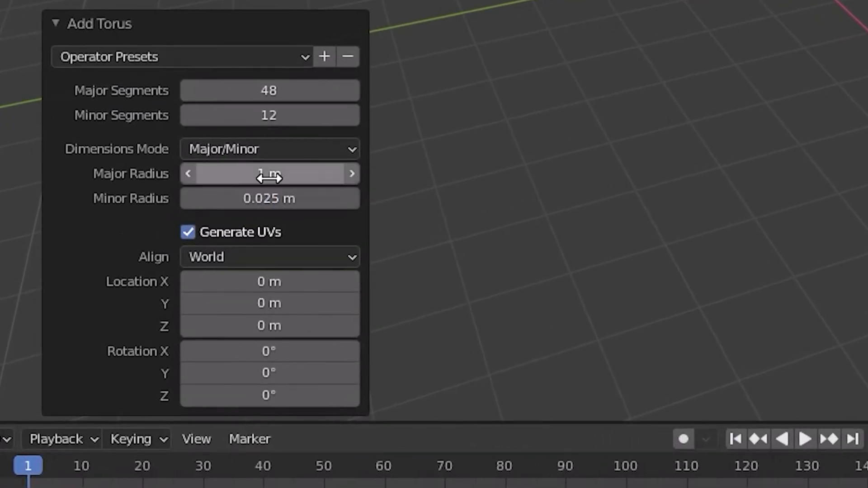
{"action": "double_click", "coordinate": [273, 175]}
{"action": "type", "text": ".04"}
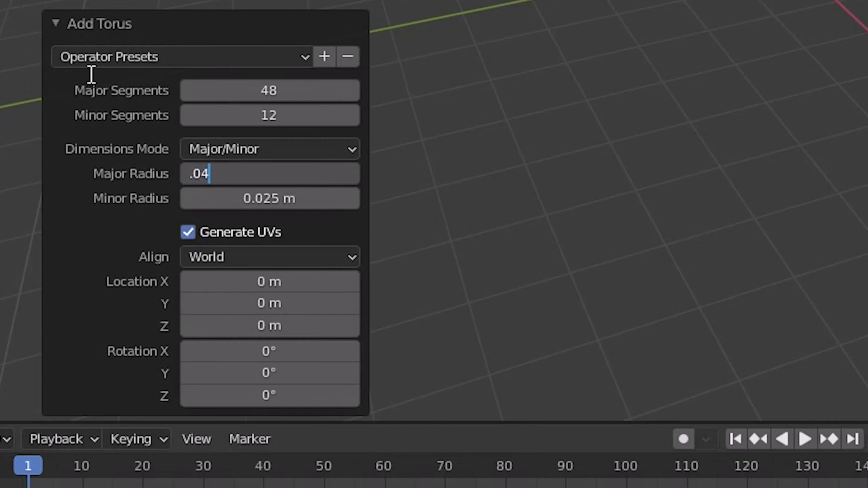
{"action": "key", "text": "Return"}
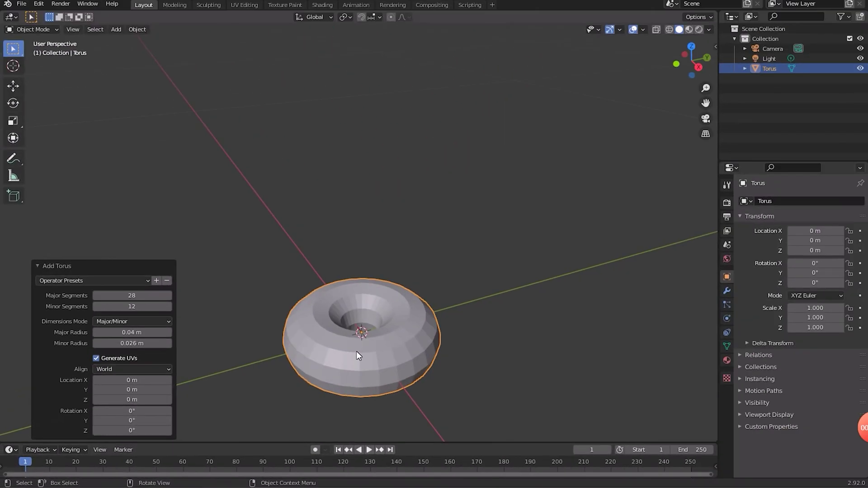
- Enable proportional editing in Edit Mode and pull a vertex on the torus's upper outer side slightly upward with smooth falloff
{"action": "key", "text": "Tab"}
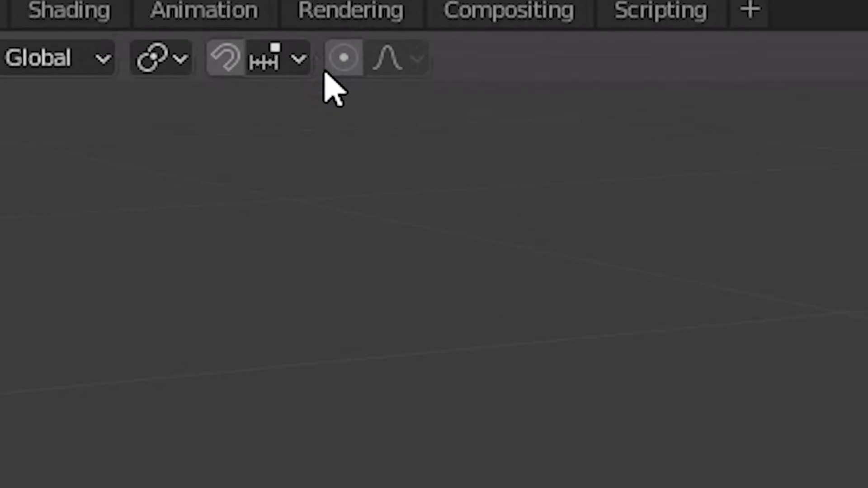
{"action": "left_click", "coordinate": [344, 58]}
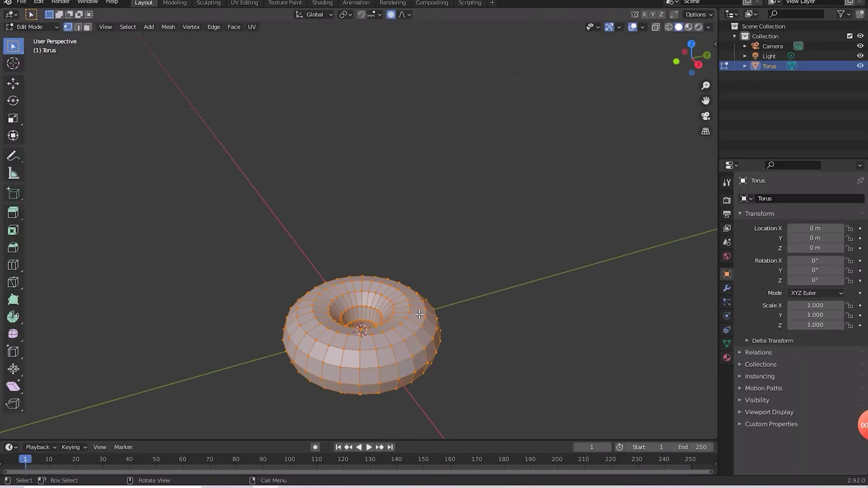
{"action": "left_click", "coordinate": [430, 312]}
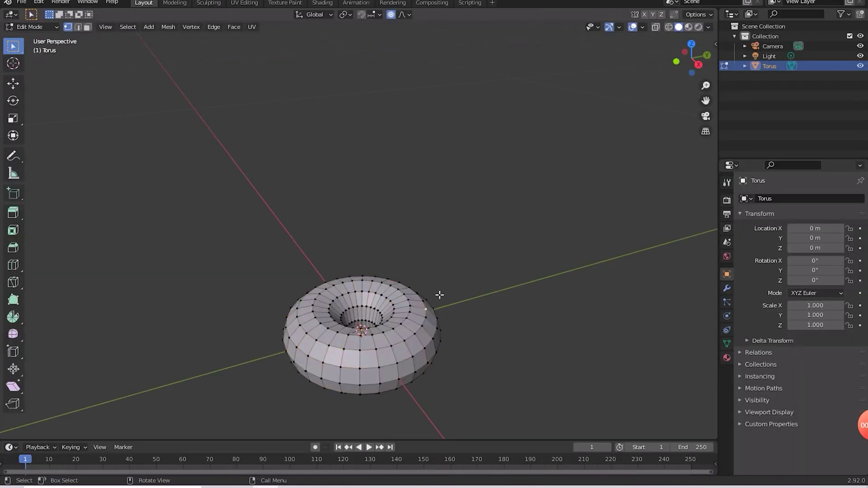
{"action": "left_click", "coordinate": [17, 85]}
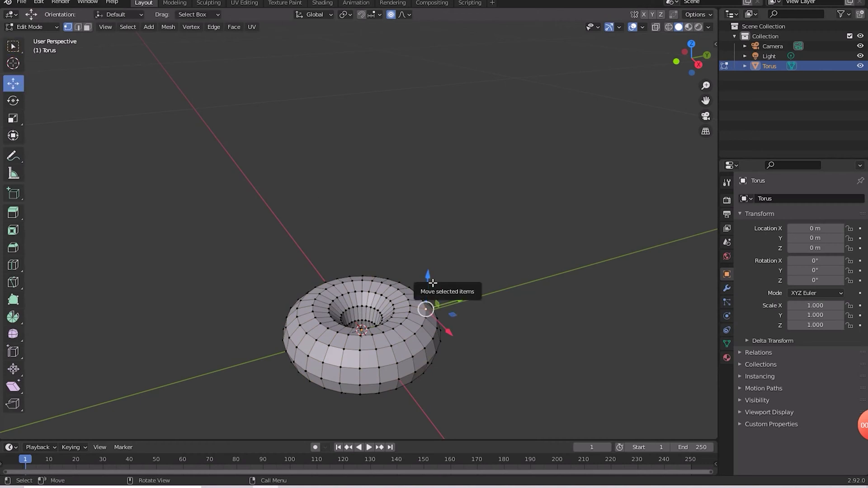
{"action": "left_click_drag", "start_coordinate": [433, 283], "coordinate": [427, 258]}
{"action": "scroll", "coordinate": [430, 261], "scroll_direction": "up", "scroll_amount": 17}
{"action": "scroll", "coordinate": [433, 281], "scroll_direction": "up", "scroll_amount": 7}
- Shift one vertex on the torus's outer side and one on its upper surface slightly to make the shape uneven
{"action": "left_click", "coordinate": [284, 329]}
{"action": "left_click_drag", "start_coordinate": [323, 322], "coordinate": [328, 320]}
{"action": "left_click", "coordinate": [344, 288]}
{"action": "scroll", "coordinate": [351, 244], "scroll_direction": "up", "scroll_amount": 4}
{"action": "left_click_drag", "start_coordinate": [347, 251], "coordinate": [349, 245]}
{"action": "scroll", "coordinate": [350, 245], "scroll_direction": "up", "scroll_amount": 2}
- Nudge further vertices on other sides of the torus with proportional editing, including an outer one about -0.0017 m along Y
{"action": "left_click_drag", "start_coordinate": [698, 67], "coordinate": [700, 49]}
{"action": "left_click_drag", "start_coordinate": [367, 295], "coordinate": [365, 294]}
{"action": "left_click_drag", "start_coordinate": [695, 63], "coordinate": [669, 38]}
{"action": "left_click", "coordinate": [421, 334]}
{"action": "left_click_drag", "start_coordinate": [461, 334], "coordinate": [457, 334]}
{"action": "left_click_drag", "start_coordinate": [696, 63], "coordinate": [656, 84]}
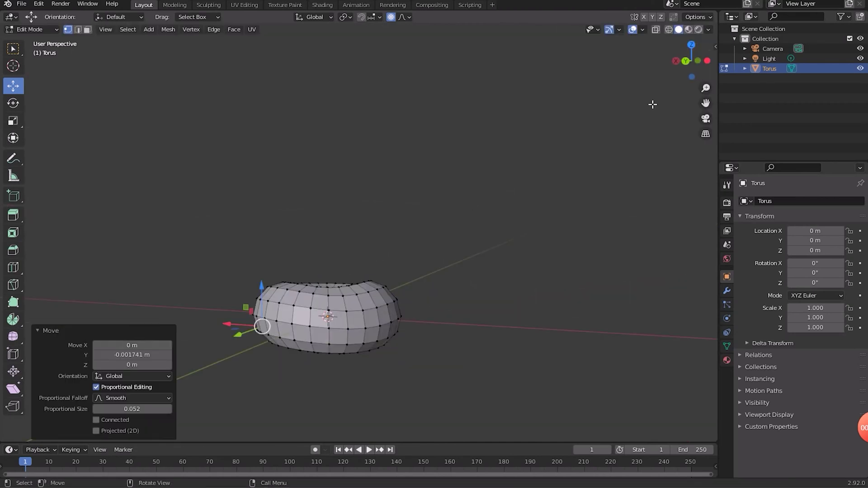
- Return to Object Mode and shade the torus smooth
{"action": "key", "text": "Tab"}
{"action": "right_click", "coordinate": [350, 319]}
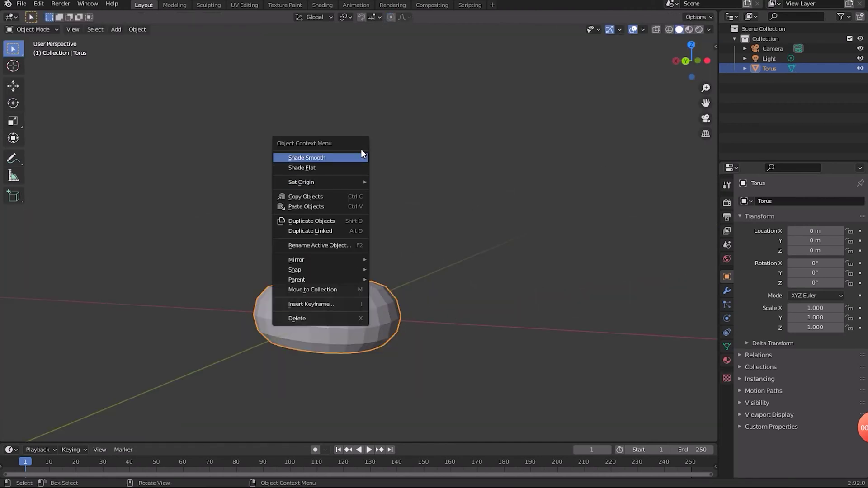
{"action": "left_click", "coordinate": [357, 156]}
- Add a Subdivision Surface modifier to the torus with a viewport level of 2
{"action": "left_click", "coordinate": [670, 282]}
{"action": "left_click", "coordinate": [756, 137]}
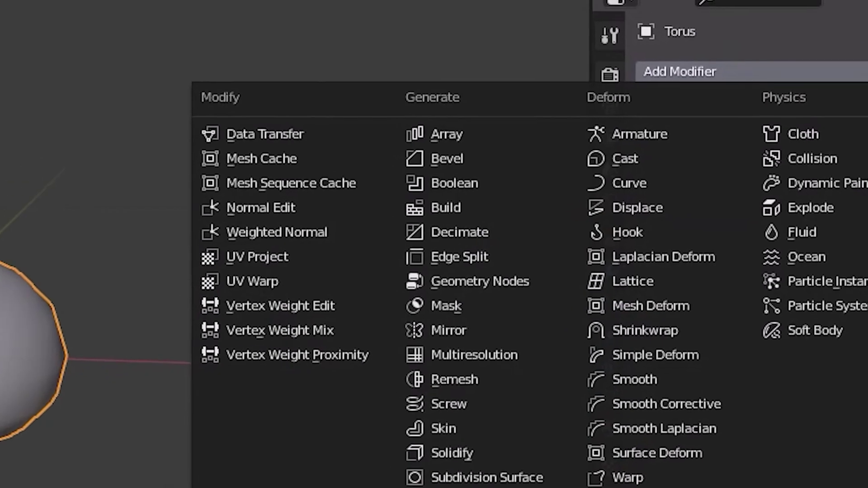
{"action": "left_click", "coordinate": [507, 477]}
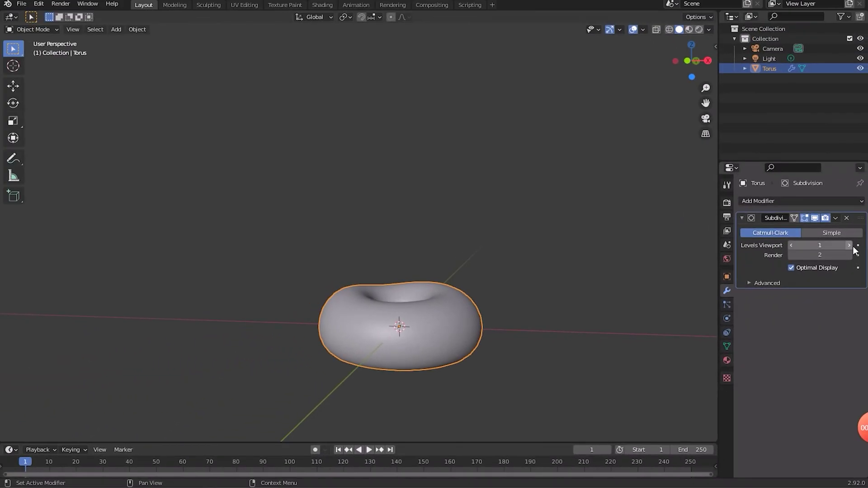
{"action": "left_click", "coordinate": [851, 245]}
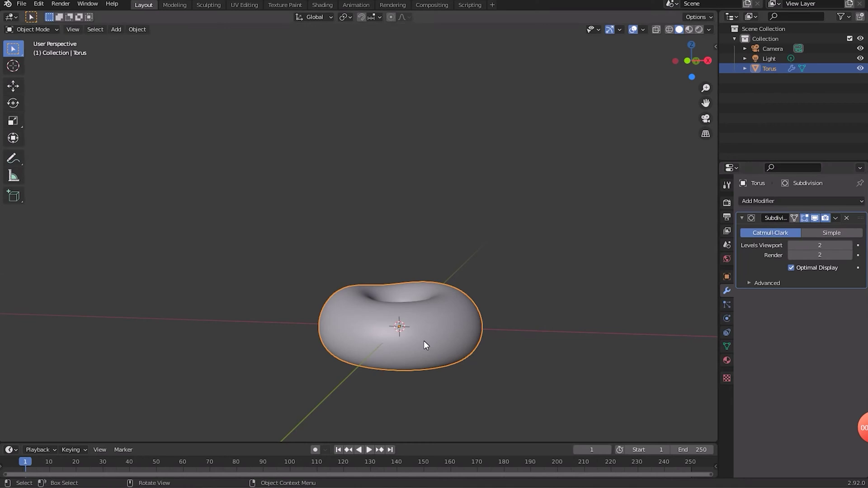
- Duplicate the upper part of the torus mesh in place, using X-ray in right view, and separate it into its own object
{"action": "key", "text": "Tab"}
{"action": "key", "text": "KP_3"}
{"action": "key", "text": "alt+z"}
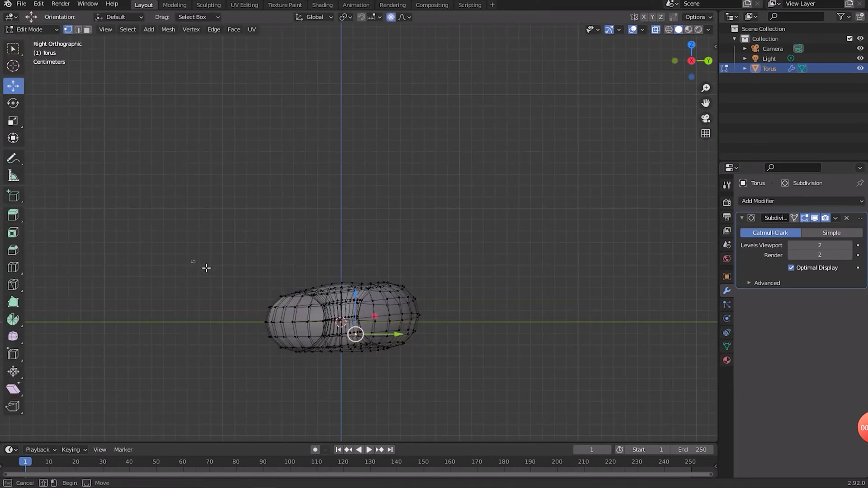
{"action": "left_click_drag", "start_coordinate": [191, 262], "coordinate": [455, 312]}
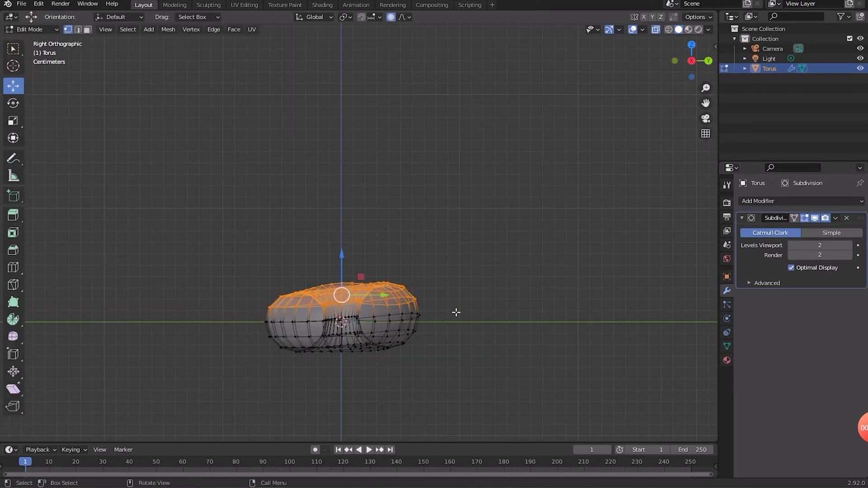
{"action": "key", "text": "shift+d"}
{"action": "right_click", "coordinate": [375, 303]}
{"action": "key", "text": "p"}
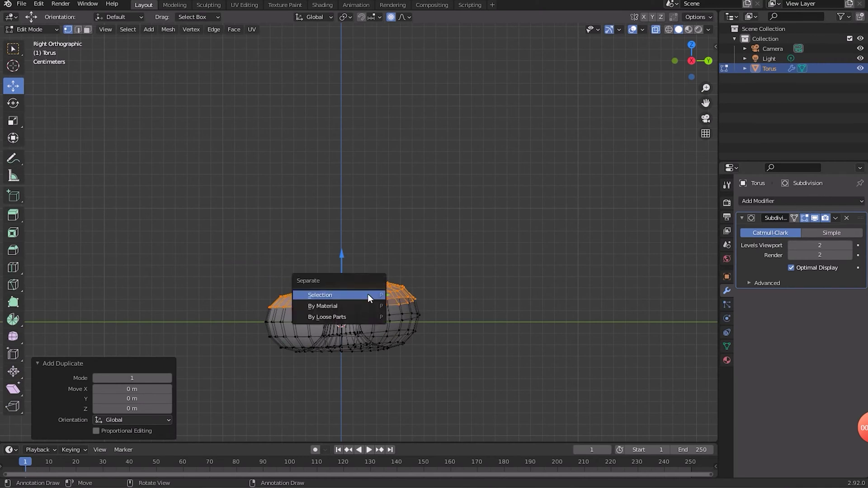
{"action": "left_click", "coordinate": [368, 295]}
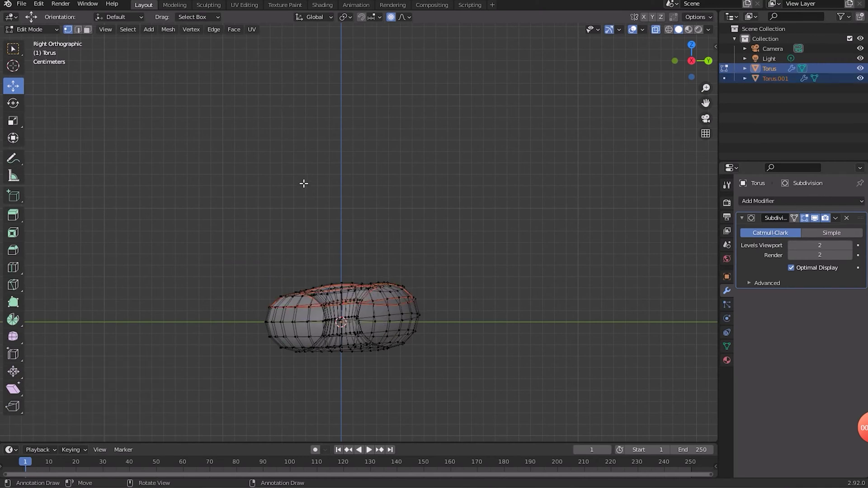
- Return to Object Mode and select only the separated upper piece, with X-ray turned off
{"action": "key", "text": "Tab"}
{"action": "key", "text": "alt+a"}
{"action": "left_click", "coordinate": [368, 296]}
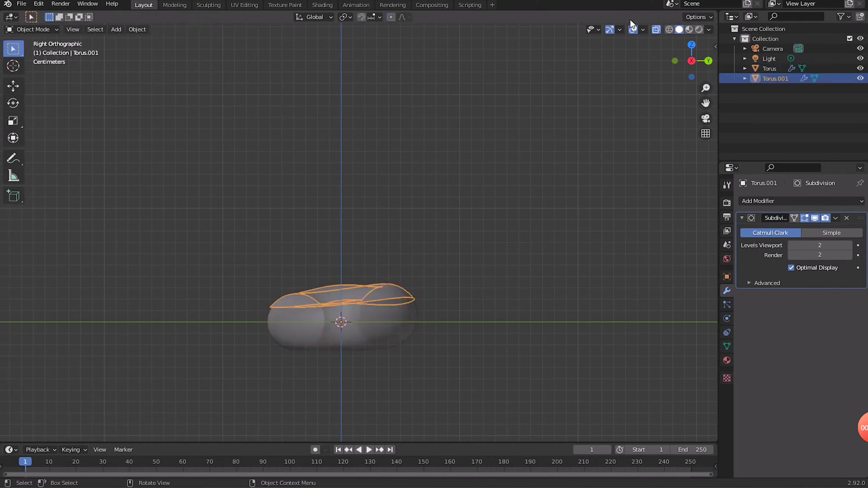
{"action": "left_click_drag", "start_coordinate": [713, 62], "coordinate": [867, 227]}
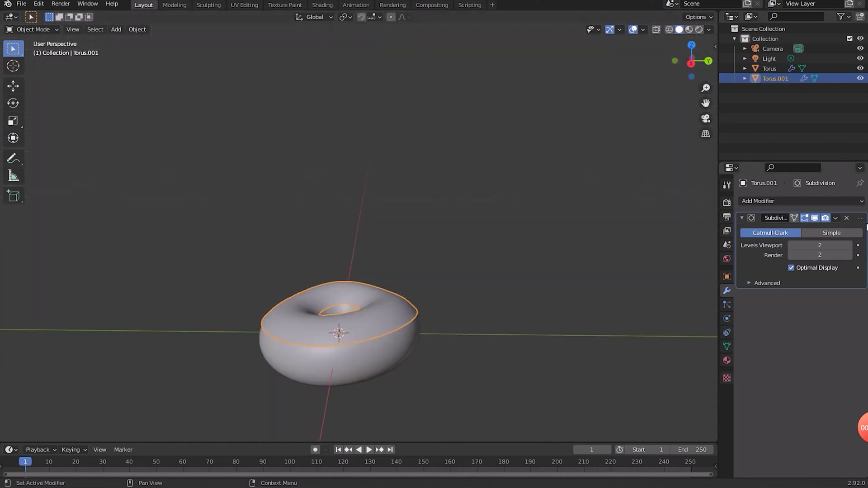
- Give the upper piece a Solidify modifier with 0.0025 m thickness and offset 1, placed above its Subdivision modifier
{"action": "left_click", "coordinate": [775, 202]}
{"action": "left_click", "coordinate": [663, 371]}
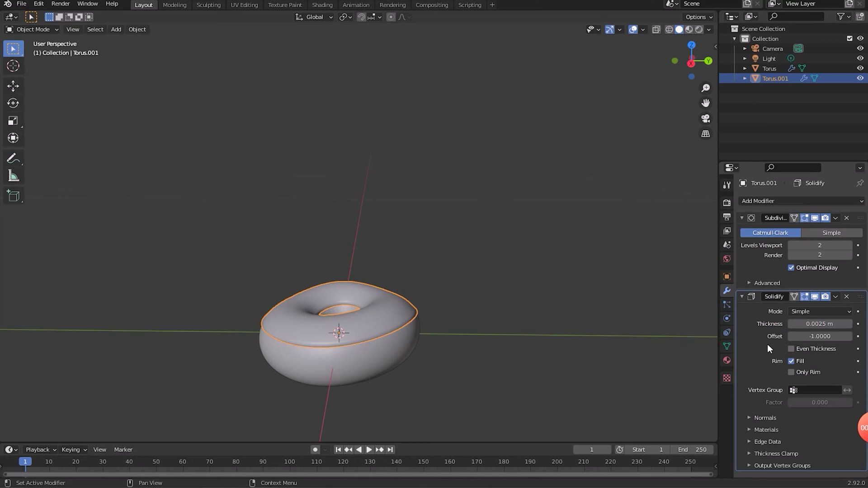
{"action": "left_click_drag", "start_coordinate": [802, 337], "coordinate": [866, 336]}
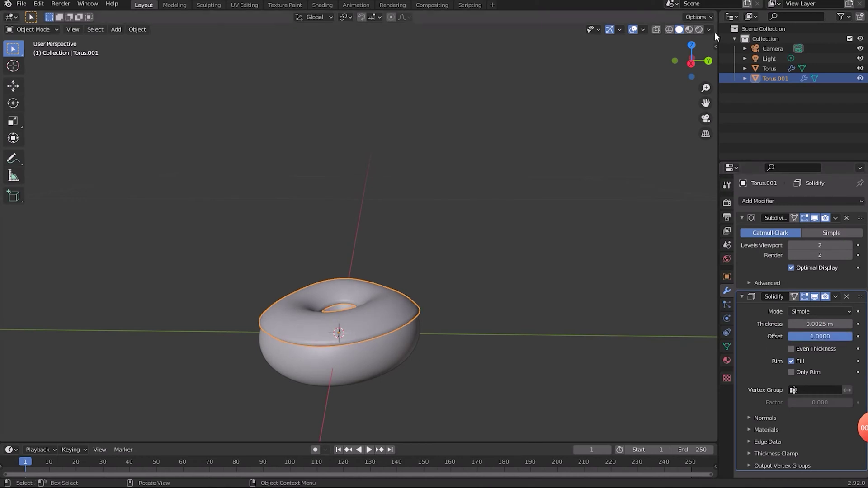
{"action": "left_click_drag", "start_coordinate": [713, 61], "coordinate": [713, 47]}
{"action": "left_click_drag", "start_coordinate": [861, 296], "coordinate": [858, 217]}
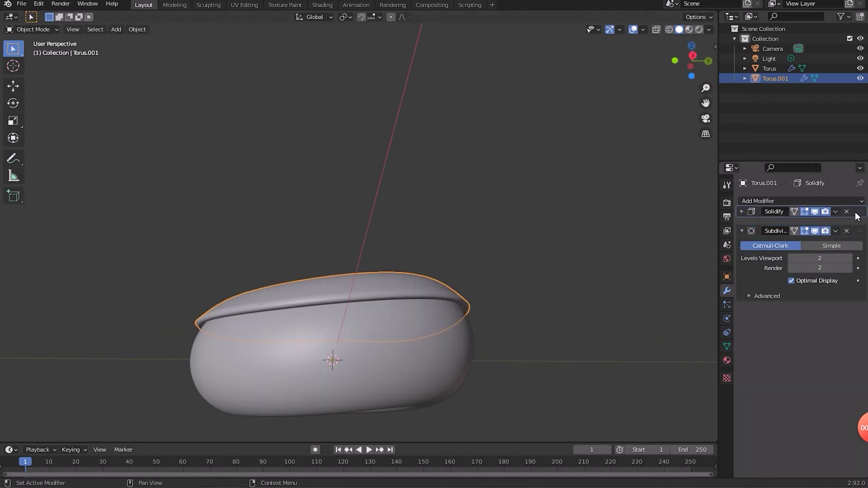
- Subdivide the whole icing mesh with one cut and a smoothness of 1
{"action": "key", "text": "Tab"}
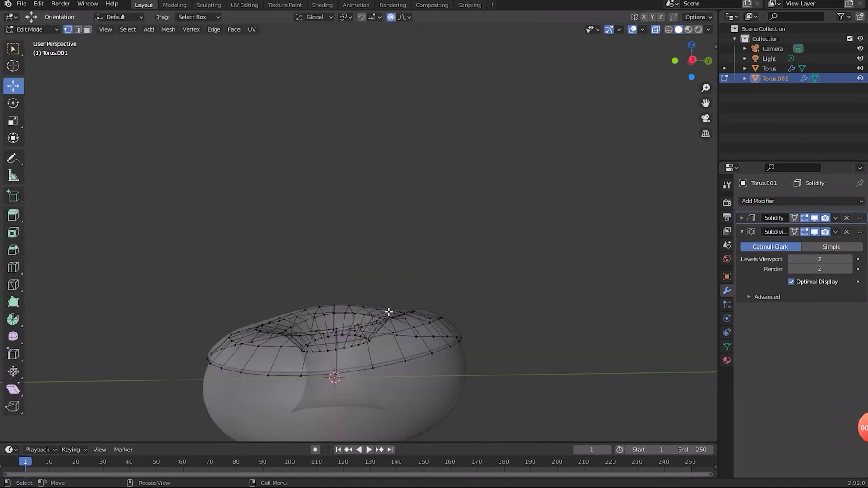
{"action": "key", "text": "a"}
{"action": "right_click", "coordinate": [377, 327]}
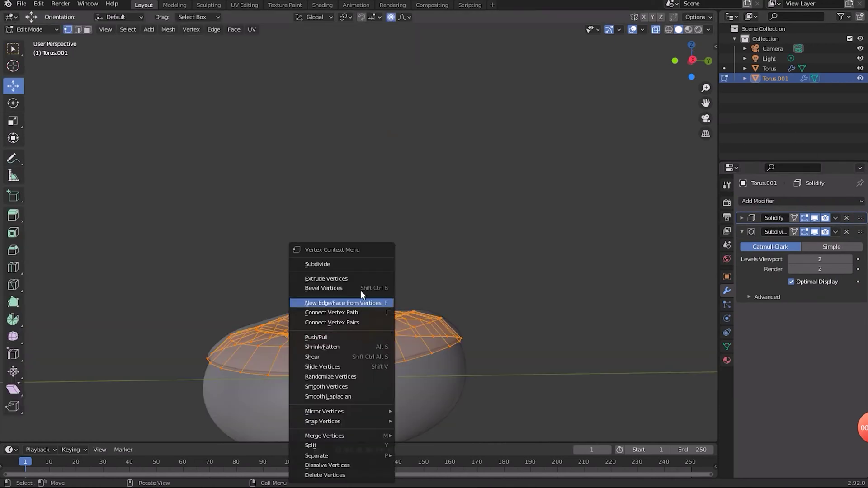
{"action": "left_click", "coordinate": [349, 266]}
{"action": "left_click", "coordinate": [143, 379]}
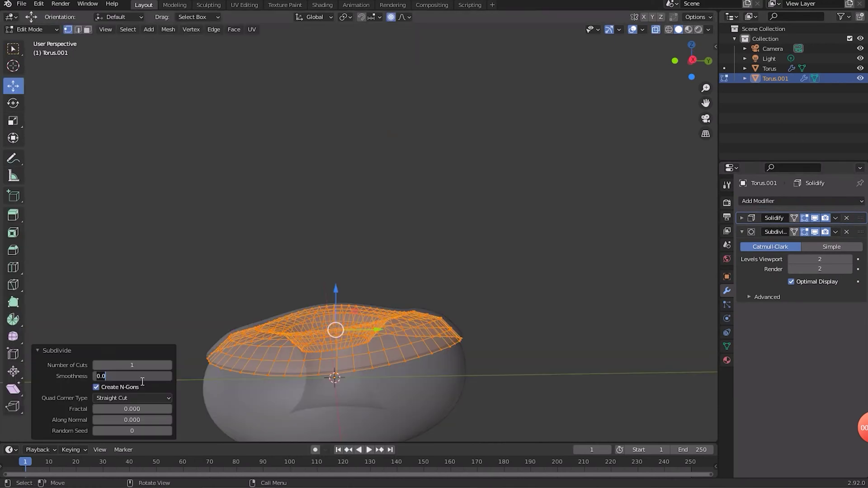
{"action": "type", "text": "1"}
{"action": "key", "text": "Return"}
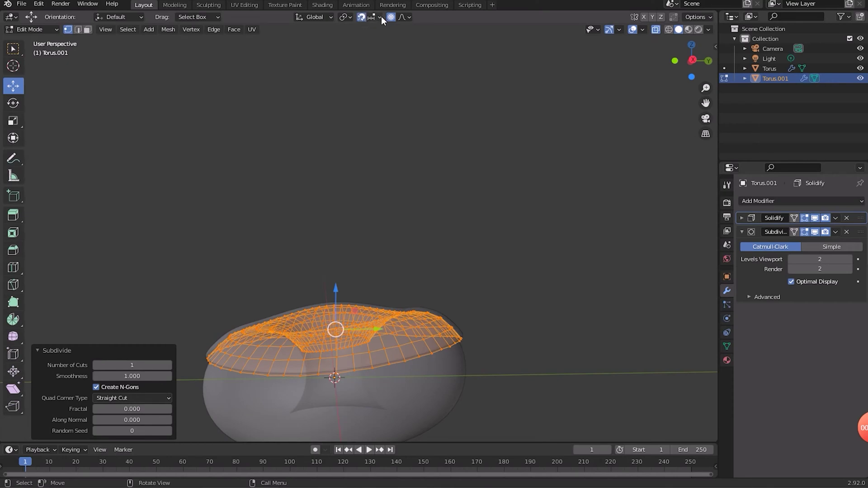
- Set snapping to faces, hide all icing vertices except the outer edge loop, and turn off X-ray
{"action": "left_click", "coordinate": [380, 17]}
{"action": "left_click", "coordinate": [351, 76]}
{"action": "left_click", "coordinate": [321, 379], "text": "alt"}
{"action": "key", "text": "ctrl+i"}
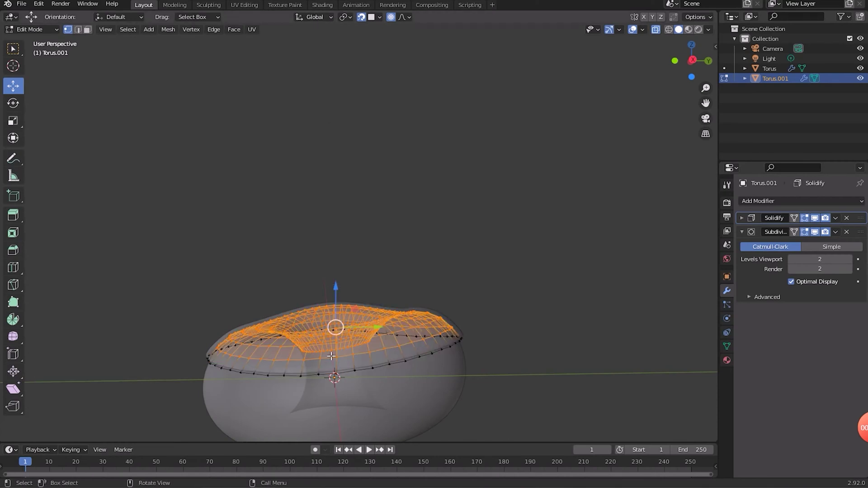
{"action": "key", "text": "h"}
{"action": "key", "text": "alt+z"}
- Pull several of the icing's outer rim vertices down along the donut to form a wavy, uneven edge
{"action": "left_click_drag", "start_coordinate": [299, 343], "coordinate": [295, 351]}
{"action": "left_click", "coordinate": [432, 354]}
{"action": "left_click_drag", "start_coordinate": [432, 326], "coordinate": [431, 336]}
{"action": "middle_click_drag", "start_coordinate": [449, 346], "coordinate": [399, 348]}
{"action": "left_click_drag", "start_coordinate": [398, 307], "coordinate": [399, 318]}
{"action": "middle_click_drag", "start_coordinate": [400, 318], "coordinate": [424, 366]}
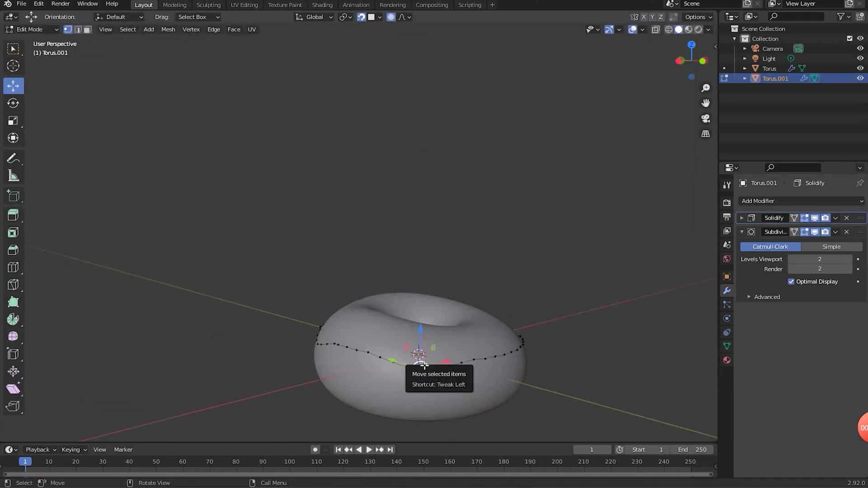
{"action": "left_click_drag", "start_coordinate": [425, 367], "coordinate": [424, 386]}
- Extrude a group of rim vertices about 0.009 m downward as an icing drip, and reveal the hidden geometry
{"action": "left_click_drag", "start_coordinate": [262, 369], "coordinate": [288, 401]}
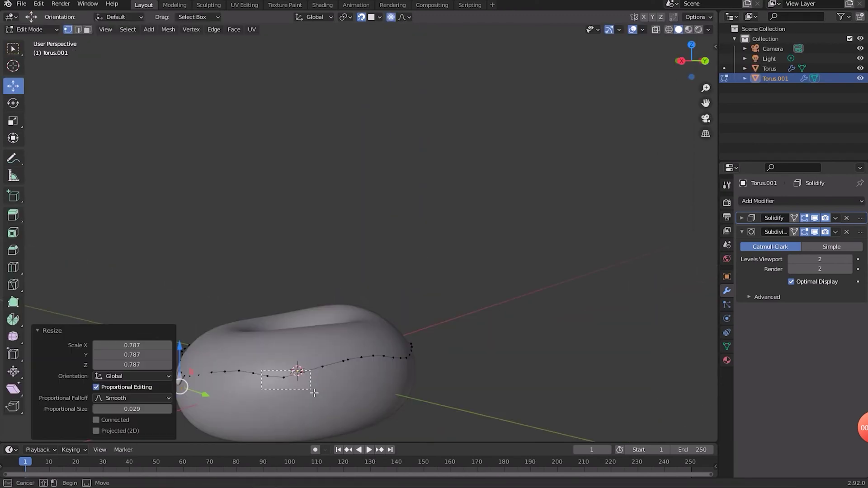
{"action": "key", "text": "e"}
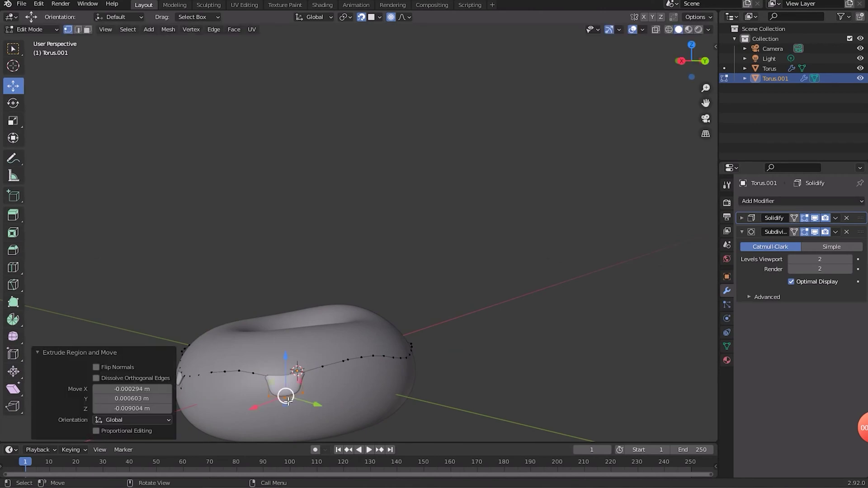
{"action": "middle_click_drag", "start_coordinate": [288, 401], "coordinate": [609, 398]}
{"action": "key", "text": "alt+h"}
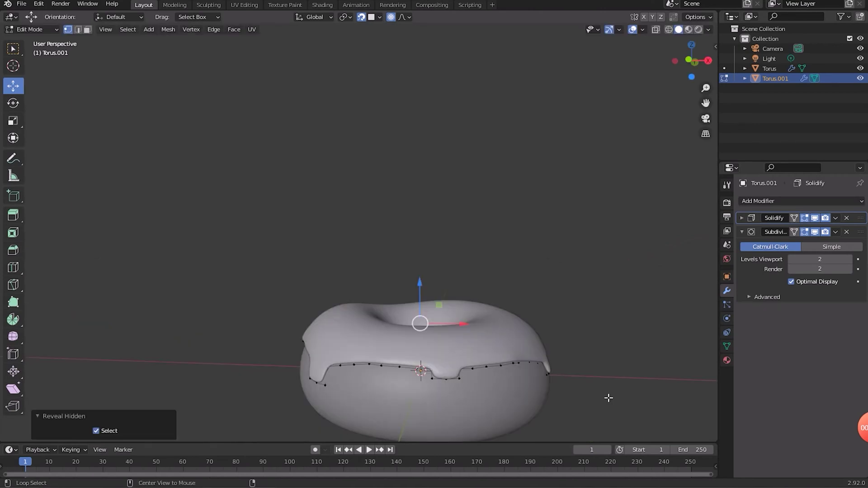
- Set the inner edge crease of the icing's Solidify modifier to 1
{"action": "left_click", "coordinate": [655, 30]}
{"action": "left_click", "coordinate": [656, 29]}
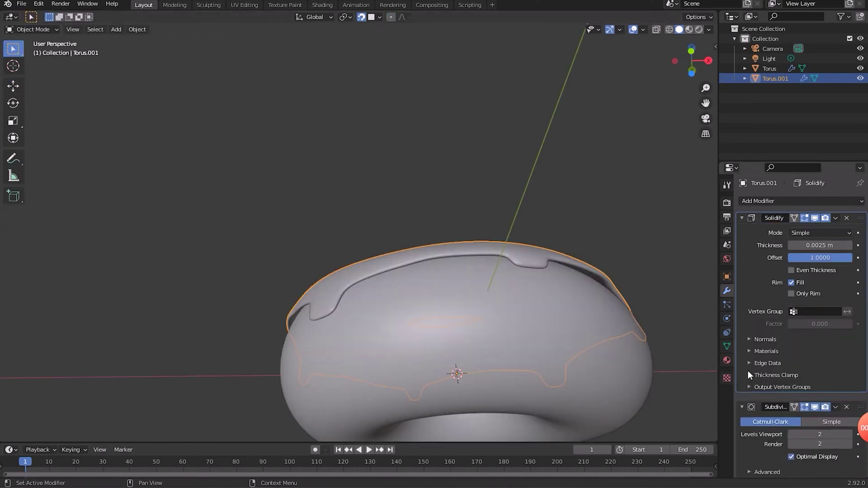
{"action": "left_click", "coordinate": [750, 363]}
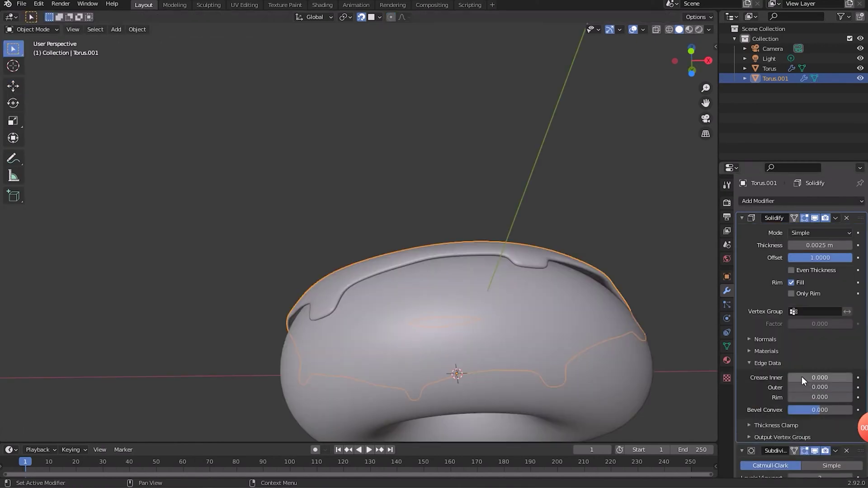
{"action": "left_click_drag", "start_coordinate": [802, 378], "coordinate": [855, 378]}
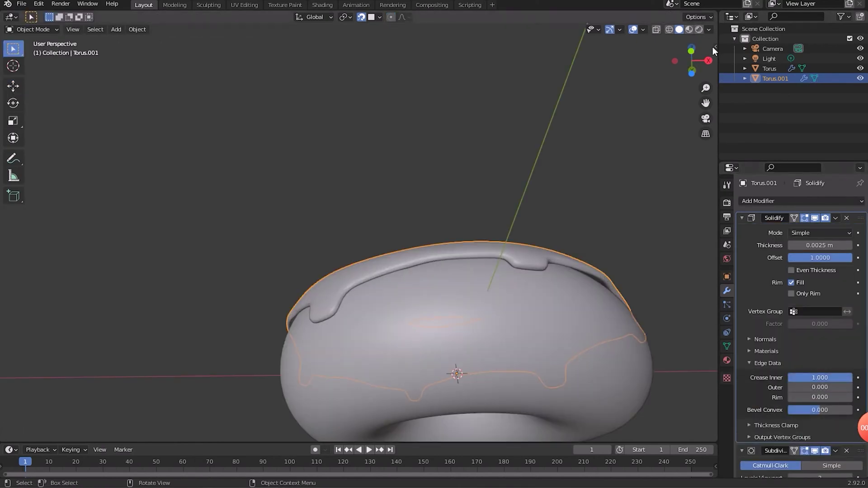
{"action": "left_click_drag", "start_coordinate": [708, 71], "coordinate": [699, 80]}
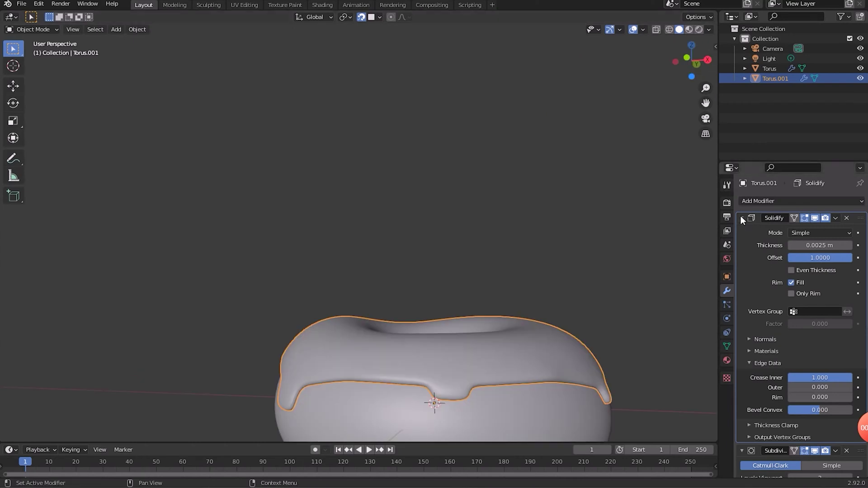
- Apply the icing's Solidify and Subdivision modifiers to its mesh
{"action": "left_click", "coordinate": [743, 218]}
{"action": "left_click", "coordinate": [836, 218]}
{"action": "left_click", "coordinate": [810, 226]}
{"action": "left_click", "coordinate": [836, 218]}
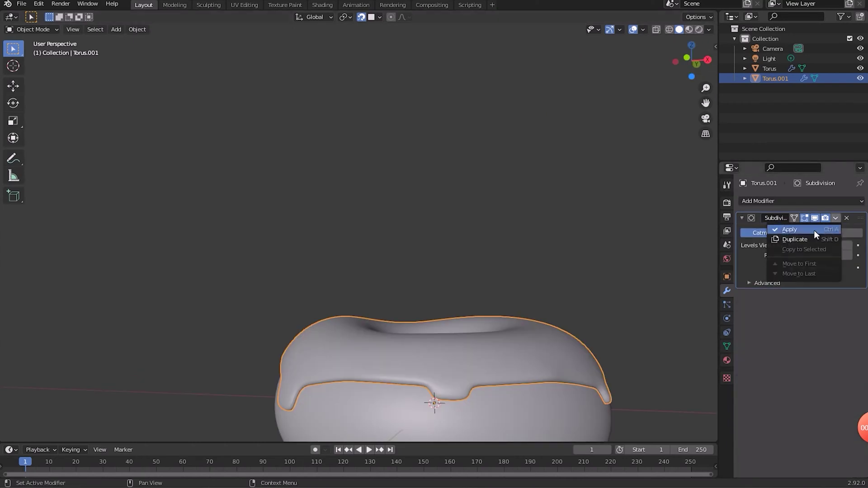
{"action": "left_click", "coordinate": [812, 228]}
{"action": "key", "text": "Tab"}
{"action": "key", "text": "Tab"}
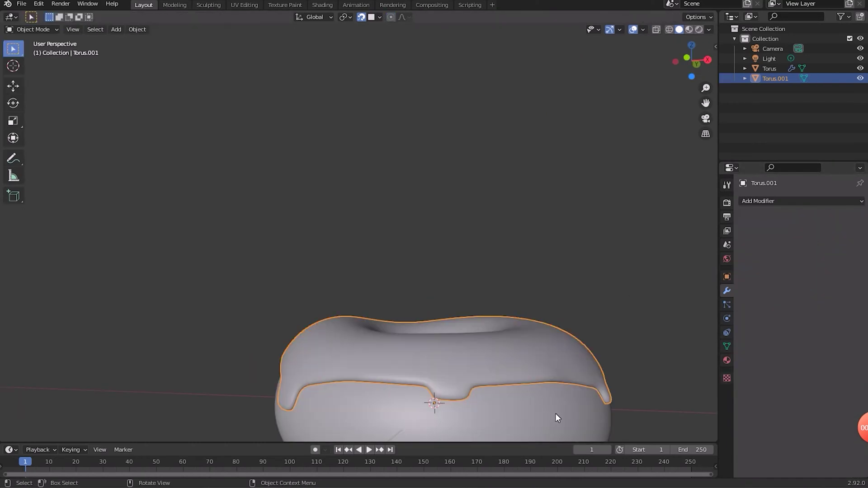
- Select the donut body and apply its Subdivision modifier
{"action": "left_click", "coordinate": [555, 413]}
{"action": "left_click", "coordinate": [836, 218]}
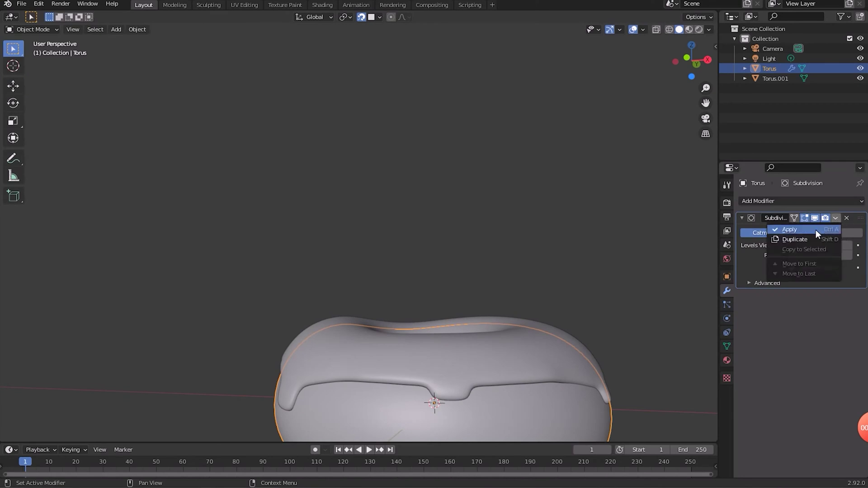
{"action": "left_click", "coordinate": [816, 230]}
{"action": "key", "text": "Tab"}
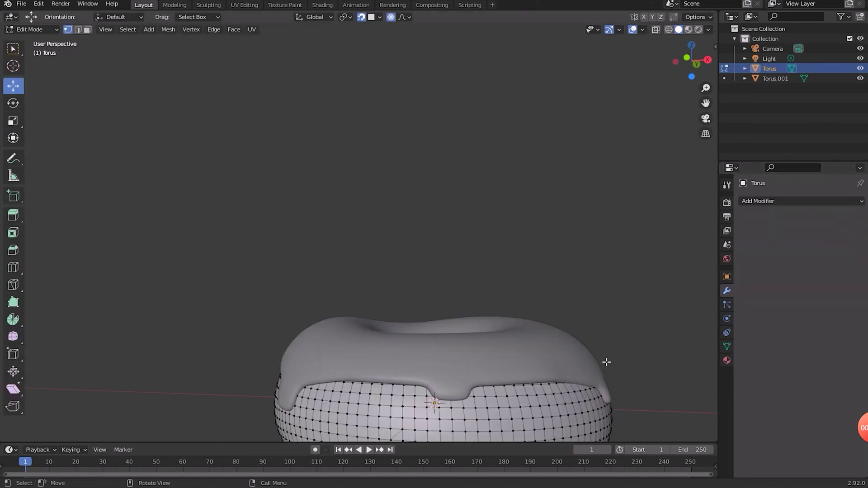
{"action": "key", "text": "Tab"}
- Add another Subdivision Surface modifier to the donut body at 2 viewport levels and apply it for a denser mesh
{"action": "left_click", "coordinate": [782, 201]}
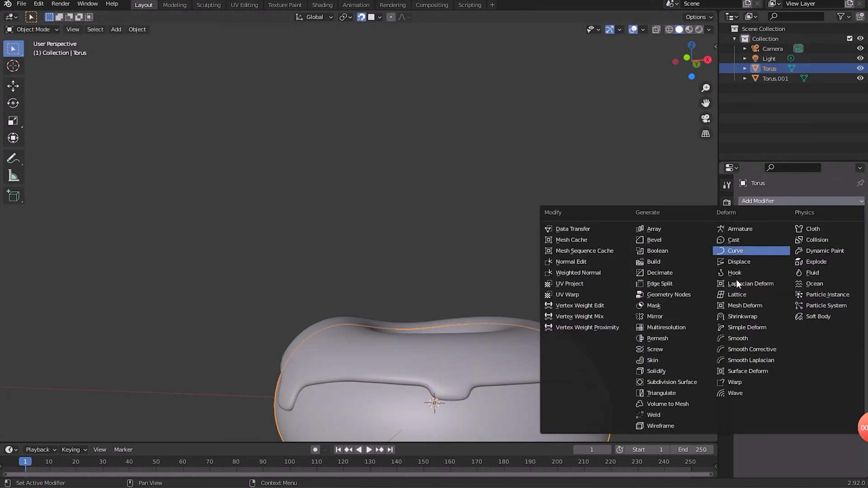
{"action": "left_click", "coordinate": [688, 381]}
{"action": "left_click", "coordinate": [849, 246]}
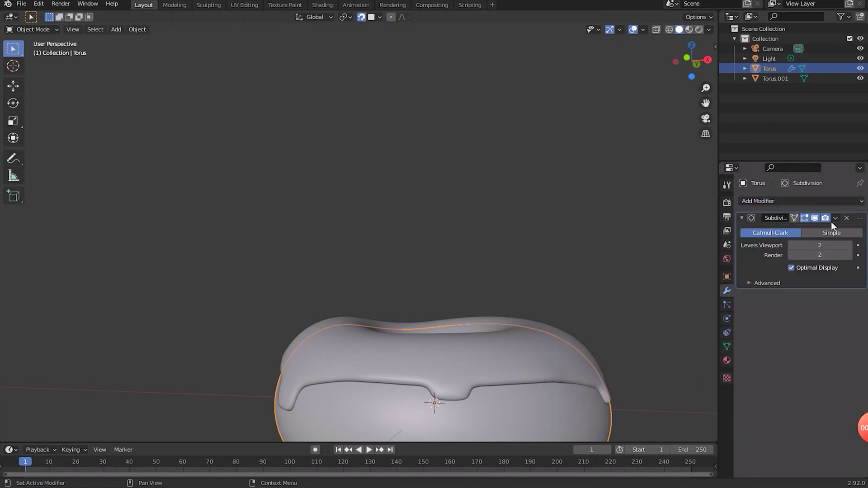
{"action": "left_click", "coordinate": [835, 219]}
{"action": "left_click", "coordinate": [827, 230]}
{"action": "key", "text": "Tab"}
{"action": "key", "text": "Tab"}
- Sculpt a groove all around the donut body's side just below the icing with the subtracting Draw Sharp brush at 50 px radius
{"action": "scroll", "coordinate": [679, 262], "scroll_direction": "down", "scroll_amount": 2}
{"action": "mouse_move", "coordinate": [712, 54]}
{"action": "left_mouse_down"}
{"action": "mouse_move", "coordinate": [705, 64]}
{"action": "mouse_move", "coordinate": [633, 61]}
{"action": "left_mouse_up"}
{"action": "left_click", "coordinate": [209, 5]}
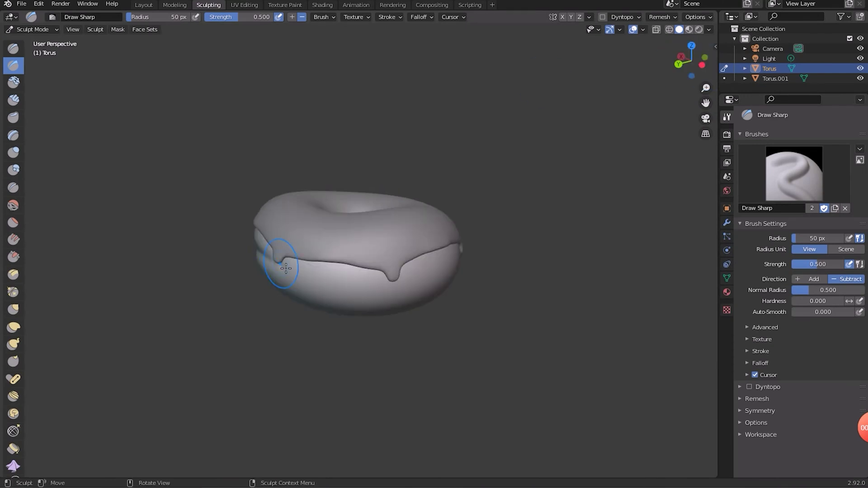
{"action": "left_click_drag", "start_coordinate": [284, 261], "coordinate": [453, 264]}
{"action": "left_click_drag", "start_coordinate": [694, 61], "coordinate": [629, 38]}
{"action": "left_click_drag", "start_coordinate": [307, 239], "coordinate": [416, 240]}
{"action": "left_click_drag", "start_coordinate": [694, 61], "coordinate": [647, 62]}
{"action": "left_click_drag", "start_coordinate": [282, 240], "coordinate": [452, 243]}
{"action": "left_click_drag", "start_coordinate": [692, 61], "coordinate": [629, 60]}
{"action": "left_click_drag", "start_coordinate": [273, 236], "coordinate": [385, 245]}
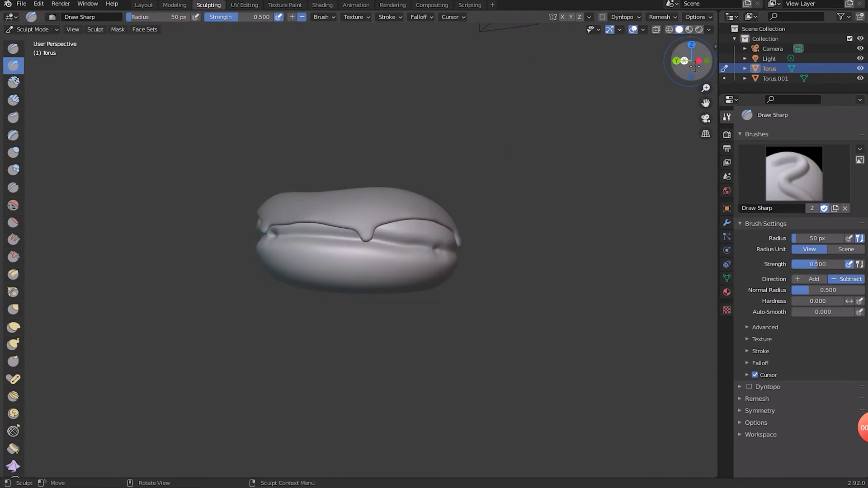
- Switch sculpting to the icing and swell two neighbouring drips with the Inflate brush at 50 px radius and 0.5 strength
{"action": "left_click_drag", "start_coordinate": [698, 69], "coordinate": [730, 103]}
{"action": "left_click", "coordinate": [32, 29]}
{"action": "left_click", "coordinate": [34, 41]}
{"action": "left_click", "coordinate": [350, 246]}
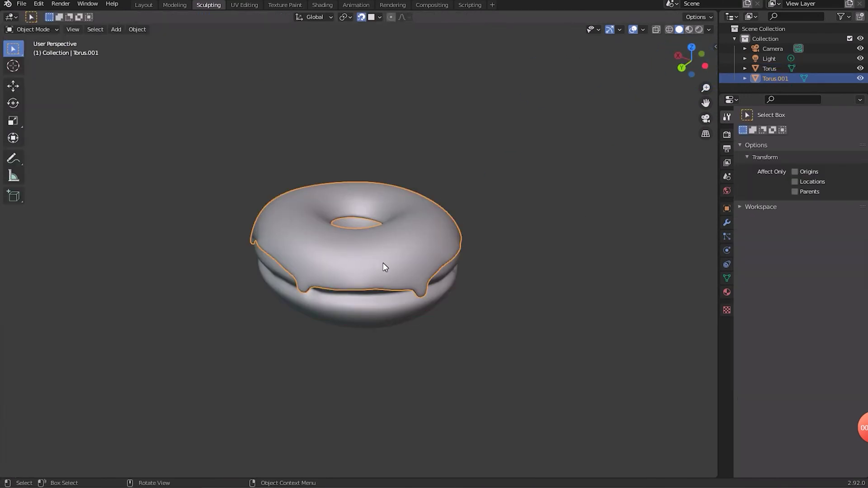
{"action": "key", "text": "ctrl+Tab"}
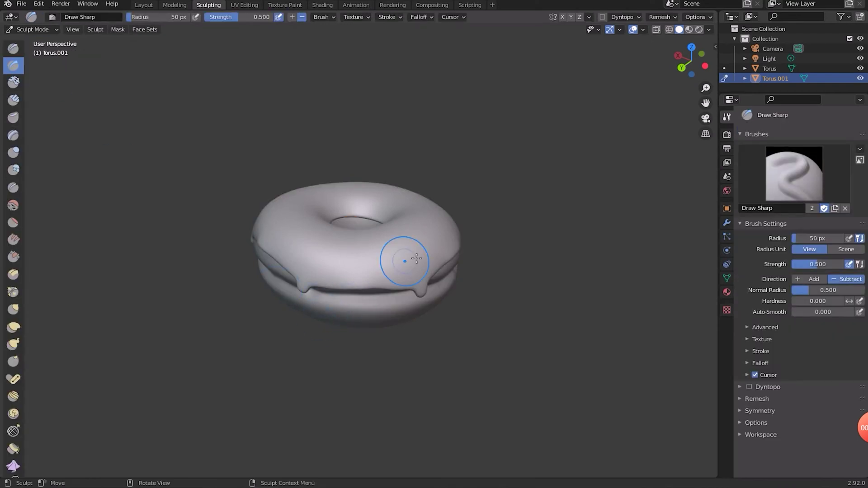
{"action": "left_click", "coordinate": [13, 153]}
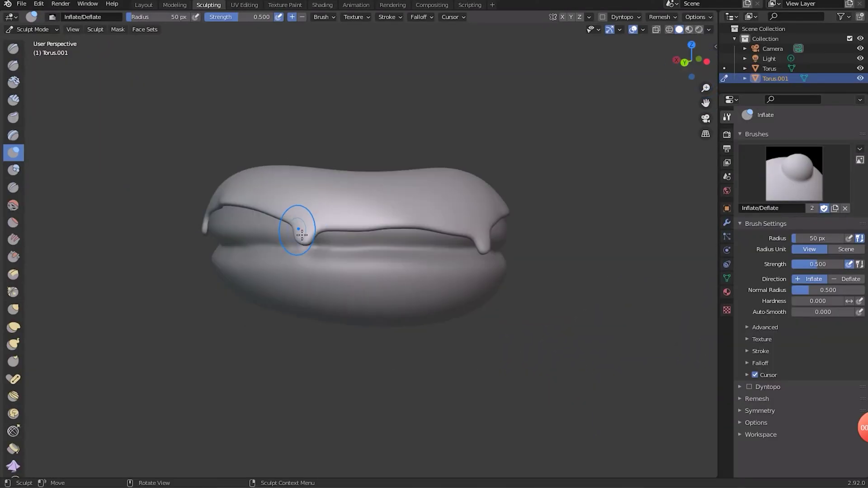
{"action": "left_click_drag", "start_coordinate": [302, 236], "coordinate": [307, 239]}
{"action": "left_click_drag", "start_coordinate": [481, 240], "coordinate": [483, 248]}
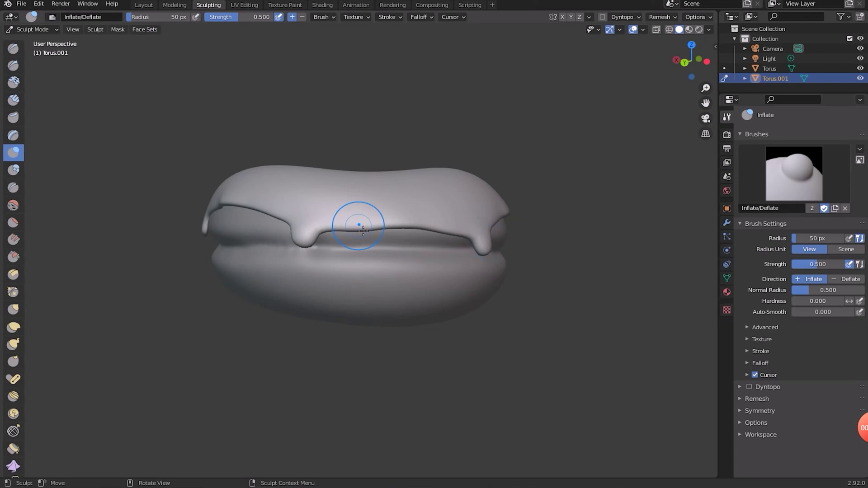
- Inflate the remaining drips around the rest of the icing's outer edge
{"action": "left_click_drag", "start_coordinate": [701, 62], "coordinate": [583, 64]}
{"action": "left_click_drag", "start_coordinate": [310, 240], "coordinate": [337, 242]}
{"action": "left_click_drag", "start_coordinate": [709, 61], "coordinate": [627, 62]}
{"action": "left_click_drag", "start_coordinate": [324, 224], "coordinate": [336, 227]}
{"action": "left_click_drag", "start_coordinate": [701, 62], "coordinate": [669, 63]}
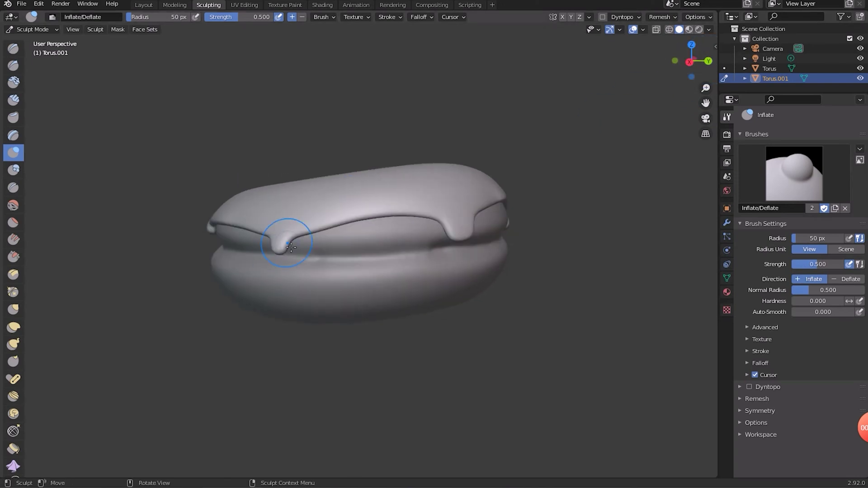
{"action": "left_click_drag", "start_coordinate": [286, 242], "coordinate": [283, 247]}
{"action": "left_click_drag", "start_coordinate": [701, 62], "coordinate": [611, 59]}
{"action": "left_click_drag", "start_coordinate": [264, 213], "coordinate": [275, 209]}
{"action": "left_click_drag", "start_coordinate": [694, 60], "coordinate": [692, 57]}
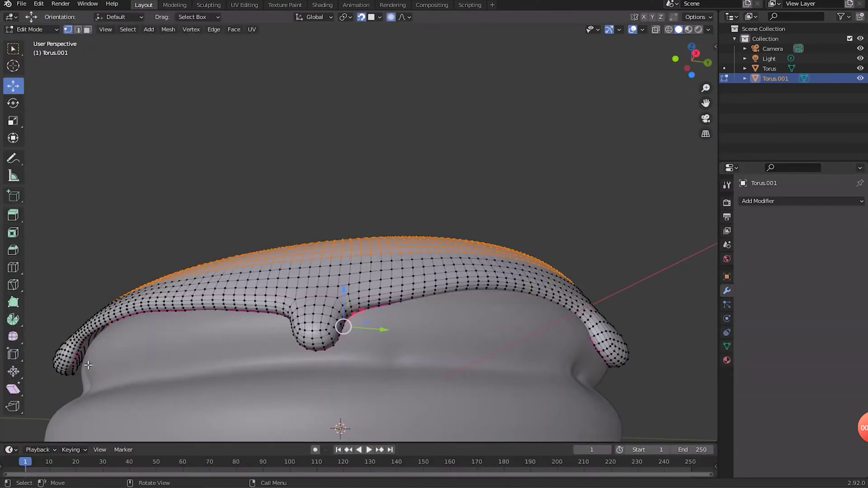
- Turn off snapping and move a vertex at an icing drip's tip about 0.002 m along Y with smooth proportional editing
{"action": "left_click", "coordinate": [77, 367]}
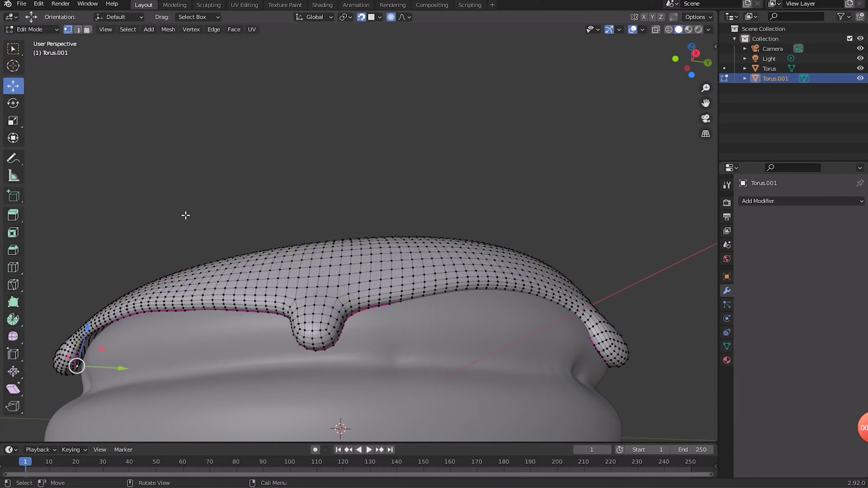
{"action": "left_click", "coordinate": [362, 17]}
{"action": "left_click_drag", "start_coordinate": [122, 372], "coordinate": [130, 374]}
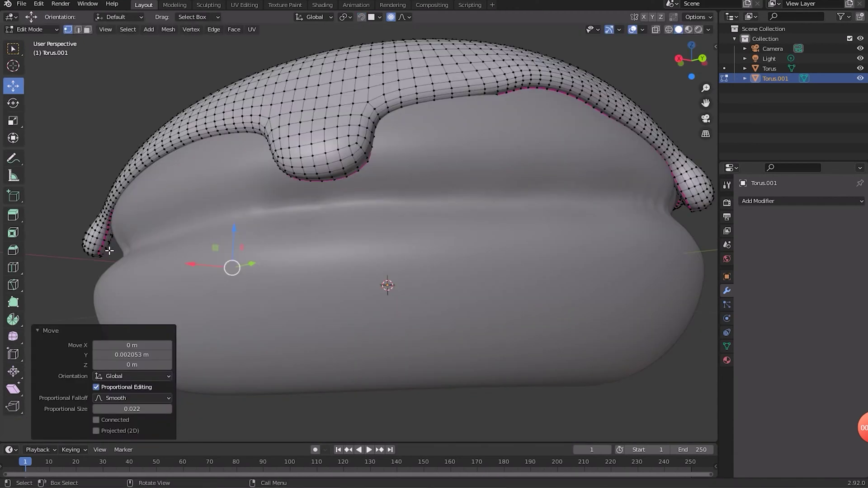
{"action": "left_click", "coordinate": [108, 249]}
{"action": "left_click_drag", "start_coordinate": [61, 247], "coordinate": [85, 252]}
{"action": "key", "text": "ctrl+z"}
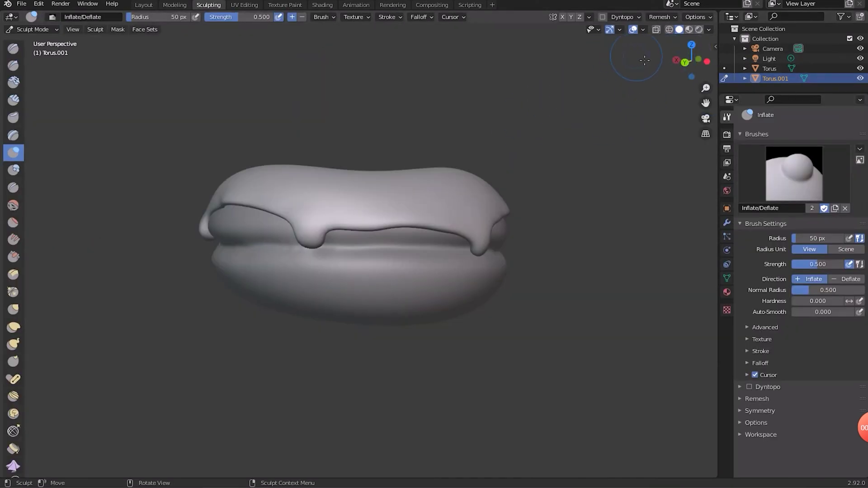
- Dent the icing's upper surface with the subtracting Draw Sharp brush at 101 px radius, and undo the last stroke
{"action": "mouse_move", "coordinate": [707, 61]}
{"action": "left_mouse_down"}
{"action": "mouse_move", "coordinate": [680, 72]}
{"action": "mouse_move", "coordinate": [696, 66]}
{"action": "mouse_move", "coordinate": [700, 79]}
{"action": "left_mouse_up"}
{"action": "key", "text": "g"}
{"action": "mouse_move", "coordinate": [140, 18]}
{"action": "left_mouse_down"}
{"action": "mouse_move", "coordinate": [131, 19]}
{"action": "mouse_move", "coordinate": [138, 18]}
{"action": "left_mouse_up"}
{"action": "left_click", "coordinate": [14, 66]}
{"action": "left_click_drag", "start_coordinate": [700, 60], "coordinate": [696, 108]}
{"action": "left_click_drag", "start_coordinate": [428, 274], "coordinate": [407, 306]}
{"action": "left_click_drag", "start_coordinate": [435, 163], "coordinate": [406, 155]}
{"action": "left_click_drag", "start_coordinate": [391, 144], "coordinate": [380, 156]}
{"action": "left_click", "coordinate": [39, 4]}
{"action": "left_click", "coordinate": [45, 15]}
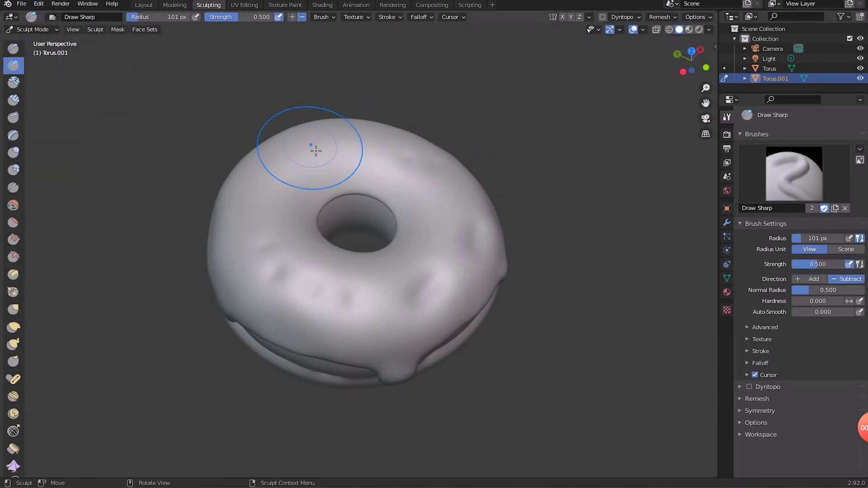
- Add a few more dents on the icing's top around the hole and soften the dented surface with the Smooth brush
{"action": "left_click_drag", "start_coordinate": [308, 144], "coordinate": [314, 153]}
{"action": "left_click_drag", "start_coordinate": [276, 171], "coordinate": [266, 174]}
{"action": "left_click_drag", "start_coordinate": [272, 209], "coordinate": [262, 210]}
{"action": "left_click", "coordinate": [13, 205]}
{"action": "mouse_move", "coordinate": [253, 275]}
{"action": "left_mouse_down"}
{"action": "mouse_move", "coordinate": [259, 257]}
{"action": "mouse_move", "coordinate": [285, 289]}
{"action": "mouse_move", "coordinate": [436, 285]}
{"action": "left_mouse_up"}
- Pull the icing's inner rim down in several spots around the hole with the Grab brush, using 38 px radius and 0.919 strength
{"action": "left_click_drag", "start_coordinate": [686, 64], "coordinate": [634, 58]}
{"action": "left_click", "coordinate": [13, 312]}
{"action": "left_click_drag", "start_coordinate": [139, 18], "coordinate": [128, 18]}
{"action": "left_click_drag", "start_coordinate": [225, 18], "coordinate": [261, 17]}
{"action": "left_click_drag", "start_coordinate": [348, 191], "coordinate": [349, 199]}
{"action": "left_click_drag", "start_coordinate": [382, 196], "coordinate": [384, 204]}
{"action": "left_click_drag", "start_coordinate": [337, 194], "coordinate": [338, 202]}
{"action": "left_click_drag", "start_coordinate": [128, 17], "coordinate": [130, 18]}
{"action": "left_click_drag", "start_coordinate": [692, 60], "coordinate": [672, 60]}
{"action": "left_click_drag", "start_coordinate": [368, 190], "coordinate": [368, 200]}
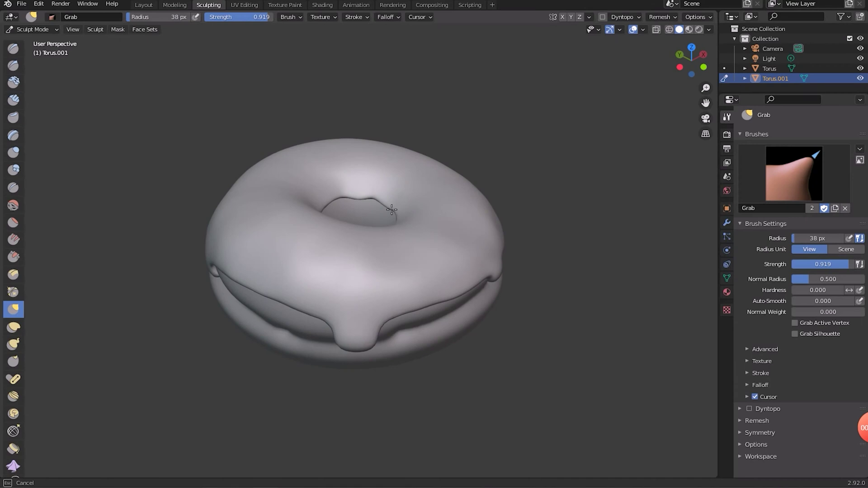
{"action": "left_click_drag", "start_coordinate": [692, 60], "coordinate": [672, 61]}
{"action": "left_click_drag", "start_coordinate": [353, 196], "coordinate": [353, 204]}
{"action": "left_click_drag", "start_coordinate": [692, 61], "coordinate": [672, 61]}
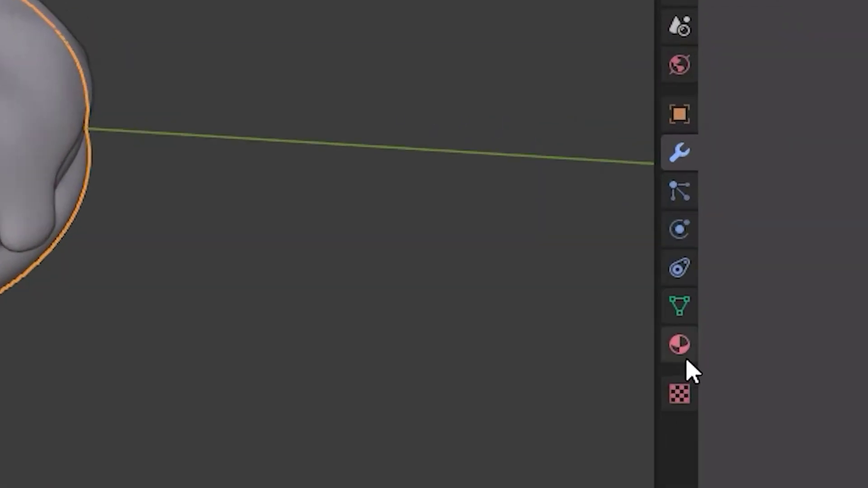
- Give the donut body a new material with a light golden-yellow base color, and display the viewport in rendered shading
{"action": "left_click", "coordinate": [727, 360]}
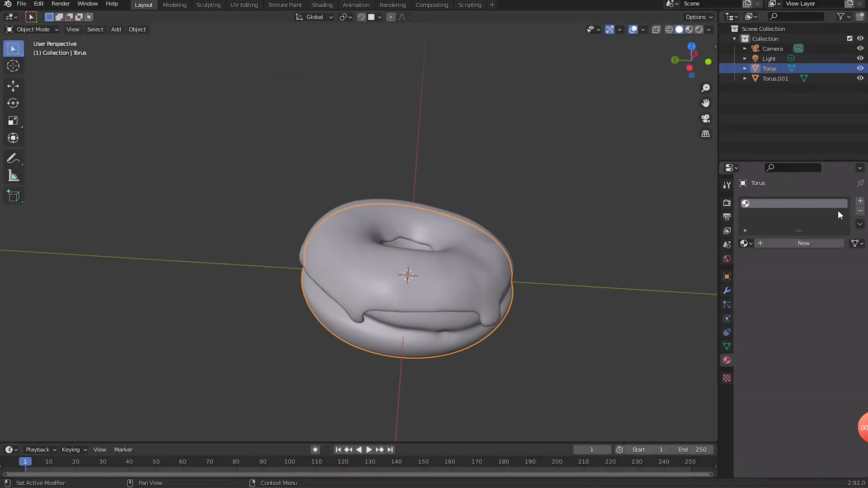
{"action": "left_click", "coordinate": [819, 243]}
{"action": "left_click", "coordinate": [826, 346]}
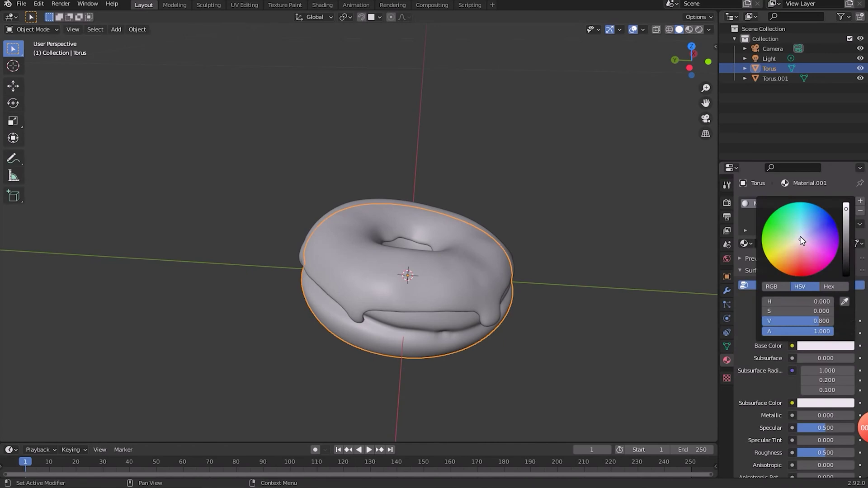
{"action": "left_click", "coordinate": [787, 259]}
{"action": "left_click", "coordinate": [699, 29]}
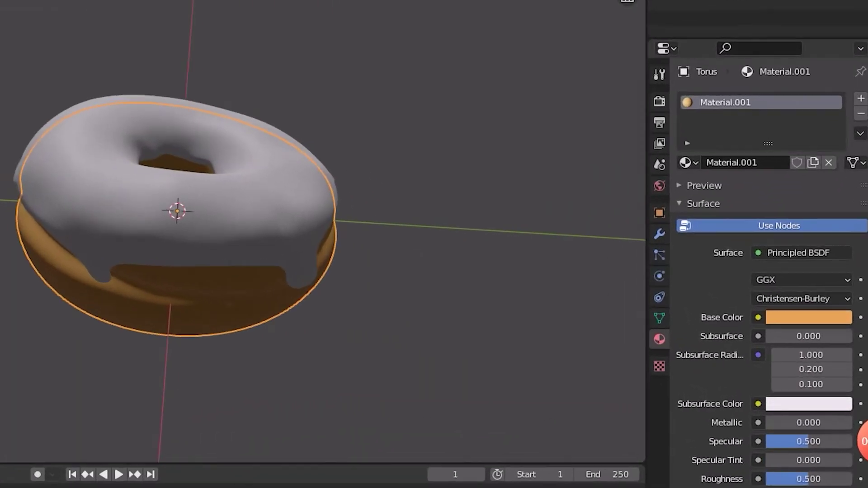
{"action": "left_click", "coordinate": [836, 346]}
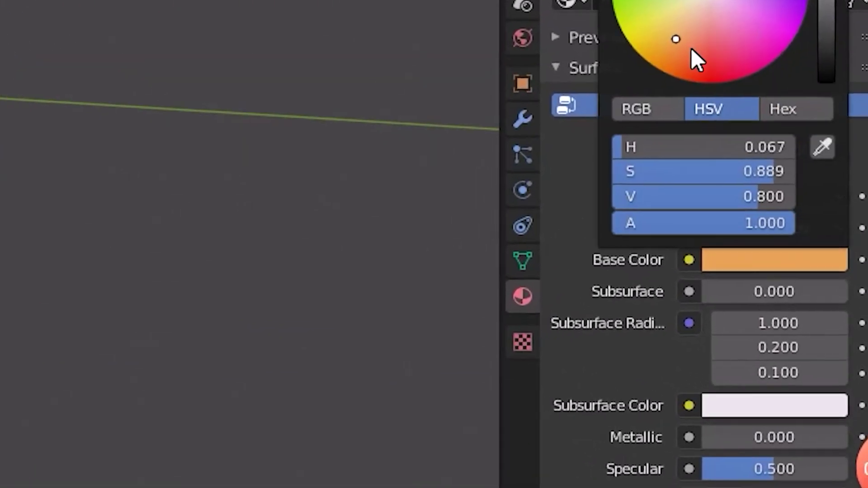
{"action": "left_click_drag", "start_coordinate": [691, 48], "coordinate": [680, 19]}
- Set the donut material's subsurface to 0.103, enter 0.1 for two subsurface radius values, and pick a yellowish subsurface color
{"action": "left_click", "coordinate": [789, 292]}
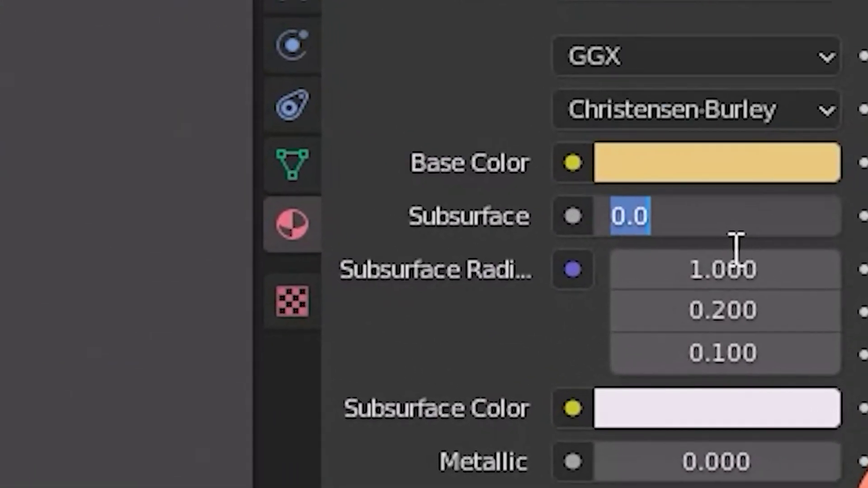
{"action": "type", "text": ".103"}
{"action": "key", "text": "Return"}
{"action": "left_click", "coordinate": [790, 323]}
{"action": "type", "text": ".1"}
{"action": "key", "text": "Tab"}
{"action": "type", "text": ".1"}
{"action": "left_click", "coordinate": [712, 408]}
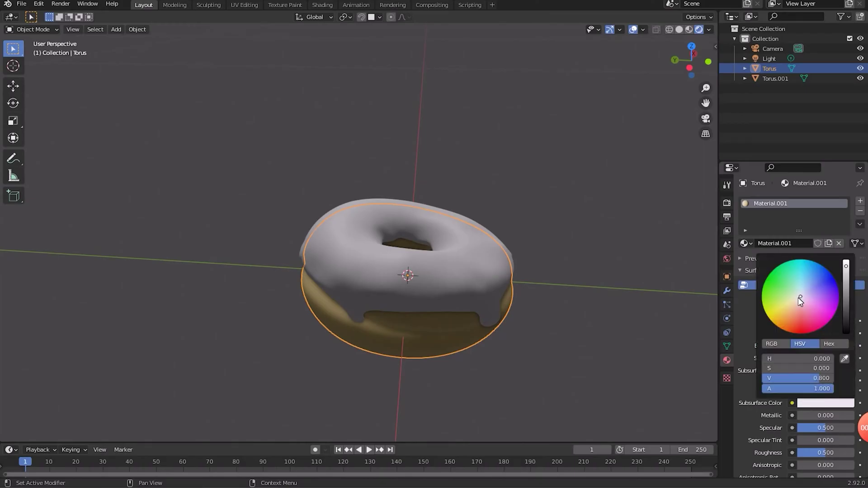
{"action": "left_click_drag", "start_coordinate": [799, 298], "coordinate": [785, 312]}
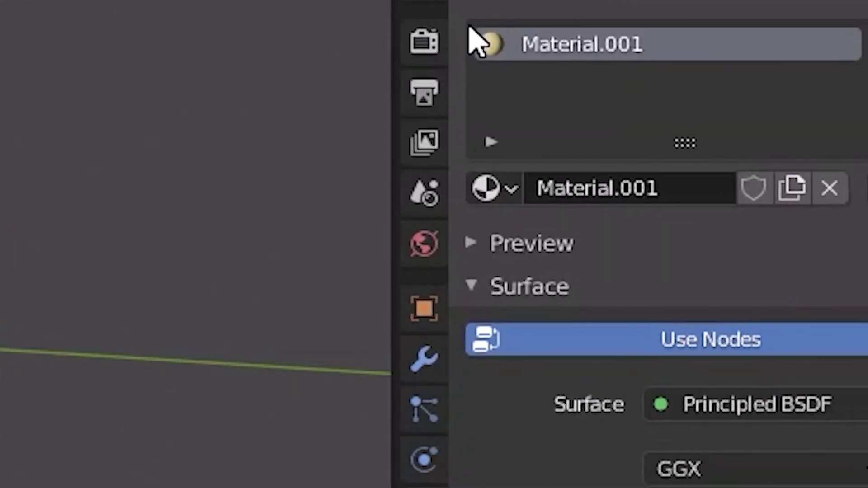
- Switch the render engine to Cycles and its device to GPU Compute
{"action": "left_click", "coordinate": [425, 41]}
{"action": "left_click", "coordinate": [796, 36]}
{"action": "left_click", "coordinate": [752, 170]}
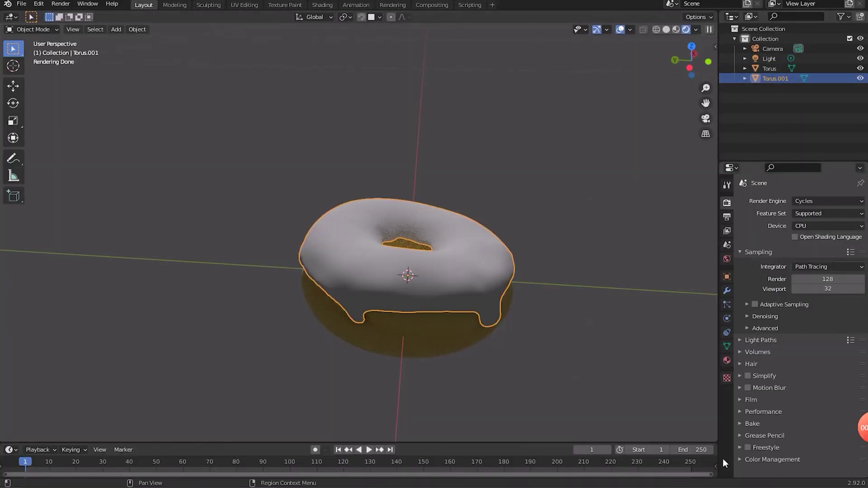
{"action": "left_click", "coordinate": [808, 225]}
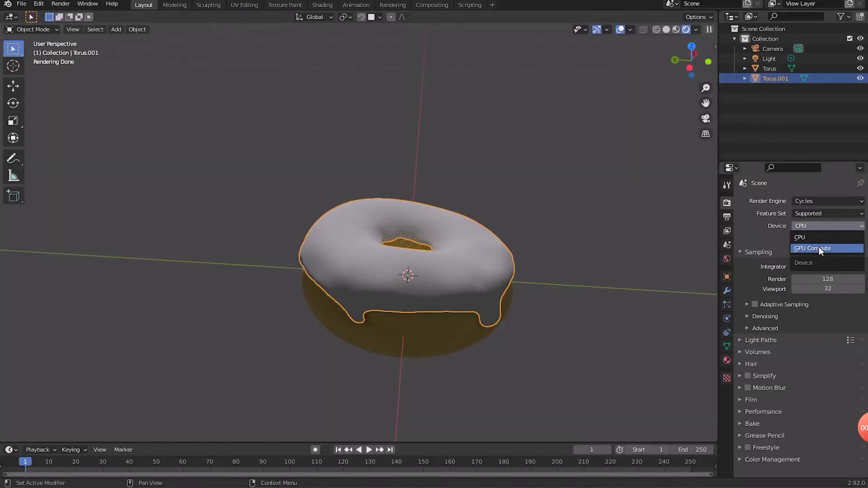
{"action": "left_click", "coordinate": [818, 247]}
- Give the icing its own new material with an orange-brown base color and deselect it
{"action": "left_click", "coordinate": [727, 360]}
{"action": "left_click", "coordinate": [807, 234]}
{"action": "left_click", "coordinate": [826, 318]}
{"action": "left_click", "coordinate": [792, 229]}
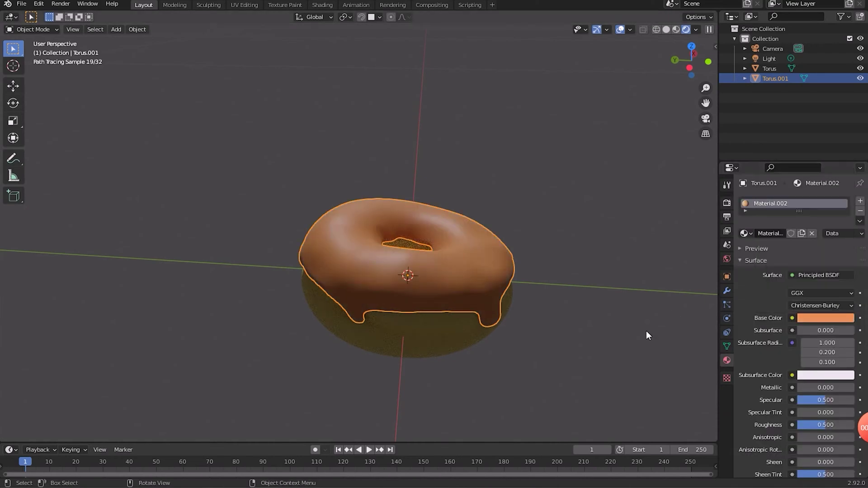
{"action": "left_click", "coordinate": [648, 332]}
{"action": "left_click_drag", "start_coordinate": [695, 71], "coordinate": [691, 74]}
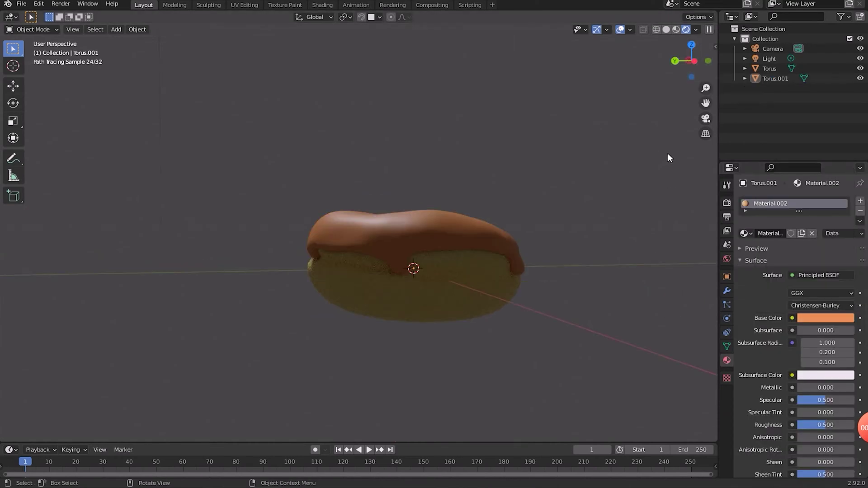
- Set the icing material's roughness to 0.365
{"action": "left_click_drag", "start_coordinate": [825, 425], "coordinate": [818, 426]}
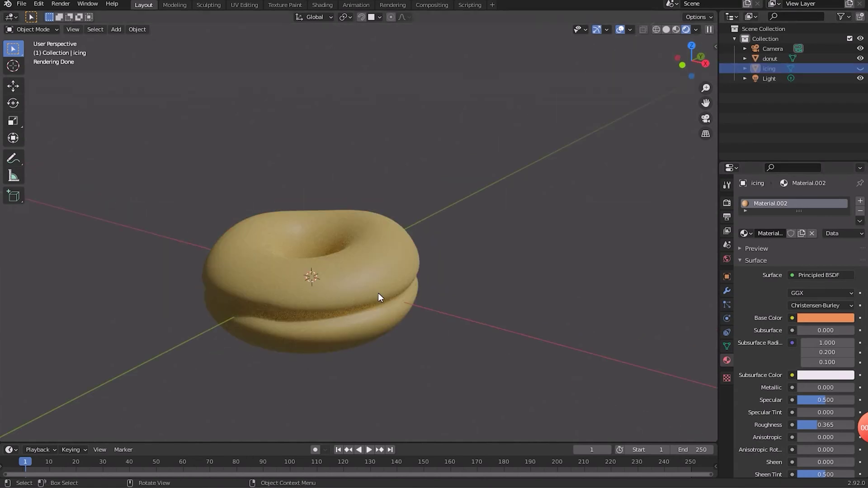
- Unwrap the entire donut mesh's UVs
{"action": "left_click", "coordinate": [379, 297]}
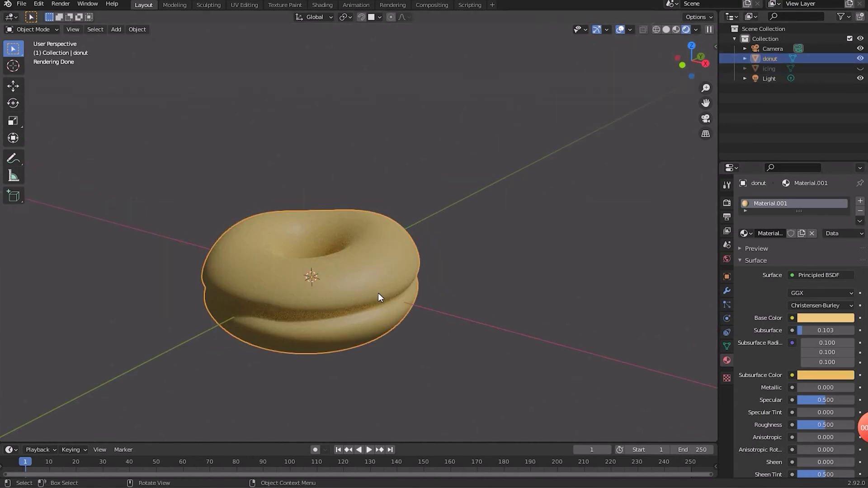
{"action": "key", "text": "Tab"}
{"action": "key", "text": "a"}
{"action": "left_click", "coordinate": [251, 29]}
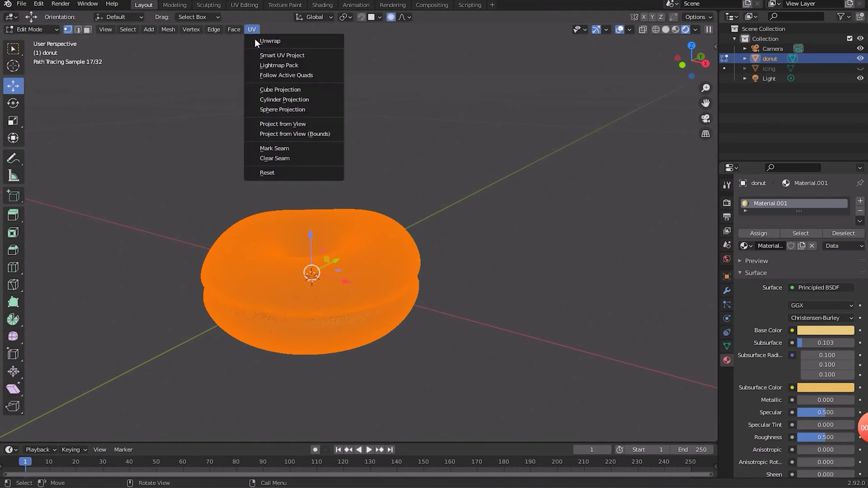
{"action": "left_click", "coordinate": [272, 40]}
- Create a new blank texture-painting image named Fast Dough for the donut
{"action": "left_click", "coordinate": [284, 4]}
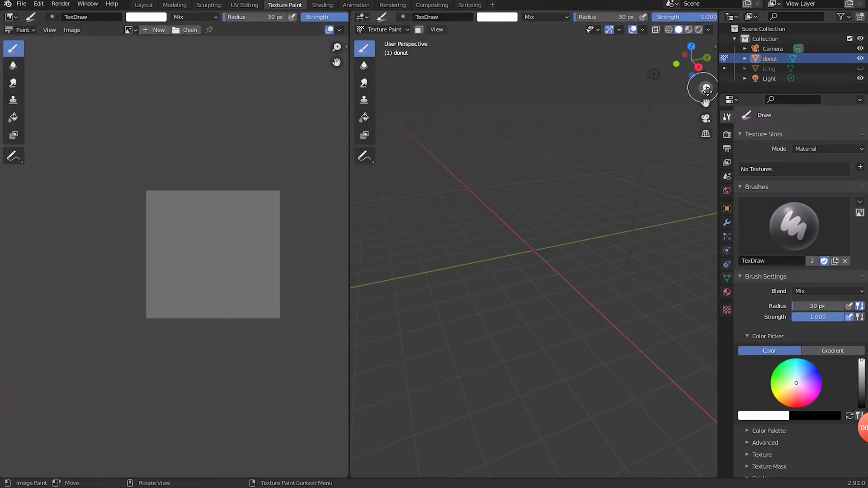
{"action": "left_click", "coordinate": [158, 29]}
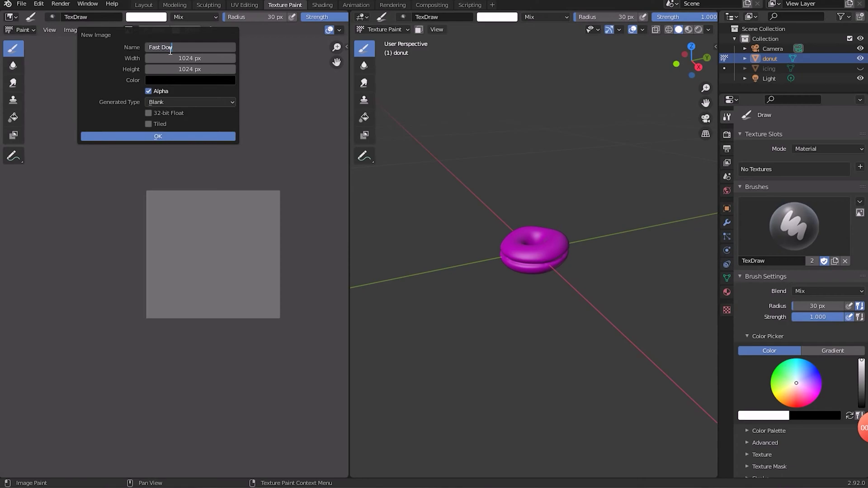
{"action": "key", "text": "Return"}
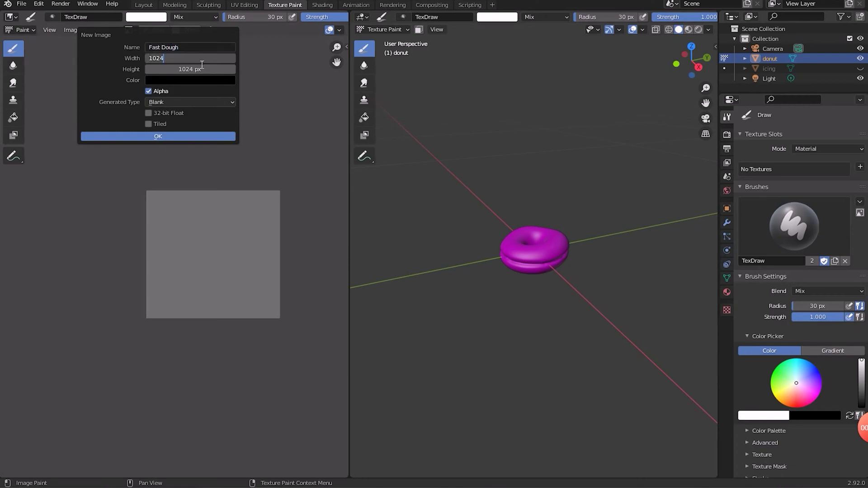
{"action": "left_click", "coordinate": [125, 135]}
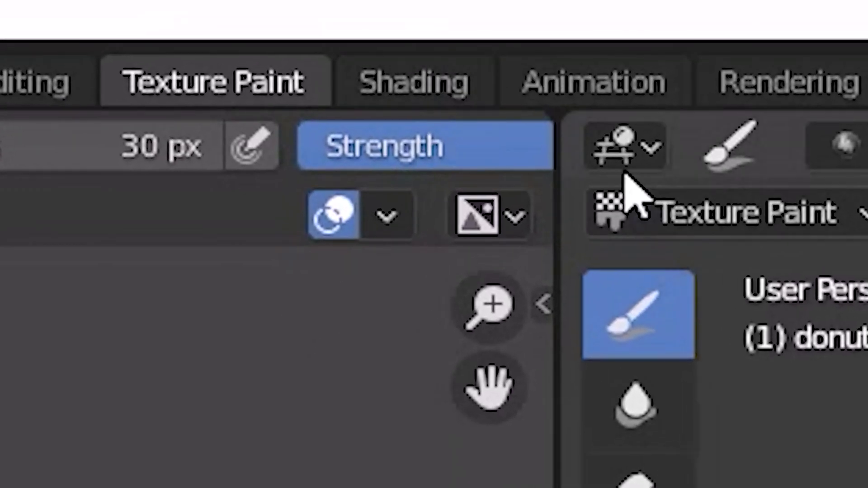
- Add an Image Texture node using Fast Dough to the donut material and connect its Color output to Base Color
{"action": "left_click", "coordinate": [440, 68]}
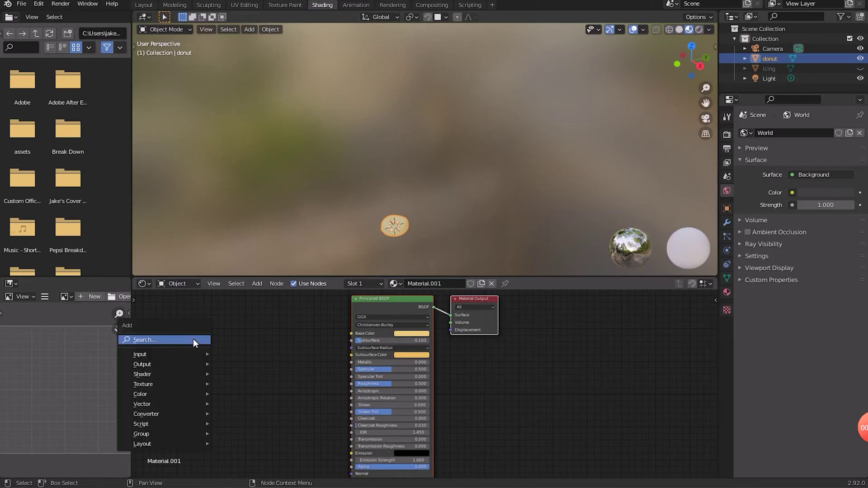
{"action": "left_click", "coordinate": [193, 340]}
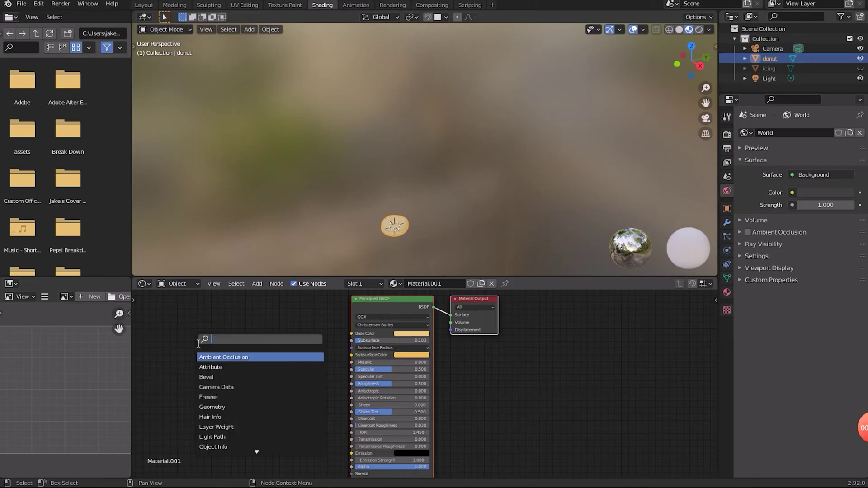
{"action": "type", "text": "image"}
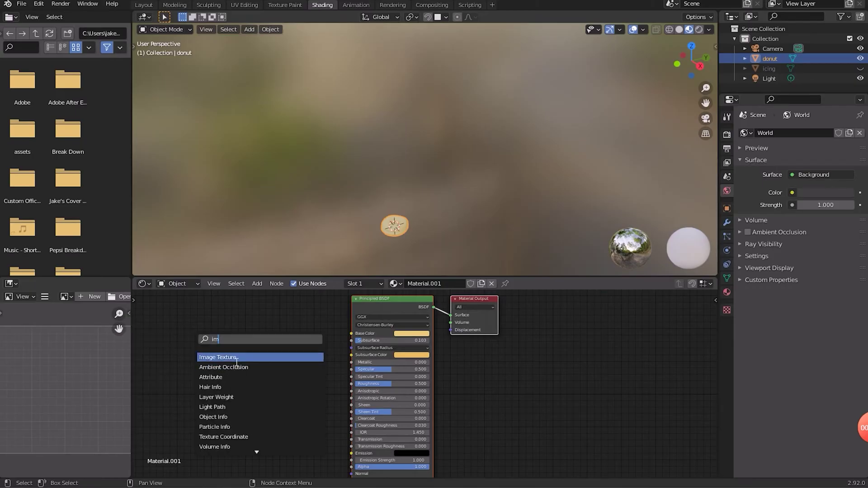
{"action": "key", "text": "Return"}
{"action": "left_click", "coordinate": [224, 345]}
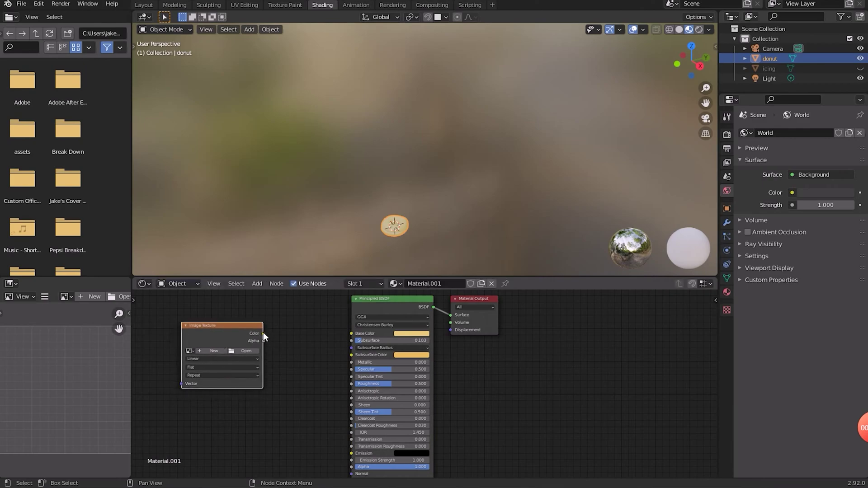
{"action": "left_click_drag", "start_coordinate": [263, 334], "coordinate": [352, 333]}
{"action": "left_click", "coordinate": [190, 351]}
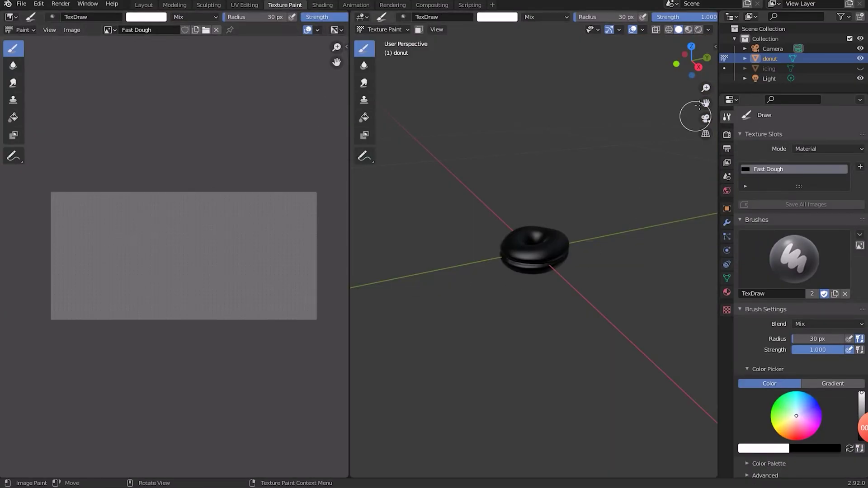
- Paint a solid white band all the way around the donut's side crease with the 30 px brush
{"action": "mouse_move", "coordinate": [706, 89]}
{"action": "left_mouse_down"}
{"action": "mouse_move", "coordinate": [714, 93]}
{"action": "mouse_move", "coordinate": [713, 72]}
{"action": "left_mouse_up"}
{"action": "mouse_move", "coordinate": [451, 251]}
{"action": "left_mouse_down"}
{"action": "mouse_move", "coordinate": [561, 261]}
{"action": "mouse_move", "coordinate": [607, 256]}
{"action": "left_mouse_up"}
{"action": "left_click_drag", "start_coordinate": [695, 64], "coordinate": [634, 64]}
{"action": "left_click_drag", "start_coordinate": [473, 246], "coordinate": [600, 240]}
{"action": "left_click_drag", "start_coordinate": [695, 63], "coordinate": [624, 64]}
{"action": "left_click_drag", "start_coordinate": [456, 242], "coordinate": [616, 250]}
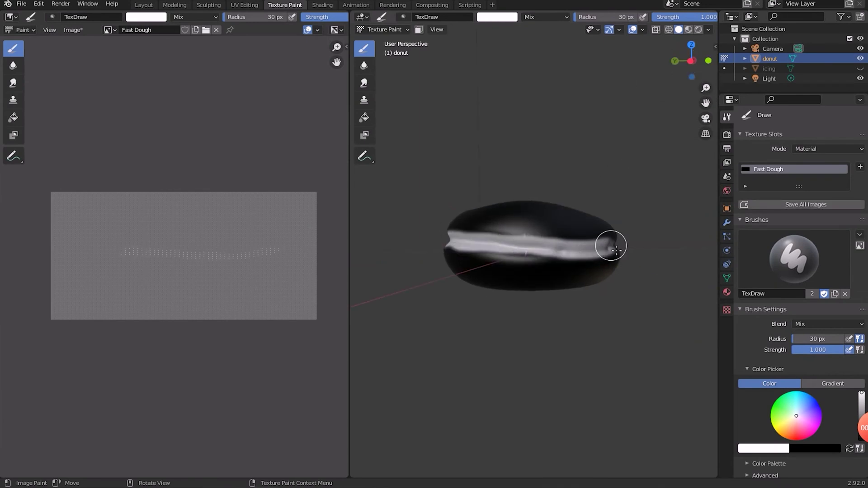
{"action": "left_click_drag", "start_coordinate": [696, 64], "coordinate": [619, 61]}
{"action": "left_click_drag", "start_coordinate": [455, 245], "coordinate": [617, 239]}
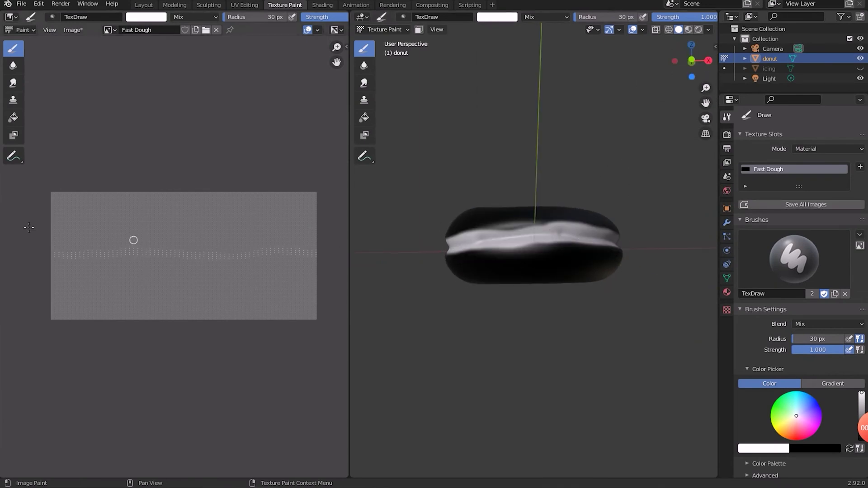
- Save the texture image as Fast Dough.png in the Documents folder
{"action": "left_click", "coordinate": [76, 30]}
{"action": "left_click", "coordinate": [101, 121]}
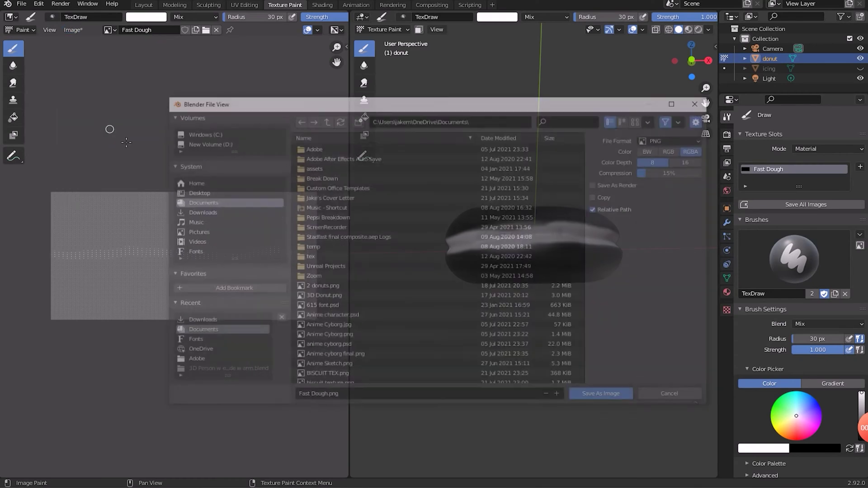
{"action": "left_click", "coordinate": [601, 393]}
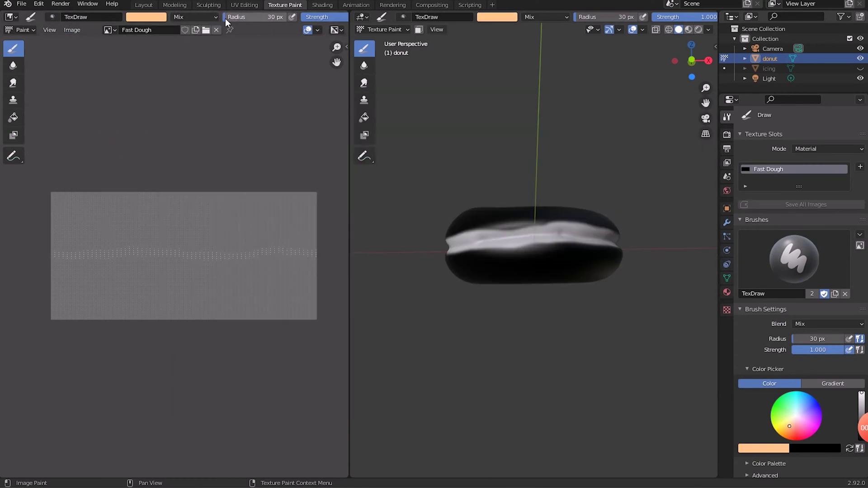
- Cover the whole Fast Dough texture with light peach using a 500 px brush
{"action": "left_click_drag", "start_coordinate": [226, 20], "coordinate": [284, 20]}
{"action": "mouse_move", "coordinate": [67, 187]}
{"action": "left_mouse_down"}
{"action": "mouse_move", "coordinate": [81, 202]}
{"action": "mouse_move", "coordinate": [89, 367]}
{"action": "mouse_move", "coordinate": [224, 208]}
{"action": "mouse_move", "coordinate": [268, 301]}
{"action": "left_mouse_up"}
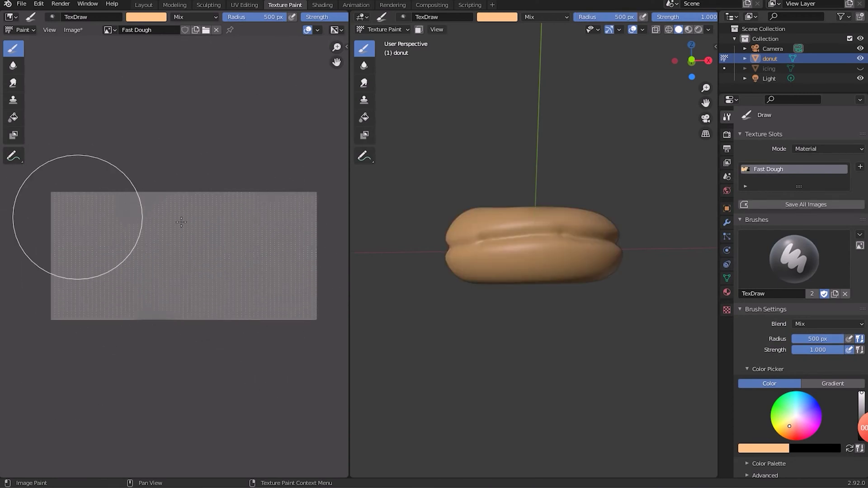
{"action": "mouse_move", "coordinate": [694, 59]}
{"action": "left_mouse_down"}
{"action": "mouse_move", "coordinate": [638, 19]}
{"action": "mouse_move", "coordinate": [595, 18]}
{"action": "left_mouse_up"}
- Save the project file
{"action": "left_click", "coordinate": [72, 29]}
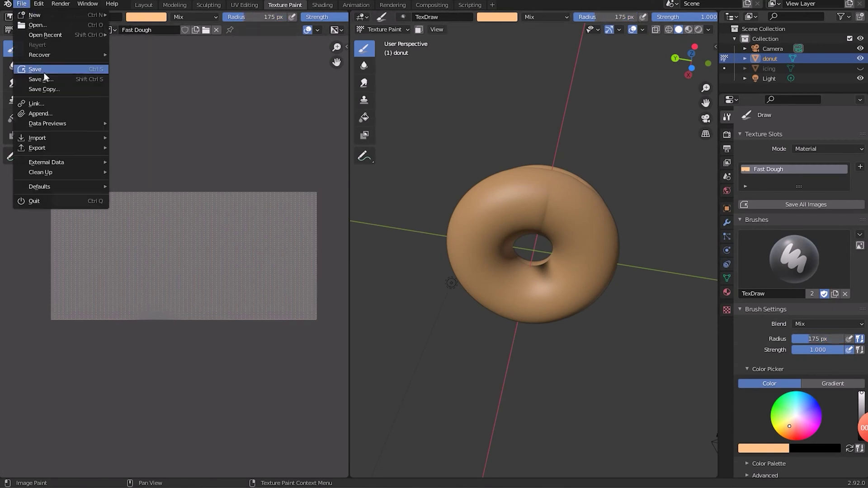
{"action": "left_click", "coordinate": [32, 86]}
{"action": "left_click", "coordinate": [594, 398]}
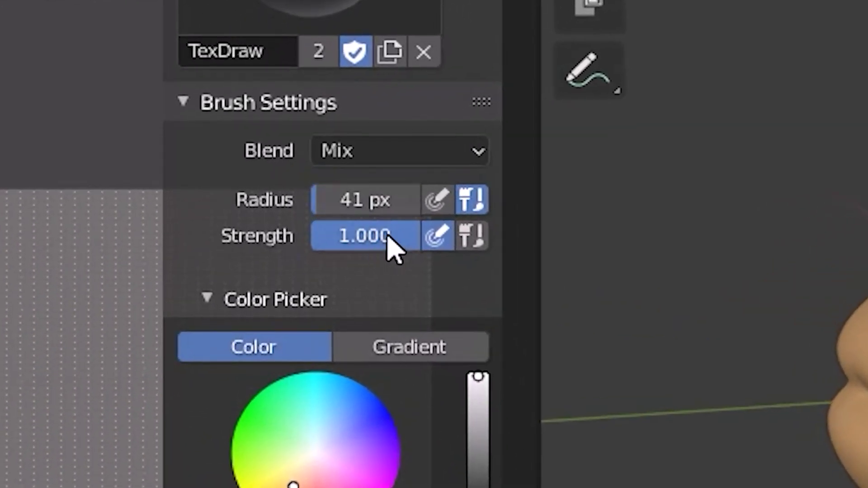
- Paint a soft white band around the donut's side crease with a 41 px brush at 0.303 strength
{"action": "left_click_drag", "start_coordinate": [387, 237], "coordinate": [349, 239]}
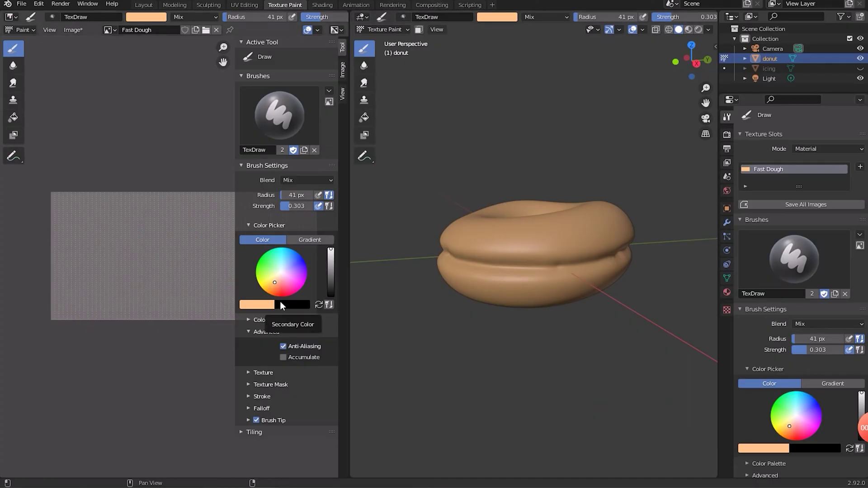
{"action": "left_click", "coordinate": [319, 305]}
{"action": "left_click_drag", "start_coordinate": [332, 294], "coordinate": [331, 248]}
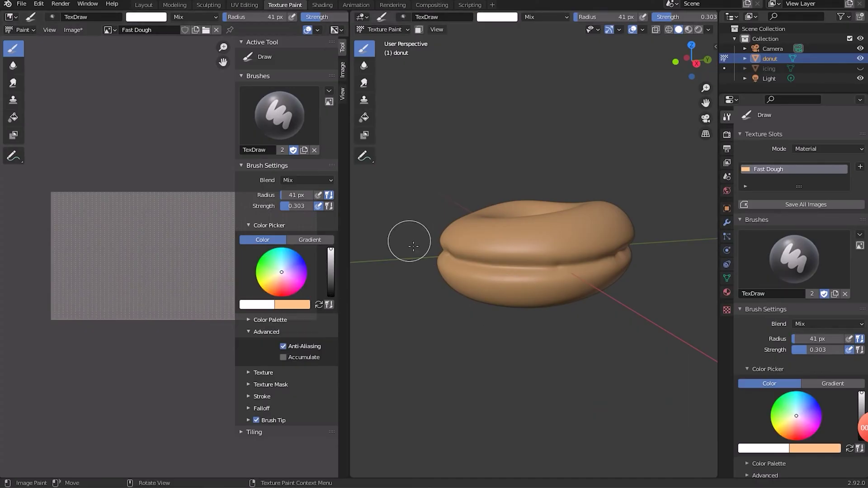
{"action": "left_click_drag", "start_coordinate": [705, 89], "coordinate": [705, 76]}
{"action": "left_click_drag", "start_coordinate": [396, 262], "coordinate": [671, 260]}
{"action": "left_click_drag", "start_coordinate": [700, 62], "coordinate": [685, 61]}
{"action": "left_click_drag", "start_coordinate": [436, 257], "coordinate": [629, 266]}
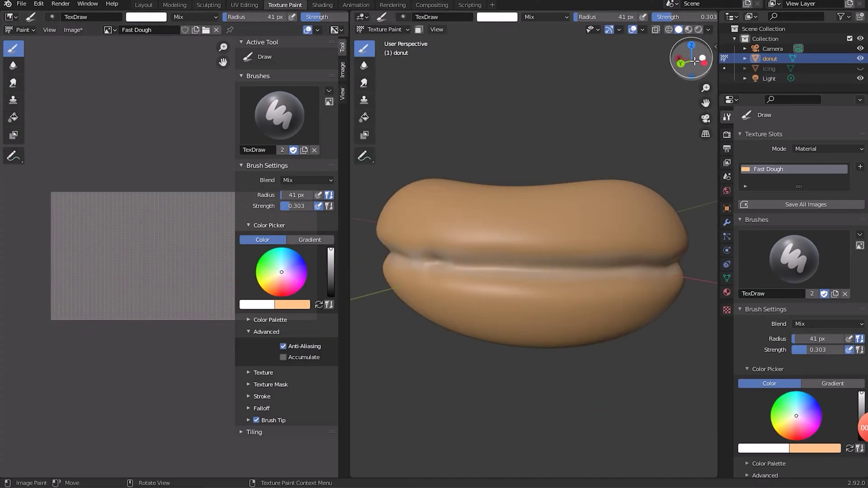
{"action": "left_click_drag", "start_coordinate": [697, 60], "coordinate": [678, 58]}
{"action": "left_click_drag", "start_coordinate": [520, 245], "coordinate": [608, 233]}
{"action": "left_click_drag", "start_coordinate": [694, 61], "coordinate": [681, 61]}
- Give the paint brush a new texture mask of type Clouds
{"action": "left_click", "coordinate": [248, 383]}
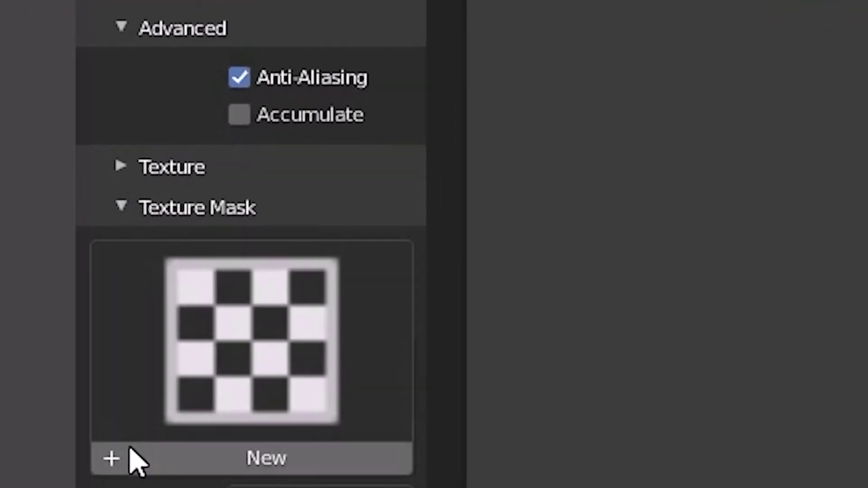
{"action": "left_click", "coordinate": [223, 459]}
{"action": "left_click", "coordinate": [804, 163]}
{"action": "left_click", "coordinate": [806, 197]}
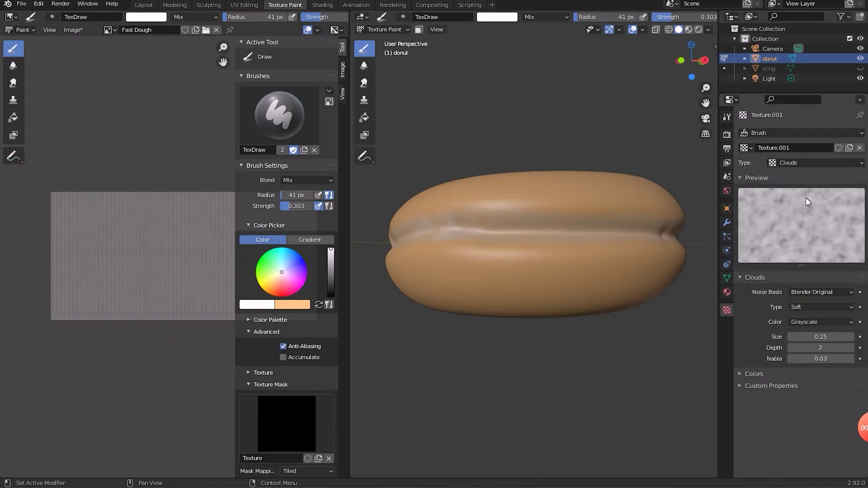
- Paint uneven white patches along the donut's side crease with the cloud-masked brush
{"action": "mouse_move", "coordinate": [691, 58]}
{"action": "left_mouse_down"}
{"action": "mouse_move", "coordinate": [692, 72]}
{"action": "mouse_move", "coordinate": [683, 56]}
{"action": "left_mouse_up"}
{"action": "left_click_drag", "start_coordinate": [430, 213], "coordinate": [572, 217]}
{"action": "mouse_move", "coordinate": [576, 246]}
{"action": "middle_mouse_down"}
{"action": "mouse_move", "coordinate": [611, 252]}
{"action": "mouse_move", "coordinate": [420, 264]}
{"action": "mouse_move", "coordinate": [397, 287]}
{"action": "mouse_move", "coordinate": [458, 270]}
{"action": "middle_mouse_up"}
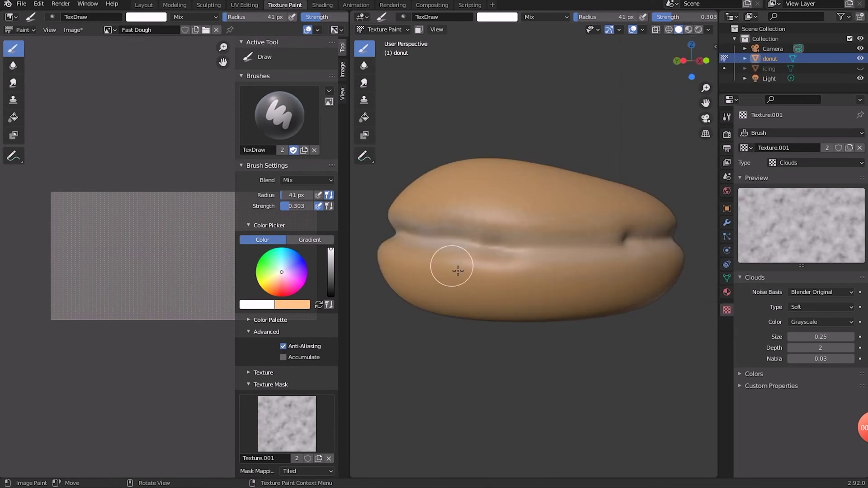
- Darken the dough around the donut's hole and sides with a black brush in Overlay blend mode
{"action": "left_click", "coordinate": [271, 307]}
{"action": "left_click_drag", "start_coordinate": [329, 216], "coordinate": [330, 271]}
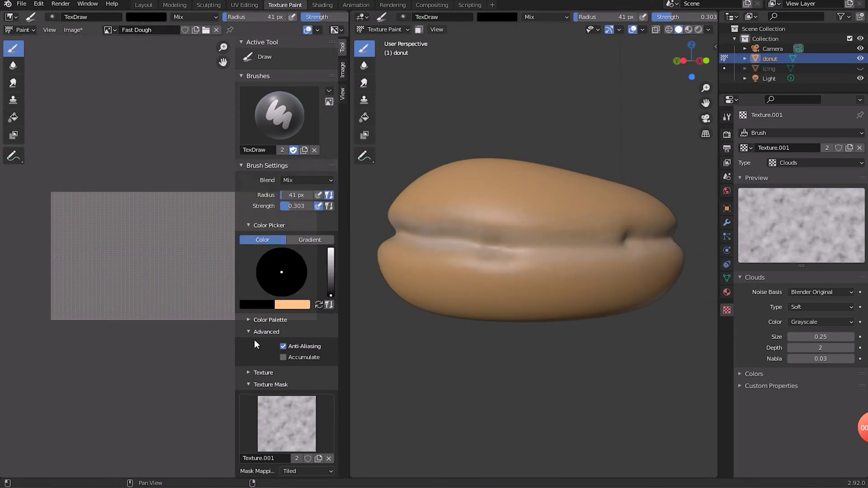
{"action": "left_click", "coordinate": [294, 180]}
{"action": "left_click", "coordinate": [305, 307]}
{"action": "mouse_move", "coordinate": [647, 267]}
{"action": "middle_mouse_down"}
{"action": "mouse_move", "coordinate": [665, 242]}
{"action": "mouse_move", "coordinate": [457, 237]}
{"action": "mouse_move", "coordinate": [603, 237]}
{"action": "mouse_move", "coordinate": [578, 249]}
{"action": "mouse_move", "coordinate": [562, 213]}
{"action": "mouse_move", "coordinate": [454, 271]}
{"action": "mouse_move", "coordinate": [396, 257]}
{"action": "middle_mouse_up"}
{"action": "left_click_drag", "start_coordinate": [699, 64], "coordinate": [674, 113]}
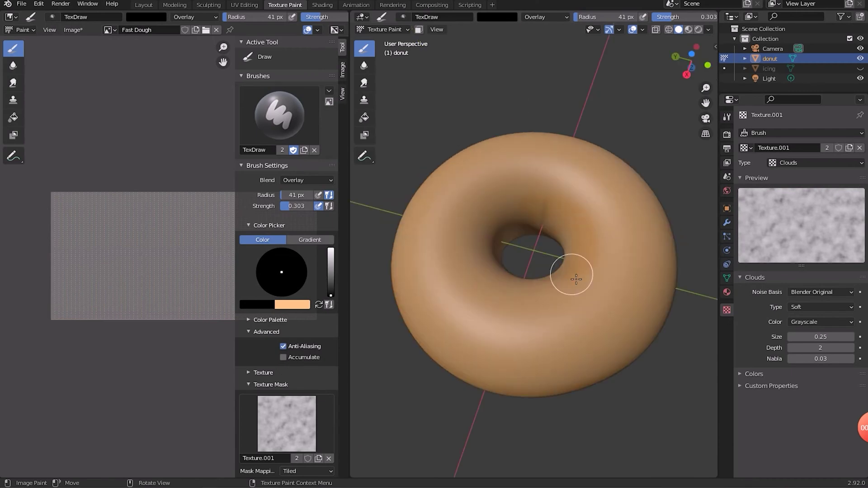
{"action": "left_click_drag", "start_coordinate": [707, 63], "coordinate": [747, 36]}
{"action": "scroll", "coordinate": [543, 217], "scroll_direction": "down", "scroll_amount": 2}
- Save the painted texture over Fast Dough.png and display the viewport in rendered shading
{"action": "left_click", "coordinate": [67, 32]}
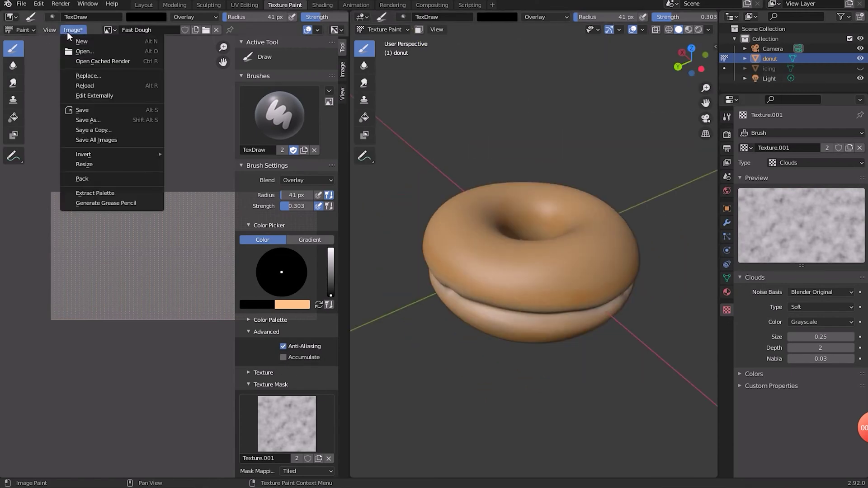
{"action": "left_click", "coordinate": [93, 121]}
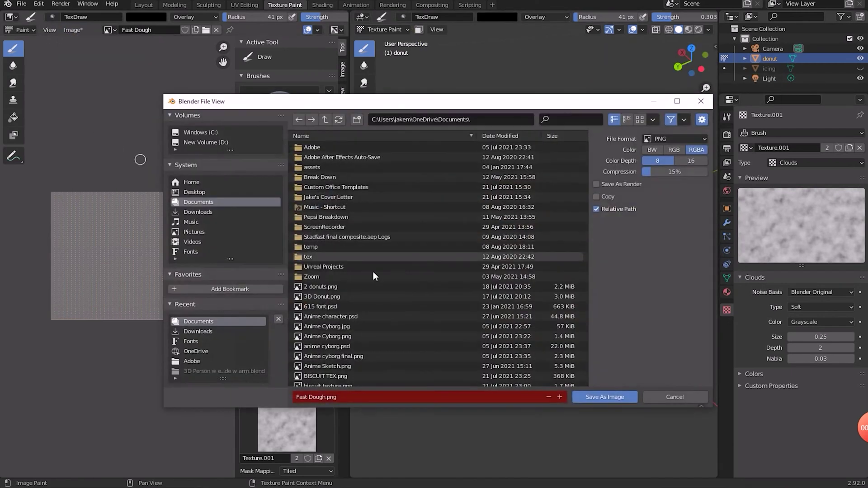
{"action": "left_click", "coordinate": [599, 398]}
{"action": "left_click", "coordinate": [697, 30]}
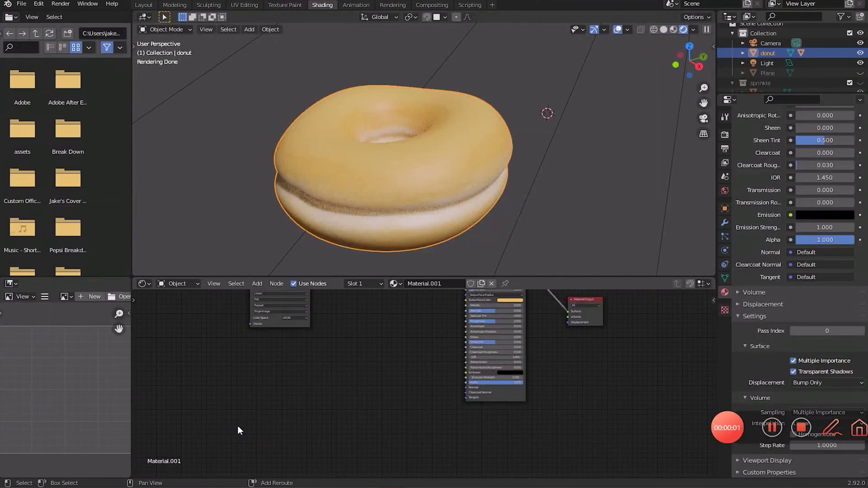
- Add Texture Coordinate and Noise Texture nodes to the donut material, linking the Object output to the noise's Vector input
{"action": "mouse_move", "coordinate": [238, 425]}
{"action": "type", "text": "tex"}
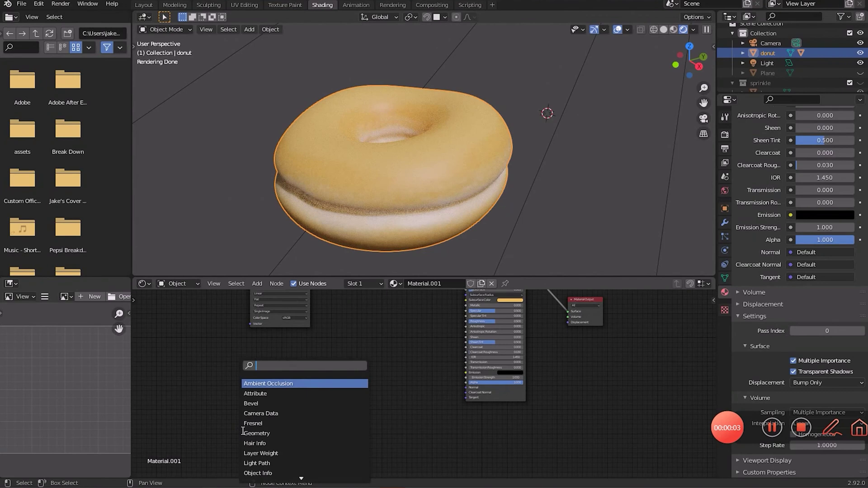
{"action": "left_click", "coordinate": [352, 384]}
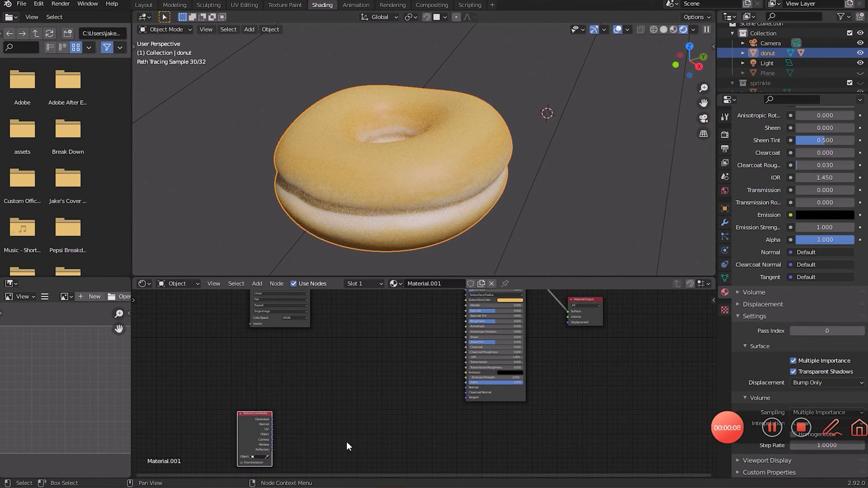
{"action": "key", "text": "shift+a"}
{"action": "type", "text": "noi"}
{"action": "left_click", "coordinate": [366, 385]}
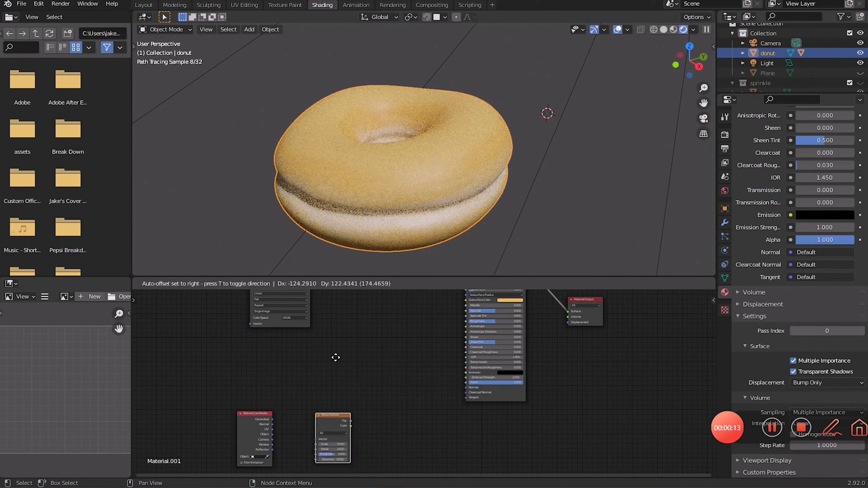
{"action": "left_click", "coordinate": [335, 357]}
{"action": "left_click_drag", "start_coordinate": [273, 435], "coordinate": [317, 439]}
{"action": "key", "text": "Return"}
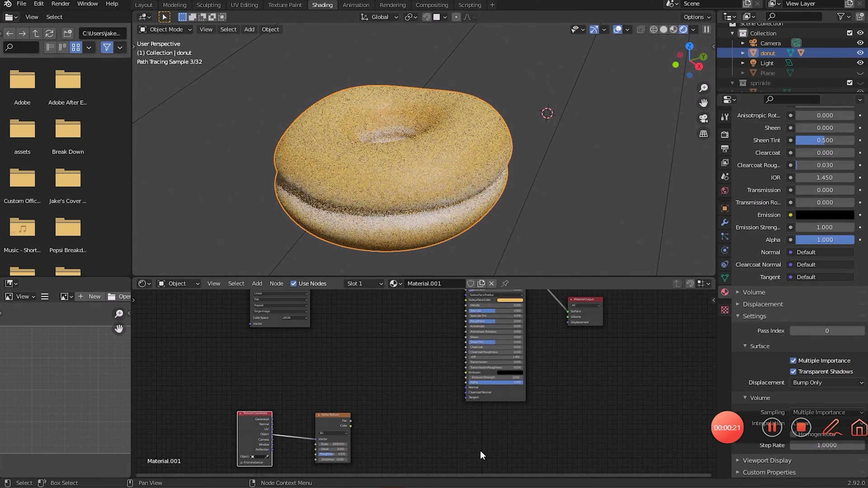
- Add a Displacement node, feeding the noise's Color into its Height and its Displacement output into the Material Output's Displacement
{"action": "key", "text": "shift+a"}
{"action": "type", "text": "dis"}
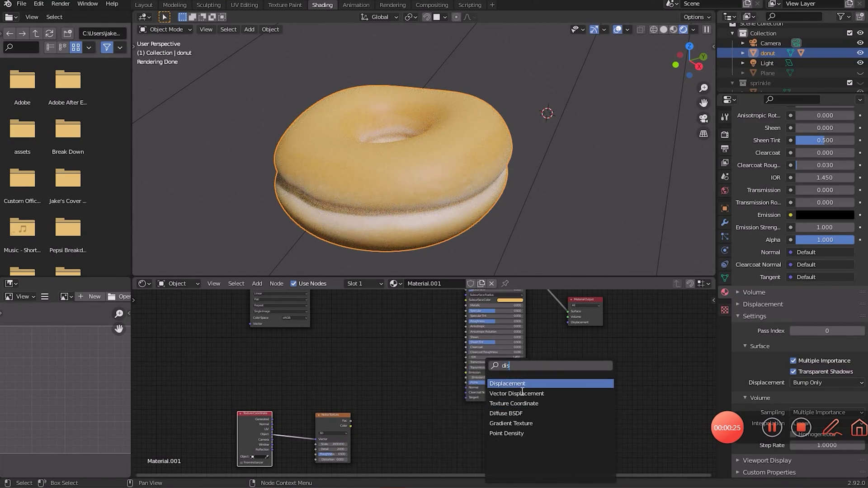
{"action": "key", "text": "Return"}
{"action": "left_click", "coordinate": [435, 438]}
{"action": "left_click_drag", "start_coordinate": [351, 426], "coordinate": [495, 431]}
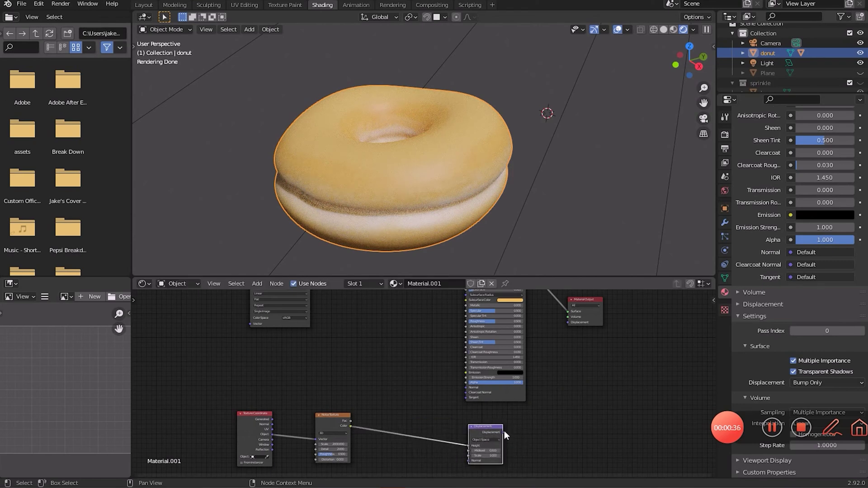
{"action": "left_click_drag", "start_coordinate": [569, 324], "coordinate": [568, 324]}
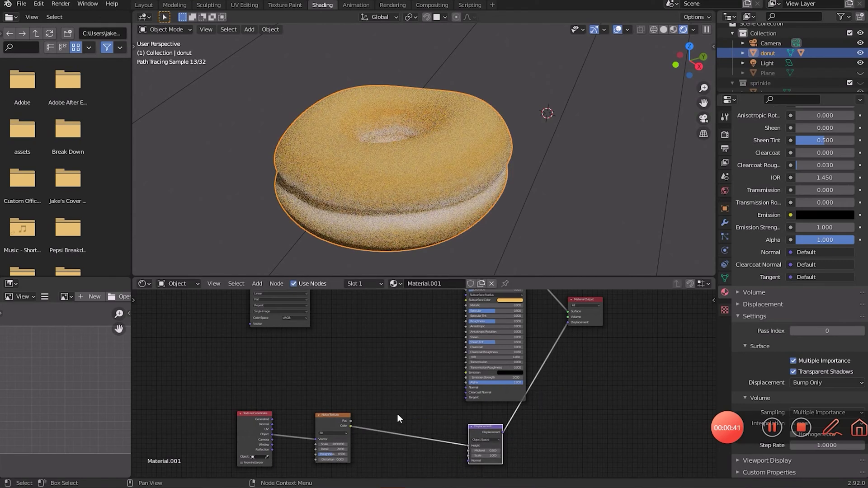
- Set the material's displacement method to Displacement and Bump and the Displacement node's scale to 0.002
{"action": "left_click", "coordinate": [819, 382]}
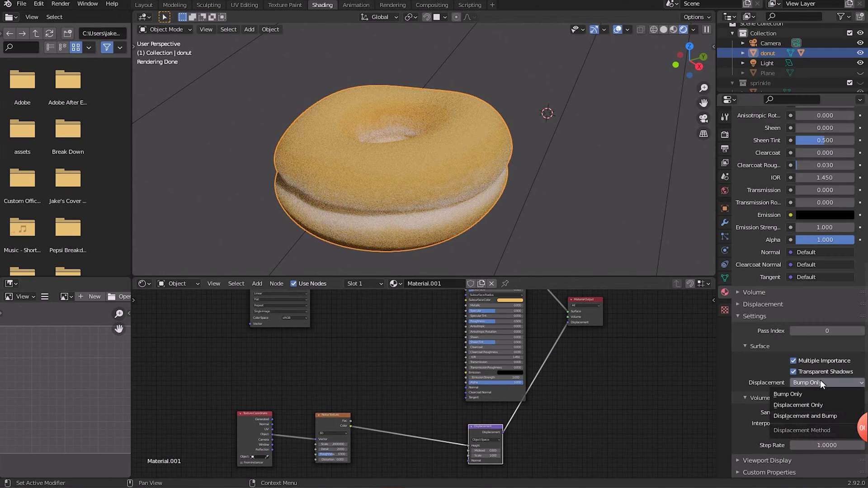
{"action": "left_click", "coordinate": [820, 416]}
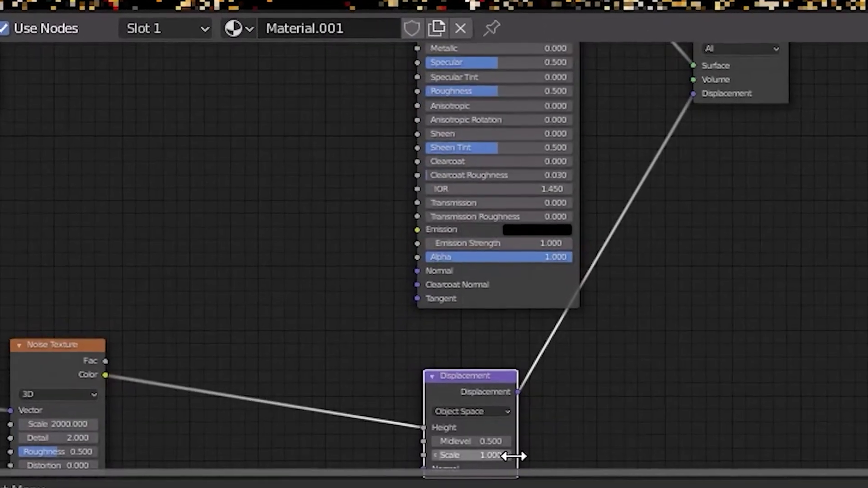
{"action": "left_click", "coordinate": [502, 455]}
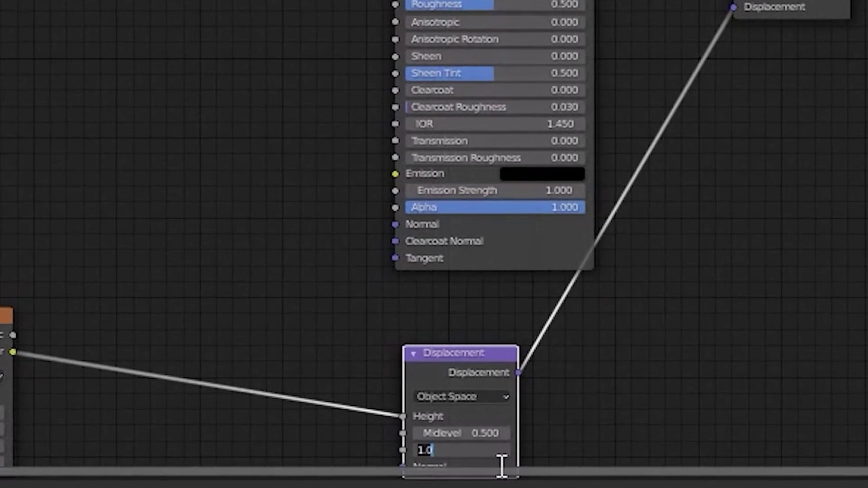
{"action": "key", "text": "BackSpace"}
{"action": "type", "text": ".002"}
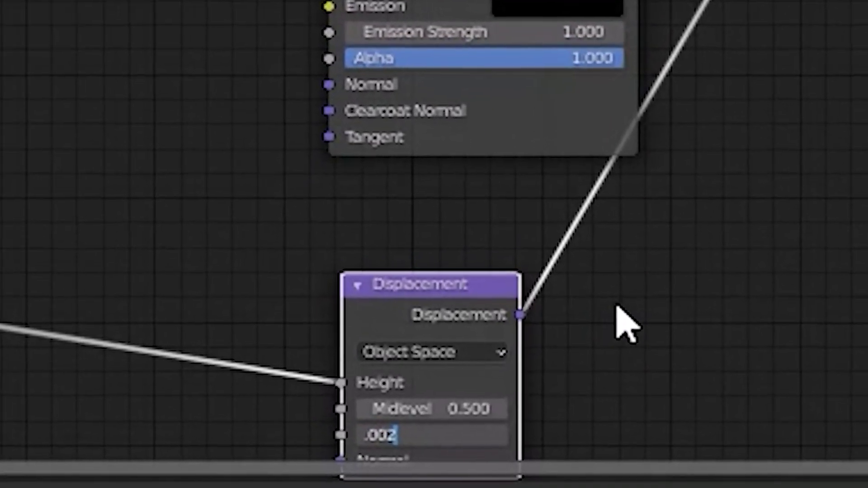
{"action": "key", "text": "Return"}
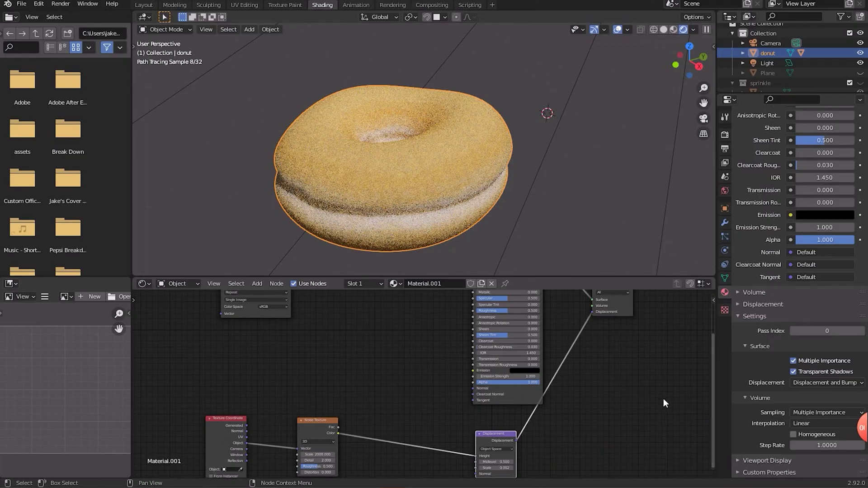
- Duplicate the Noise Texture node below the original with scale 200 and link the Object coordinate output to its Vector input
{"action": "left_click_drag", "start_coordinate": [713, 378], "coordinate": [712, 389]}
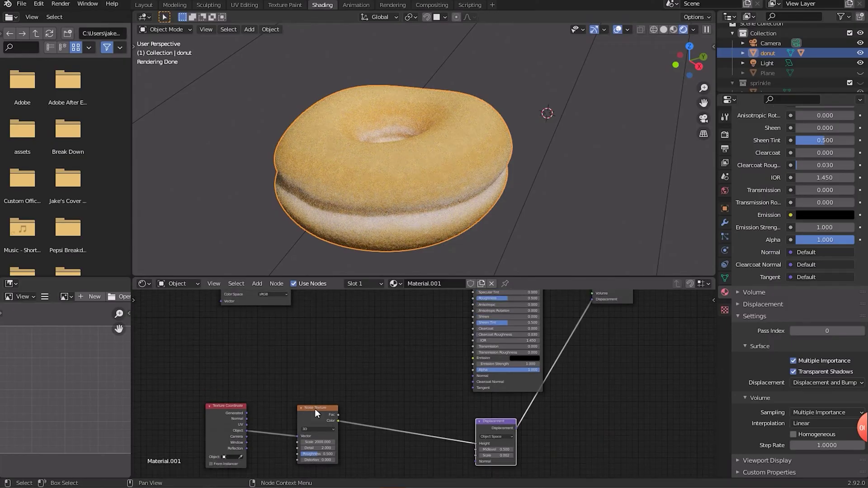
{"action": "key", "text": "shift+d"}
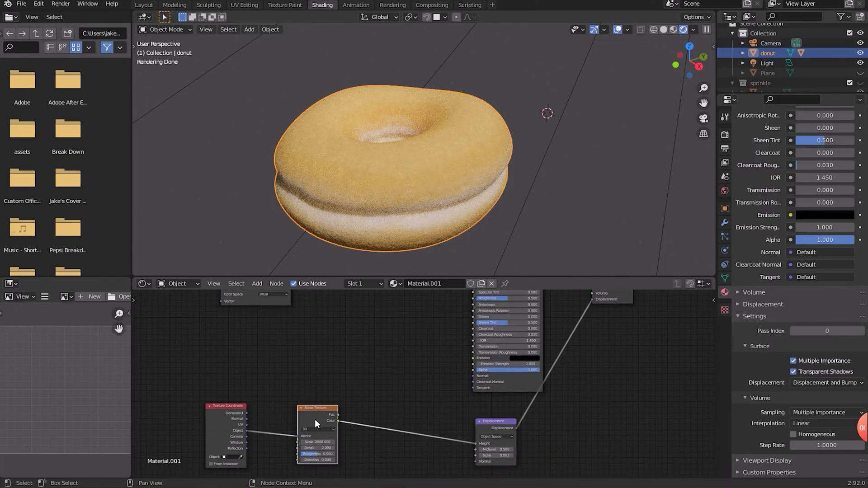
{"action": "left_click", "coordinate": [316, 484]}
{"action": "scroll", "coordinate": [510, 405], "scroll_direction": "down", "scroll_amount": 5, "text": "shift"}
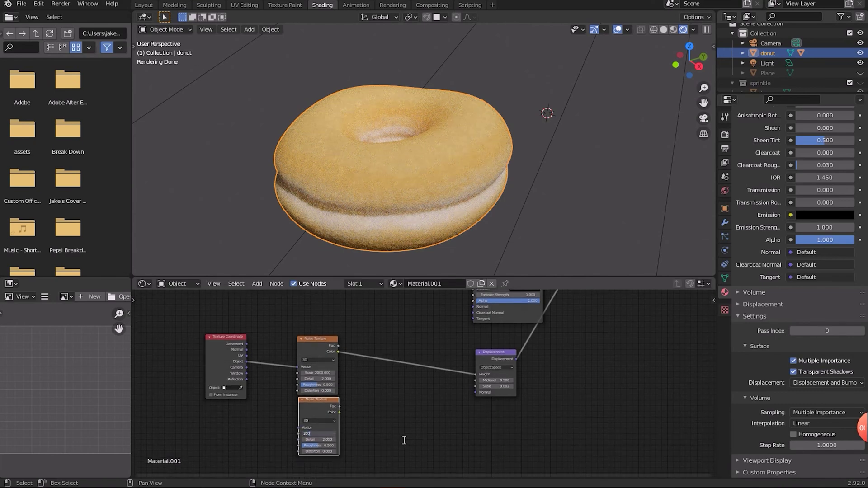
{"action": "key", "text": "Return"}
{"action": "left_click_drag", "start_coordinate": [247, 362], "coordinate": [300, 427]}
- Insert a MixRGB node between the first Noise Texture and the Displacement node, with blending mode set to Add
{"action": "key", "text": "shift+a"}
{"action": "type", "text": "s"}
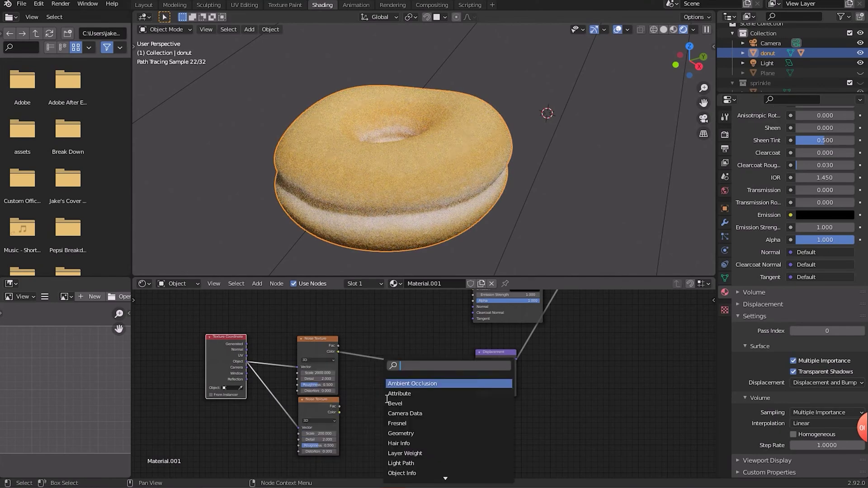
{"action": "type", "text": "mix"}
{"action": "key", "text": "Return"}
{"action": "left_click", "coordinate": [409, 365]}
{"action": "left_click", "coordinate": [407, 363]}
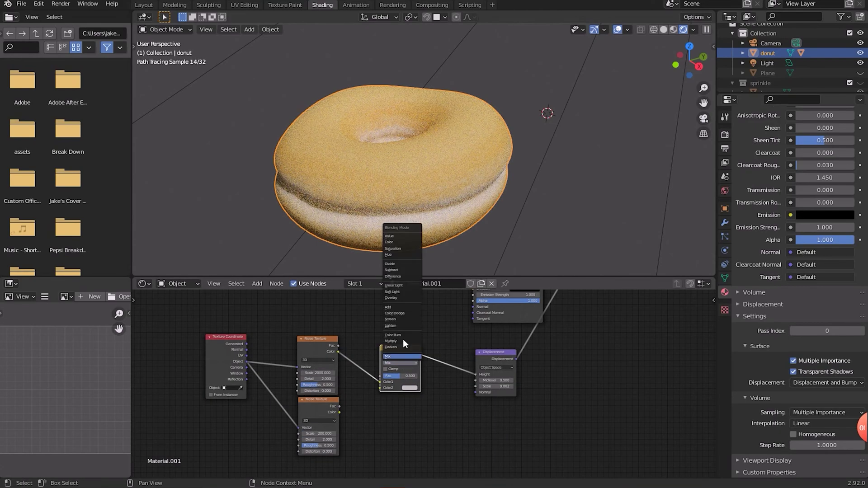
{"action": "left_click", "coordinate": [399, 308]}
- Insert a ColorRamp before the Add node, link the second noise's Color into Add, and shift the ramp's black stop near the middle
{"action": "key", "text": "shift+a"}
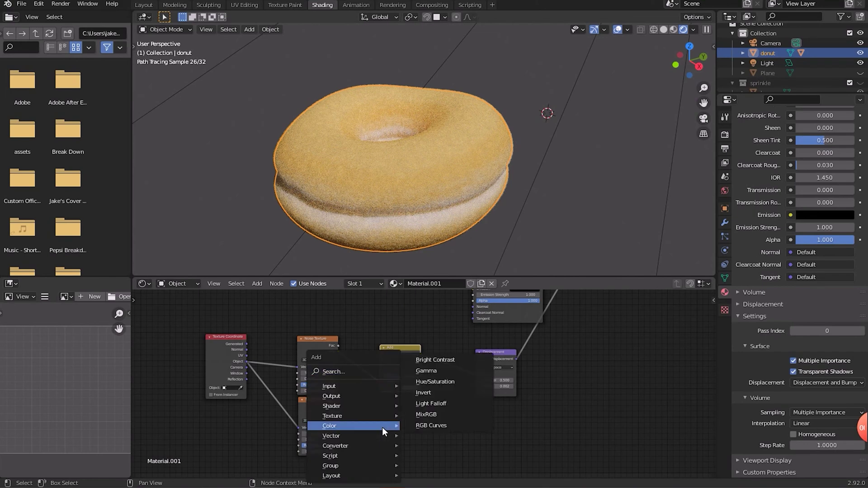
{"action": "type", "text": "scolor ramp"}
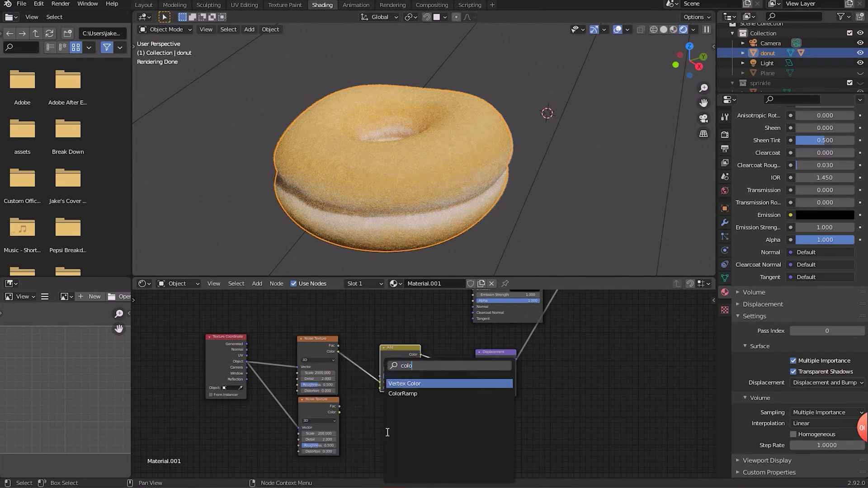
{"action": "key", "text": "Return"}
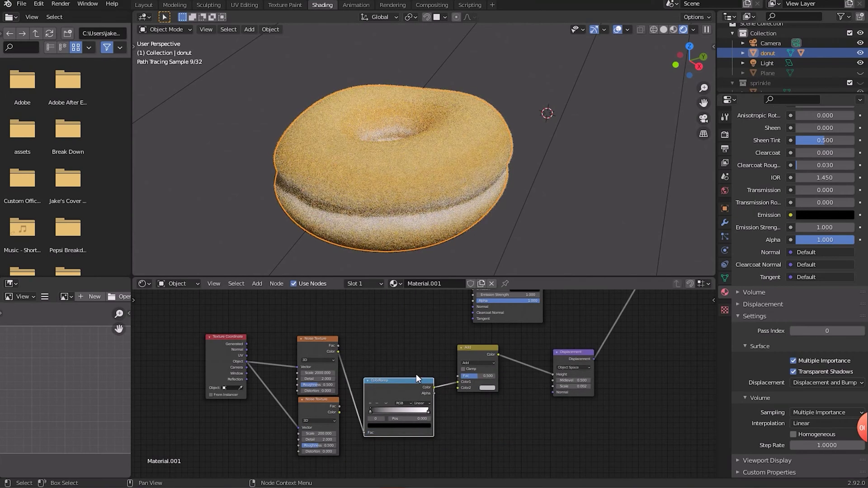
{"action": "left_click", "coordinate": [368, 356]}
{"action": "left_click_drag", "start_coordinate": [340, 412], "coordinate": [457, 384]}
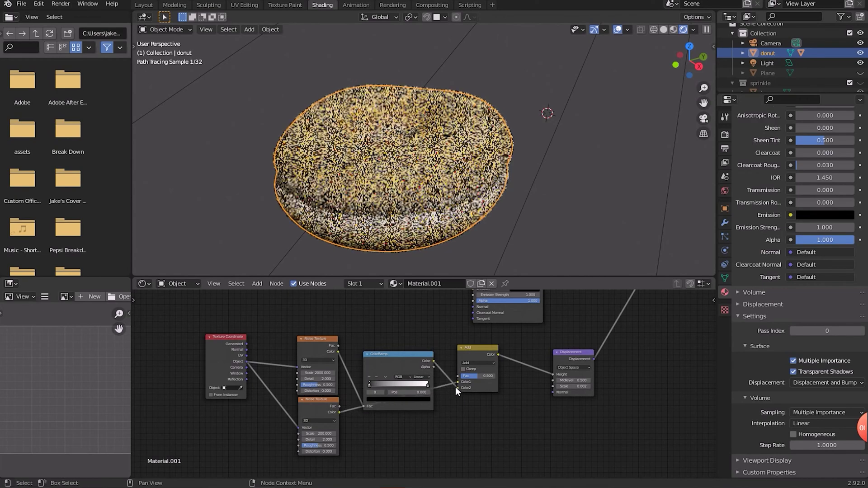
{"action": "left_click_drag", "start_coordinate": [369, 384], "coordinate": [399, 387]}
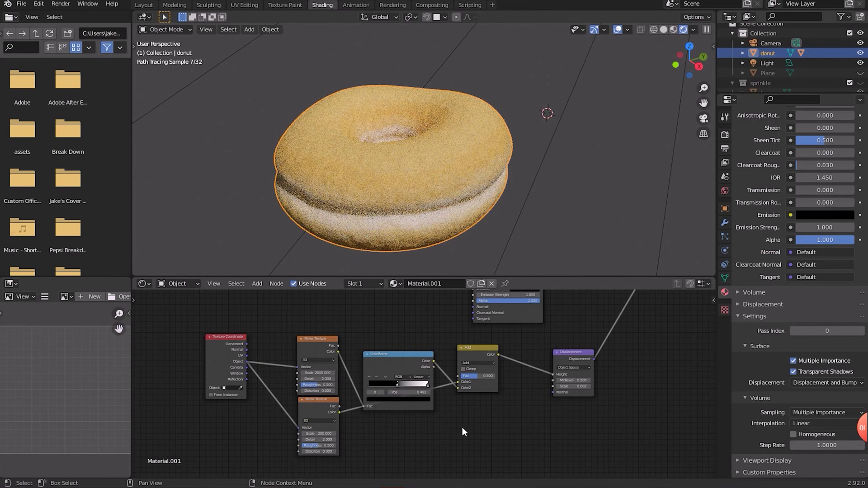
- Move the Add node upward and insert a MixRGB node between the painted image texture and the Principled BSDF's Base Color
{"action": "left_click_drag", "start_coordinate": [711, 395], "coordinate": [726, 352]}
{"action": "scroll", "coordinate": [498, 416], "scroll_direction": "down", "scroll_amount": 4}
{"action": "left_click_drag", "start_coordinate": [464, 433], "coordinate": [427, 381]}
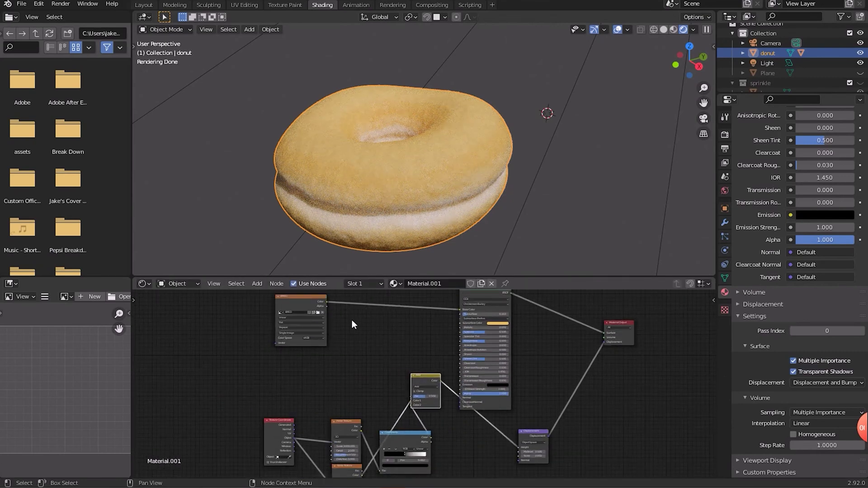
{"action": "key", "text": "shift+a"}
{"action": "left_click", "coordinate": [363, 310]}
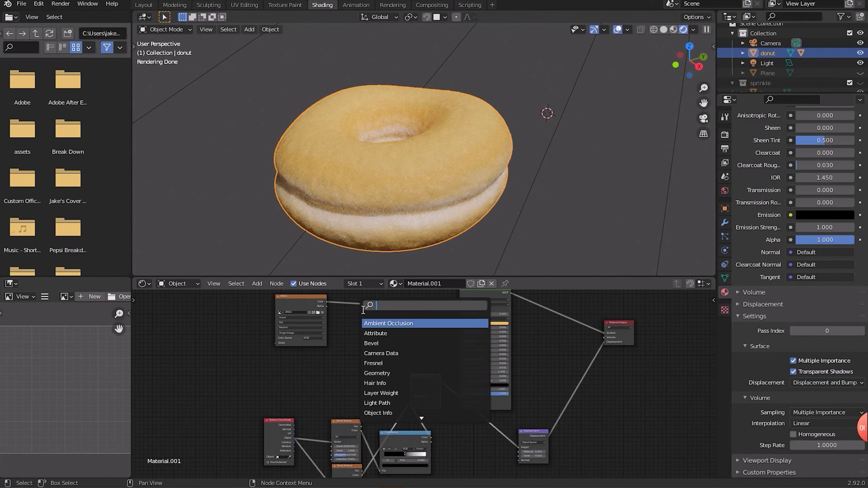
{"action": "type", "text": "mix"}
{"action": "left_click", "coordinate": [376, 333]}
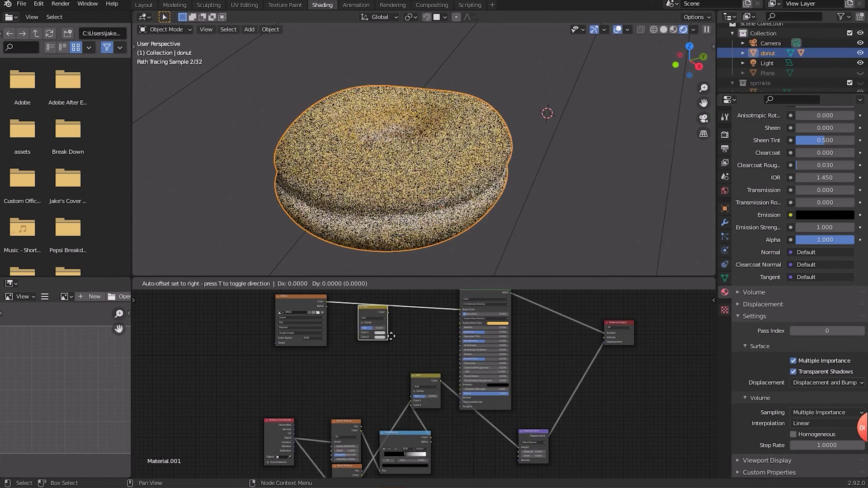
{"action": "left_click", "coordinate": [413, 327]}
- Set the new Mix node's Color2 to an orange-red
{"action": "scroll", "coordinate": [425, 330], "scroll_direction": "up", "scroll_amount": 2}
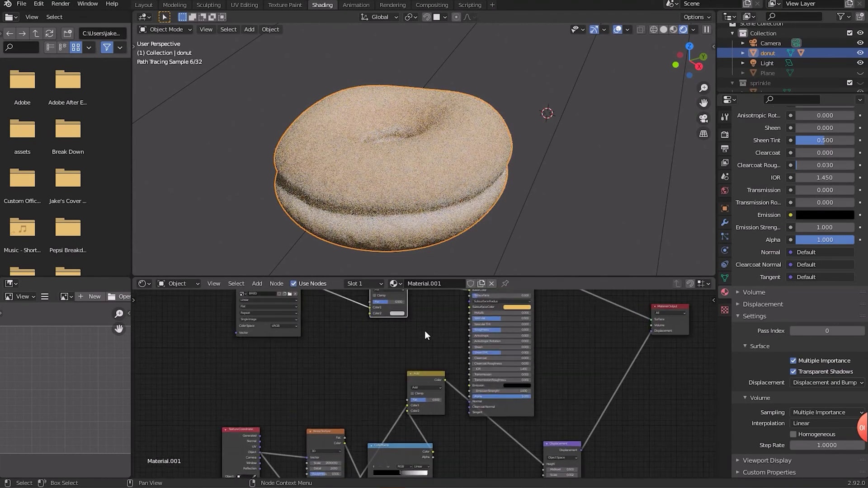
{"action": "left_click_drag", "start_coordinate": [713, 384], "coordinate": [711, 353]}
{"action": "left_click", "coordinate": [392, 363]}
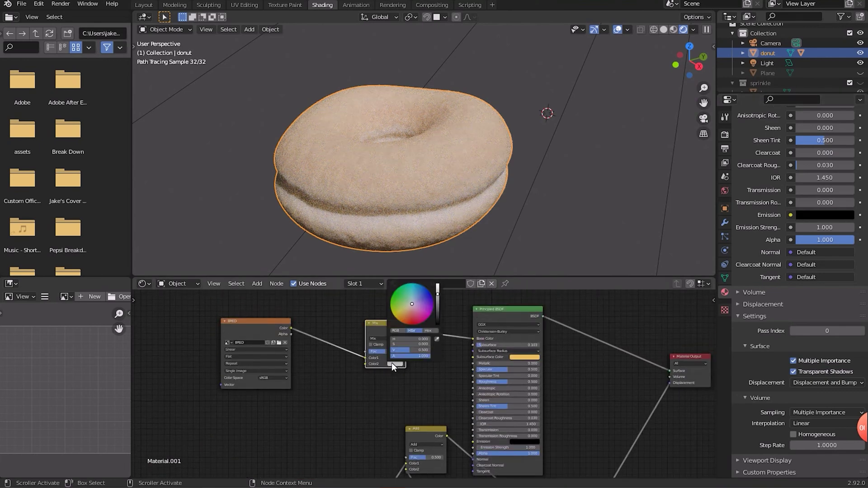
{"action": "left_click", "coordinate": [411, 303]}
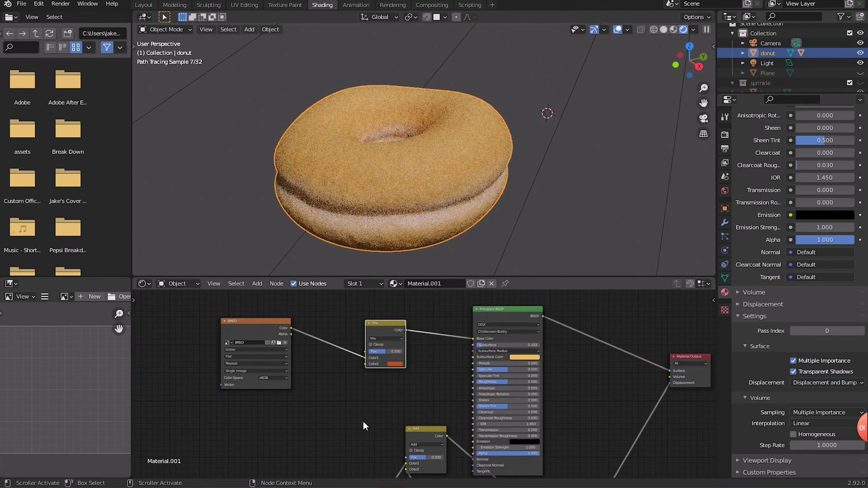
- Link the Add node's Color output to the Mix node's Fac and set that Mix node's blending mode to Overlay
{"action": "left_click_drag", "start_coordinate": [421, 429], "coordinate": [377, 383]}
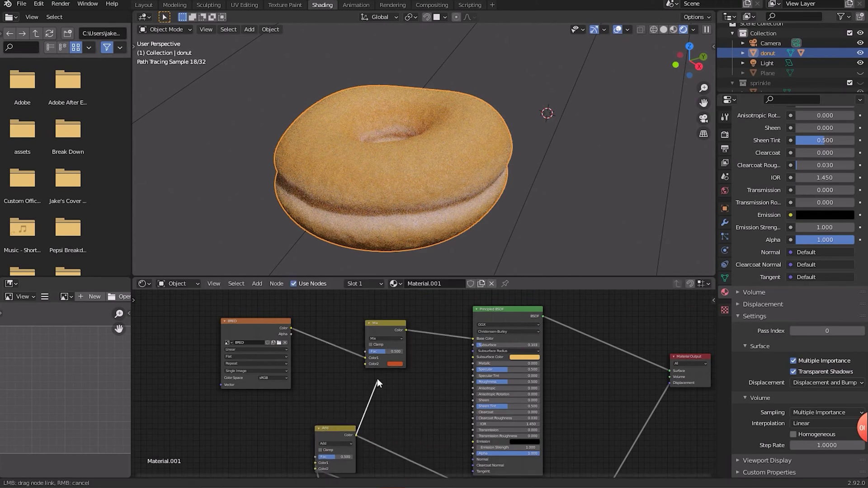
{"action": "left_click_drag", "start_coordinate": [367, 350], "coordinate": [367, 351]}
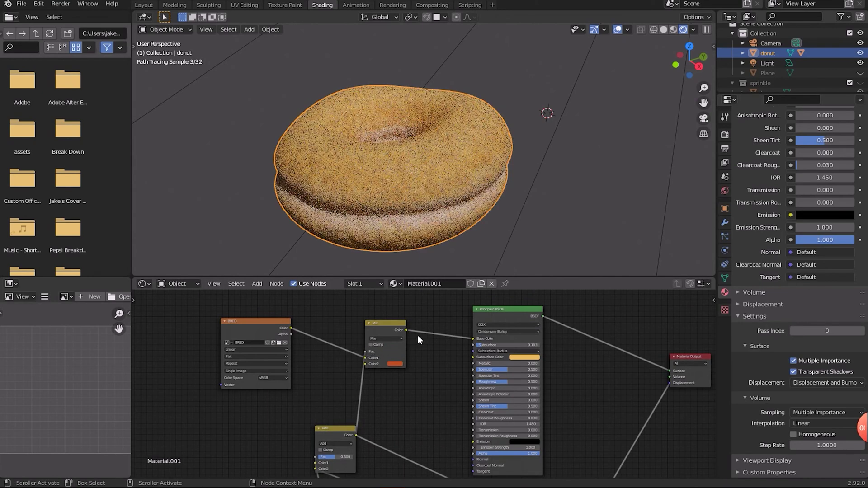
{"action": "left_click", "coordinate": [388, 338]}
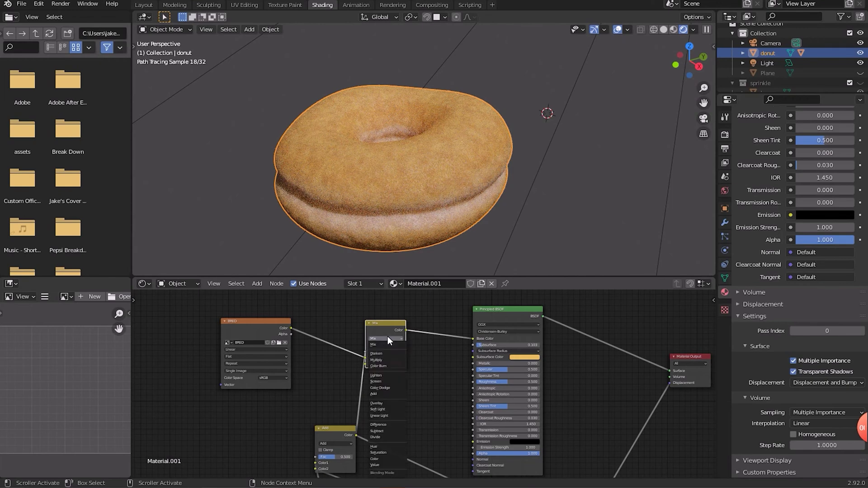
{"action": "left_click", "coordinate": [400, 400]}
- Raise the Add node's factor to about 0.7 and set the donut material's roughness to about 0.614
{"action": "middle_click_drag", "start_coordinate": [333, 429], "coordinate": [339, 312]}
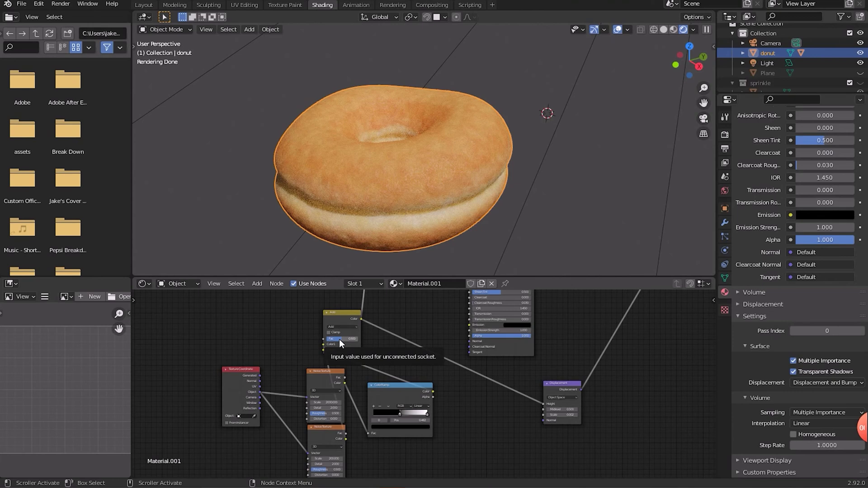
{"action": "left_click_drag", "start_coordinate": [339, 339], "coordinate": [346, 339]}
{"action": "scroll", "coordinate": [832, 168], "scroll_direction": "up", "scroll_amount": 4}
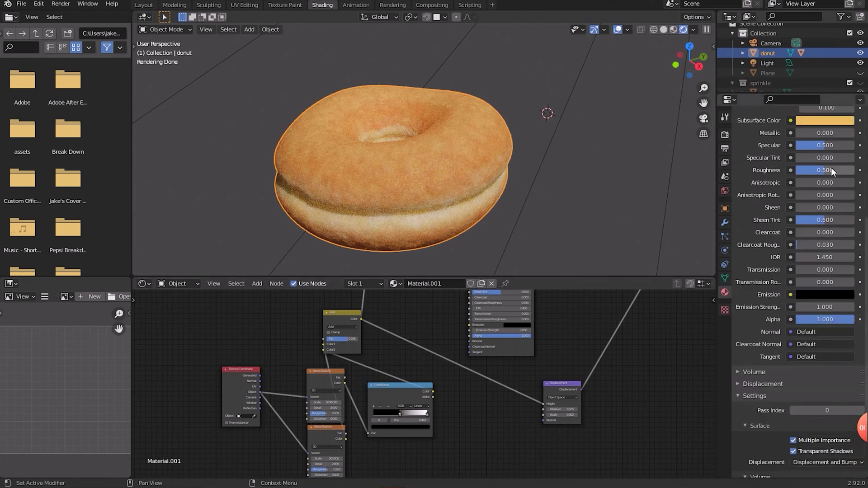
{"action": "left_click_drag", "start_coordinate": [823, 170], "coordinate": [837, 170]}
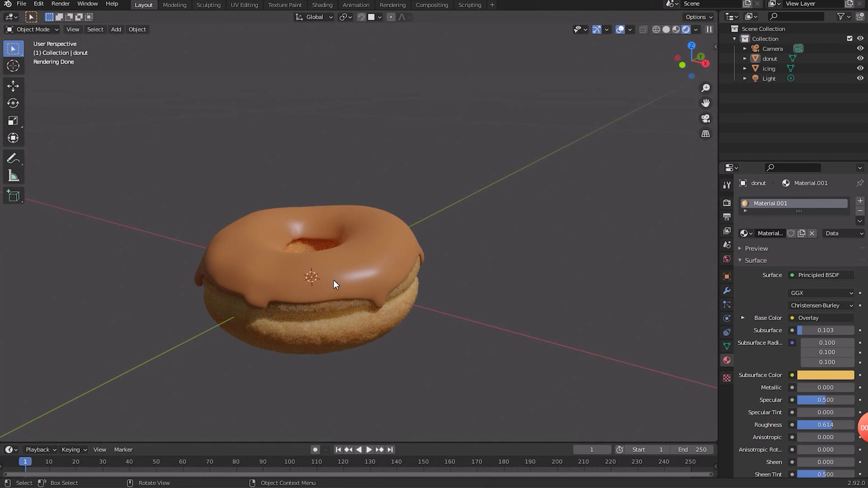
- Add a plane to the donut and icing scene and lower it along Z to sit under the donut
{"action": "key", "text": "shift+a"}
{"action": "left_click", "coordinate": [372, 281]}
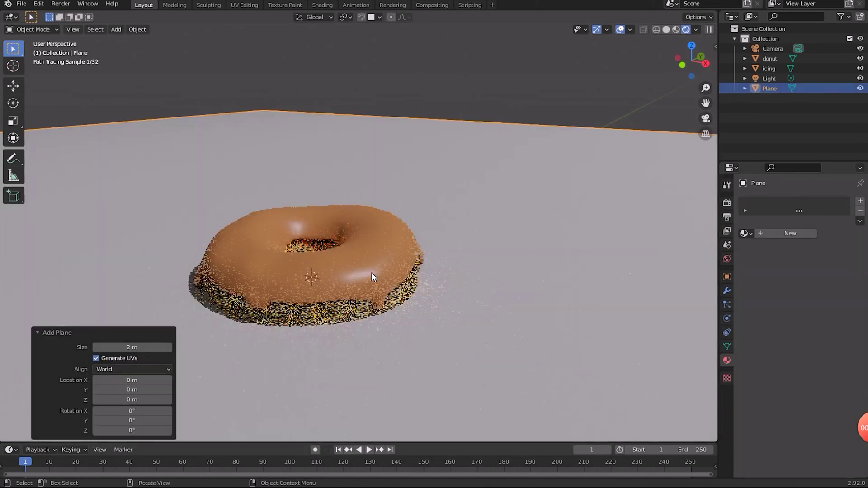
{"action": "left_click", "coordinate": [13, 86]}
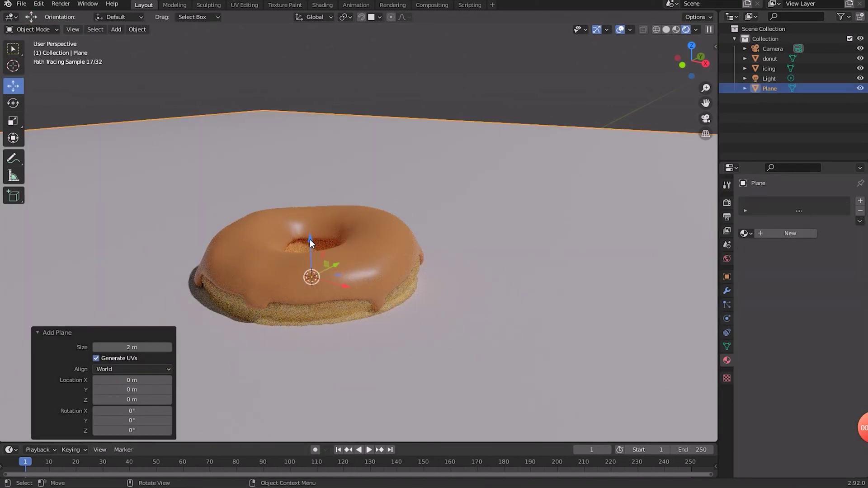
{"action": "left_click_drag", "start_coordinate": [310, 243], "coordinate": [312, 262]}
- Give the plane a new material with a light pink base color and orbit around to the donut's other side
{"action": "left_click", "coordinate": [791, 233]}
{"action": "left_click", "coordinate": [826, 318]}
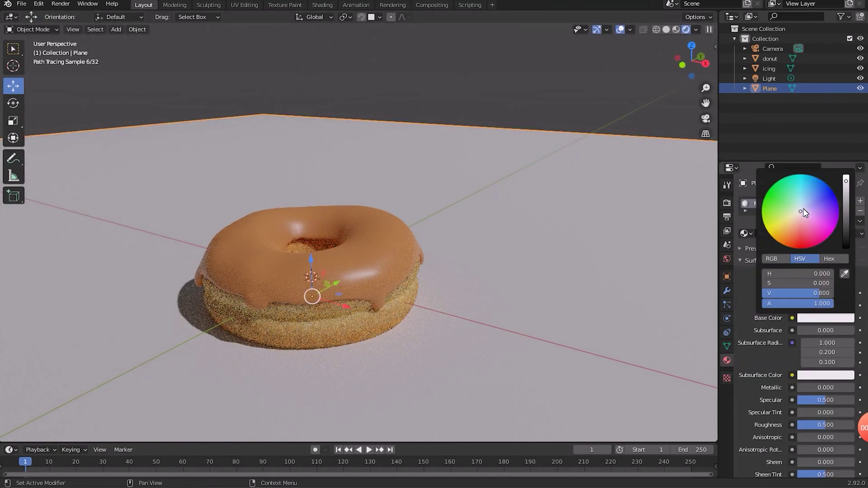
{"action": "left_click", "coordinate": [804, 213]}
{"action": "left_click_drag", "start_coordinate": [710, 67], "coordinate": [547, 80]}
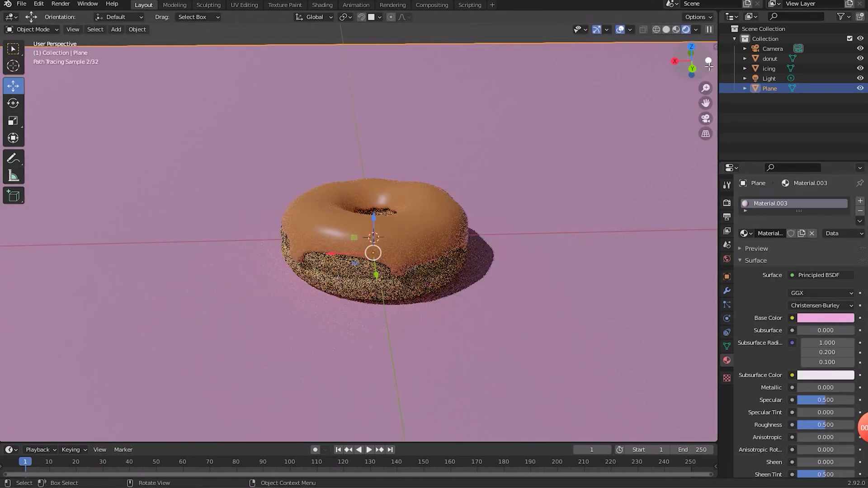
{"action": "left_click_drag", "start_coordinate": [712, 71], "coordinate": [718, 80]}
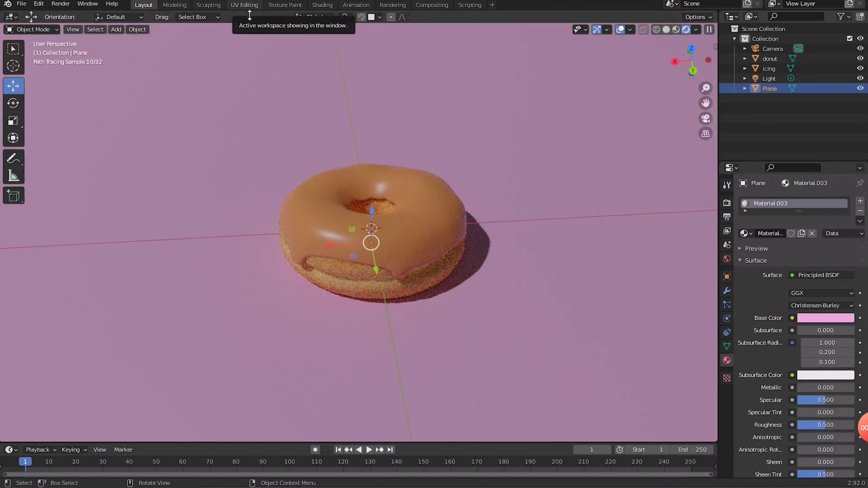
- Split the 3D viewport vertically into two side-by-side views, one with solid shading and the other with rendered shading
{"action": "right_click", "coordinate": [248, 12]}
{"action": "left_click", "coordinate": [249, 22]}
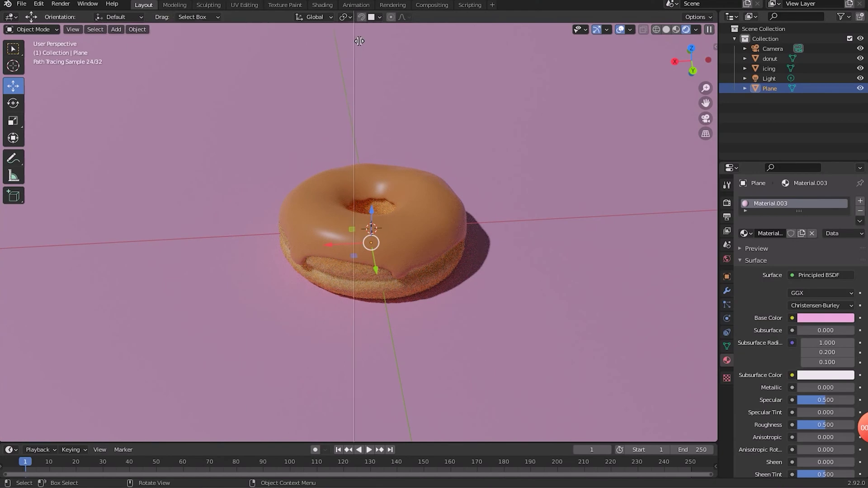
{"action": "left_click", "coordinate": [359, 41]}
{"action": "left_click", "coordinate": [678, 29]}
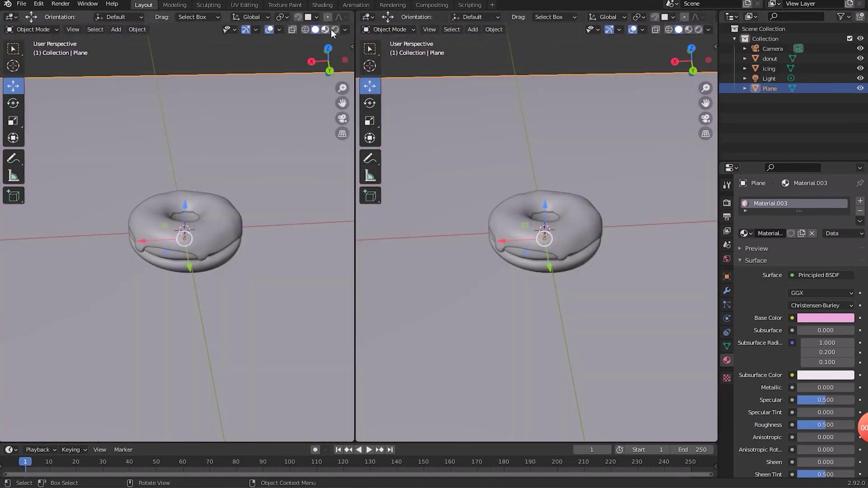
{"action": "left_click", "coordinate": [334, 30]}
- Look through the camera in the rendered view, lock the camera to the view and frame the donut from its front
{"action": "left_click", "coordinate": [342, 119]}
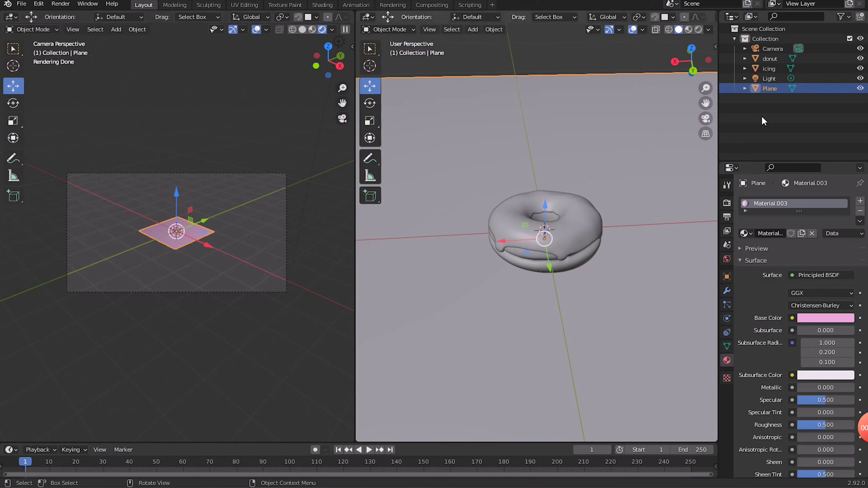
{"action": "left_click", "coordinate": [772, 51]}
{"action": "left_click", "coordinate": [355, 47]}
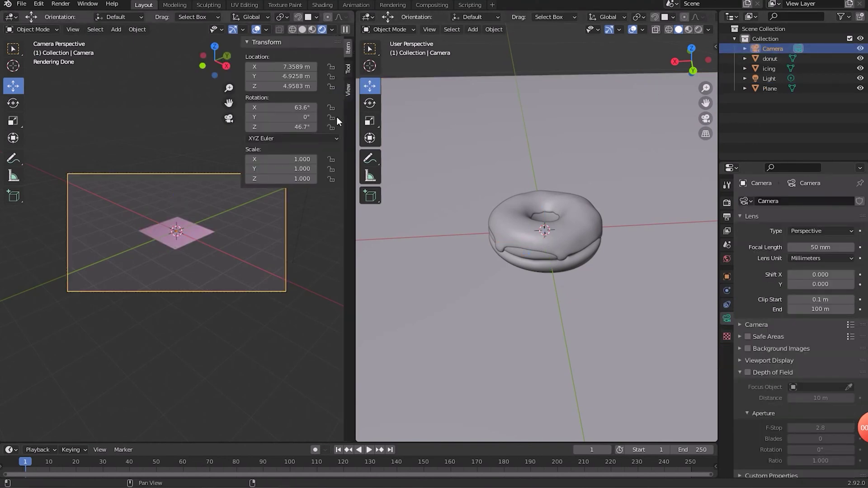
{"action": "left_click", "coordinate": [348, 88]}
{"action": "left_click", "coordinate": [289, 166]}
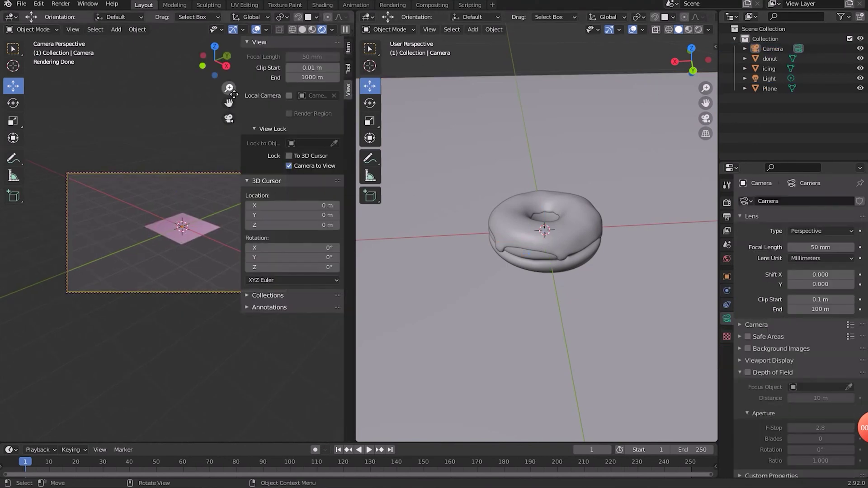
{"action": "left_click_drag", "start_coordinate": [229, 104], "coordinate": [236, 127]}
{"action": "left_click_drag", "start_coordinate": [345, 62], "coordinate": [275, 94]}
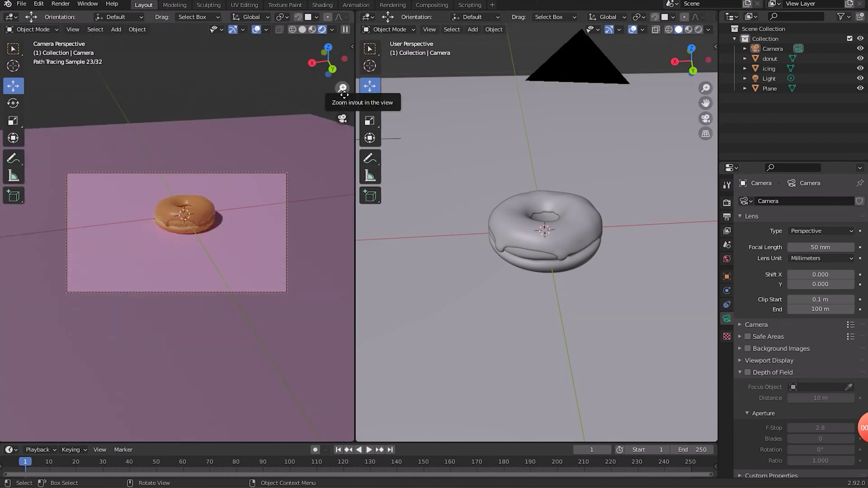
- Parent the icing to the donut, keeping its transform
{"action": "left_click", "coordinate": [194, 212]}
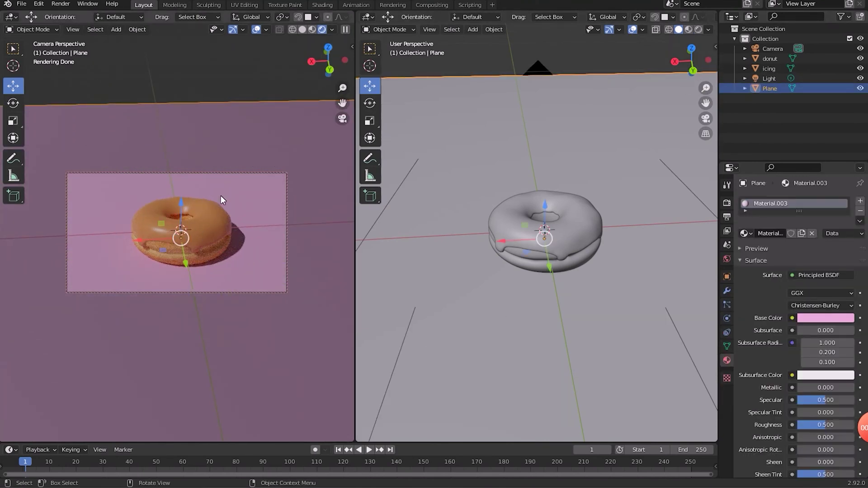
{"action": "left_click", "coordinate": [171, 254], "text": "shift"}
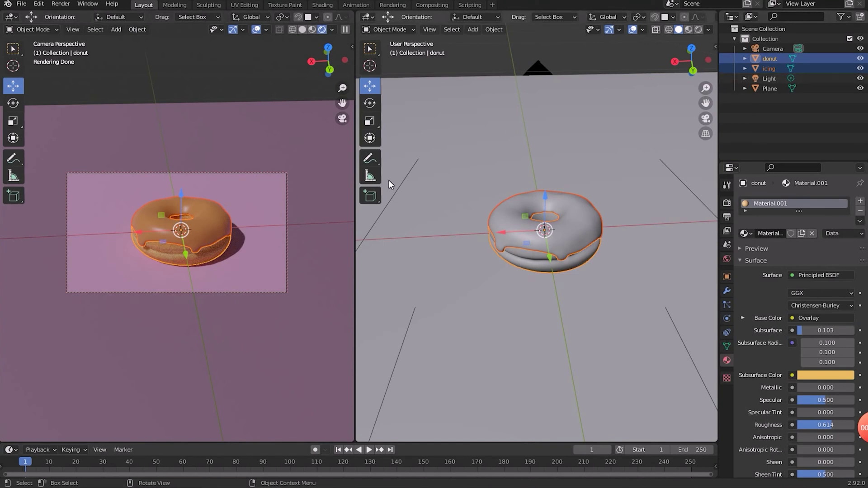
{"action": "key", "text": "ctrl+p"}
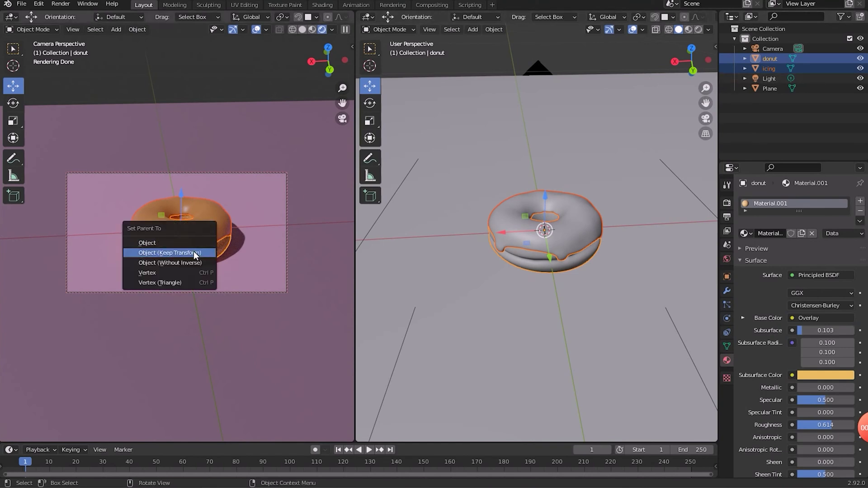
{"action": "left_click", "coordinate": [193, 253]}
{"action": "left_click", "coordinate": [239, 250]}
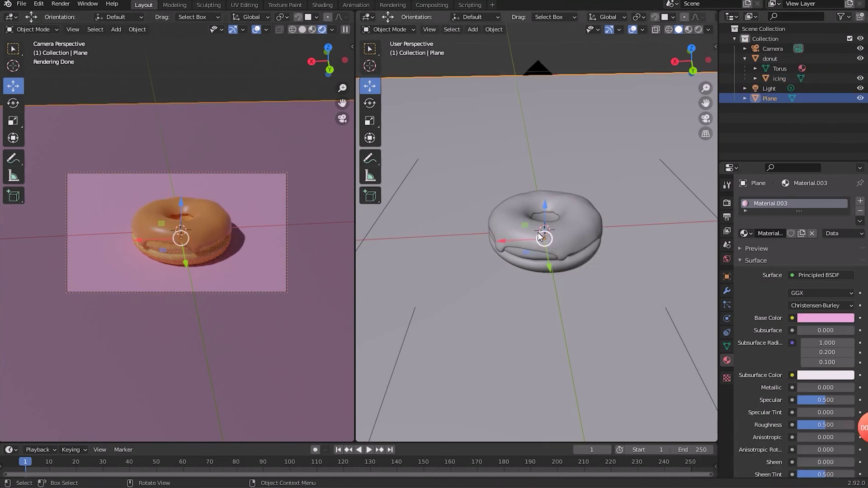
- Add a UV sphere with a radius of 0.001 m, 12 segments and 6 rings
{"action": "key", "text": "shift+a"}
{"action": "mouse_move", "coordinate": [538, 232]}
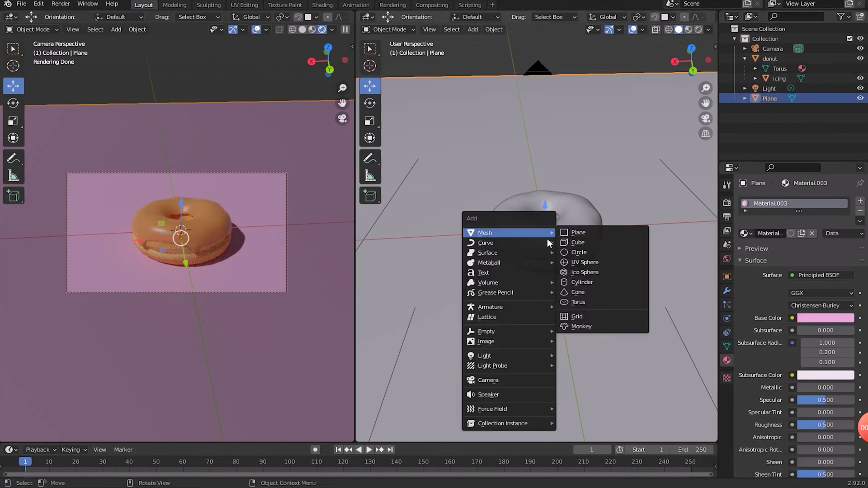
{"action": "left_click", "coordinate": [587, 263]}
{"action": "left_click", "coordinate": [494, 351]}
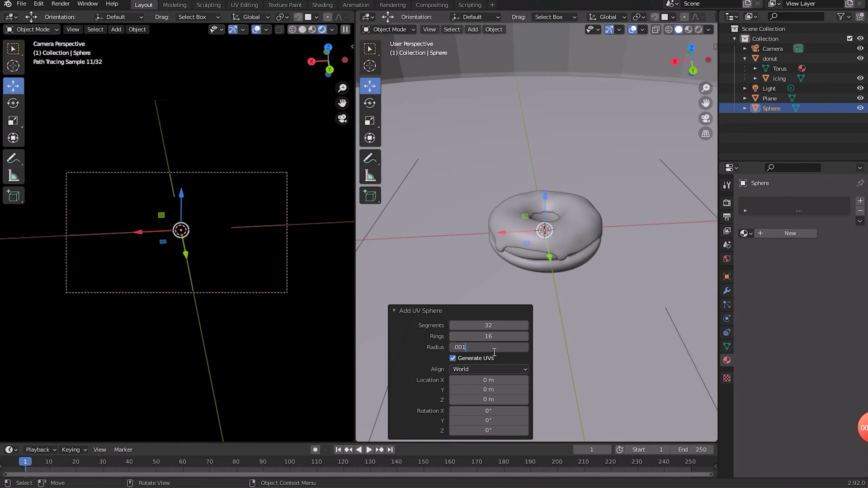
{"action": "type", "text": ".001"}
{"action": "key", "text": "Return"}
{"action": "left_click", "coordinate": [493, 326]}
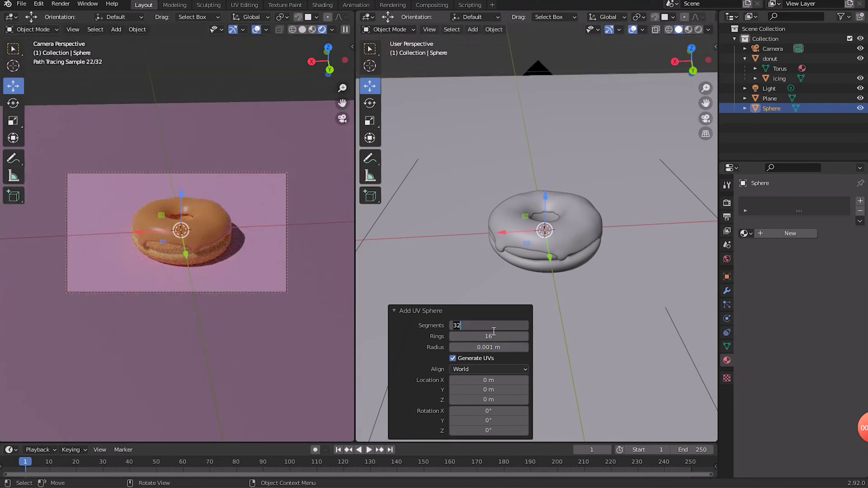
{"action": "type", "text": "12"}
{"action": "left_click", "coordinate": [498, 339]}
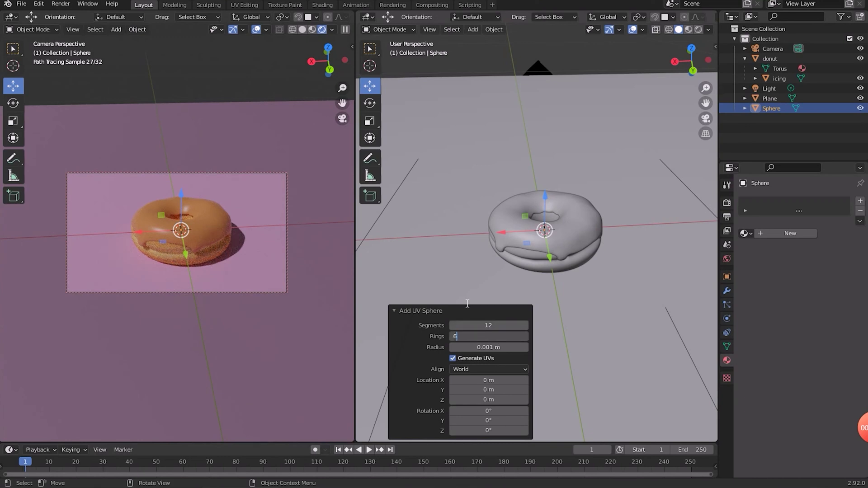
- Move the sphere about 0.124 m along Y away from the donut and extrude its upper half upward about 0.0034 m
{"action": "left_click_drag", "start_coordinate": [525, 253], "coordinate": [403, 252]}
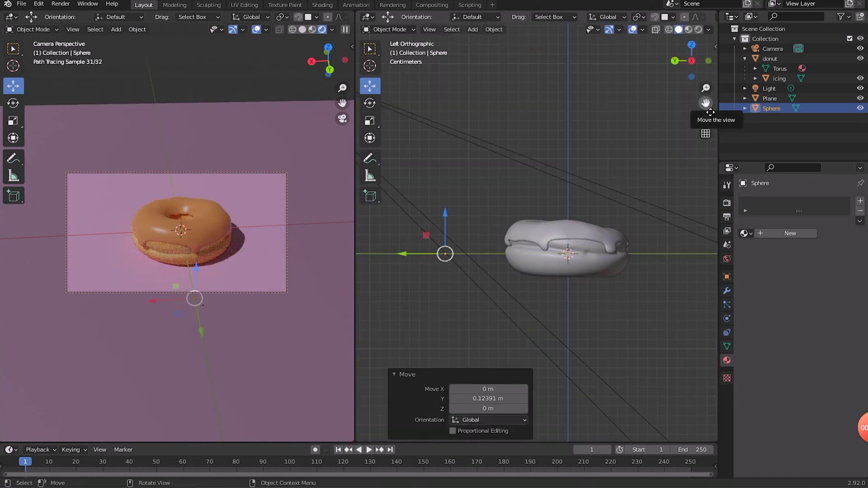
{"action": "left_click_drag", "start_coordinate": [705, 105], "coordinate": [772, 100]}
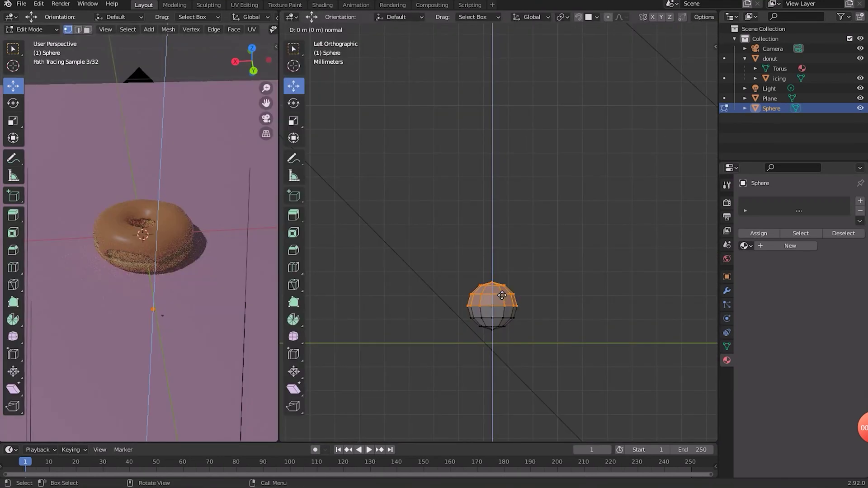
{"action": "key", "text": "e"}
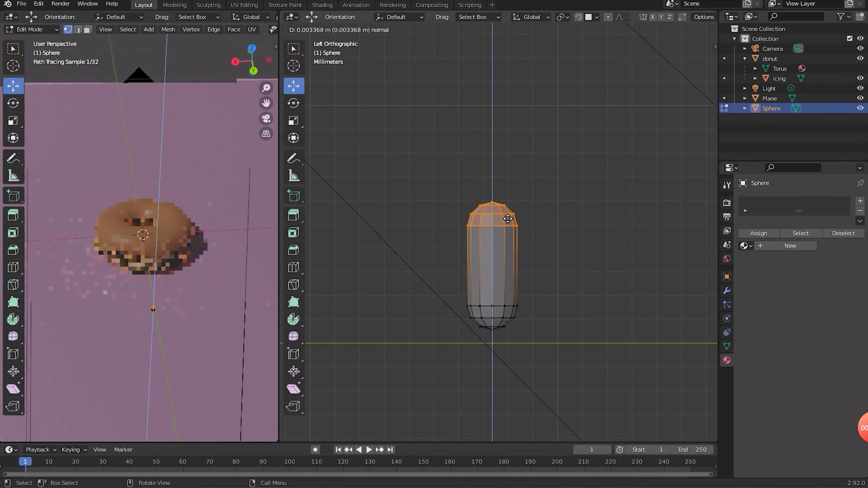
{"action": "left_click", "coordinate": [508, 219]}
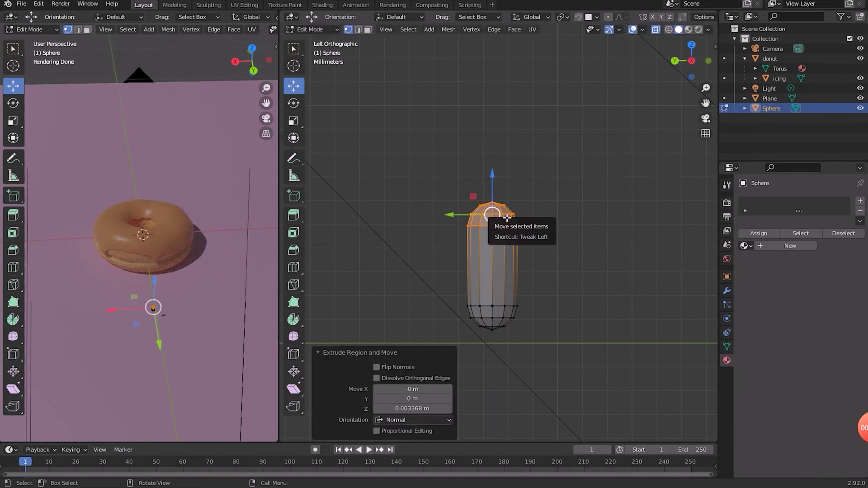
- Flatten the rounded upper and lower ends of the elongated sphere by scaling each along Z
{"action": "key", "text": "s"}
{"action": "key", "text": "z"}
{"action": "left_click", "coordinate": [518, 221]}
{"action": "left_click", "coordinate": [39, 4]}
{"action": "left_click", "coordinate": [50, 15]}
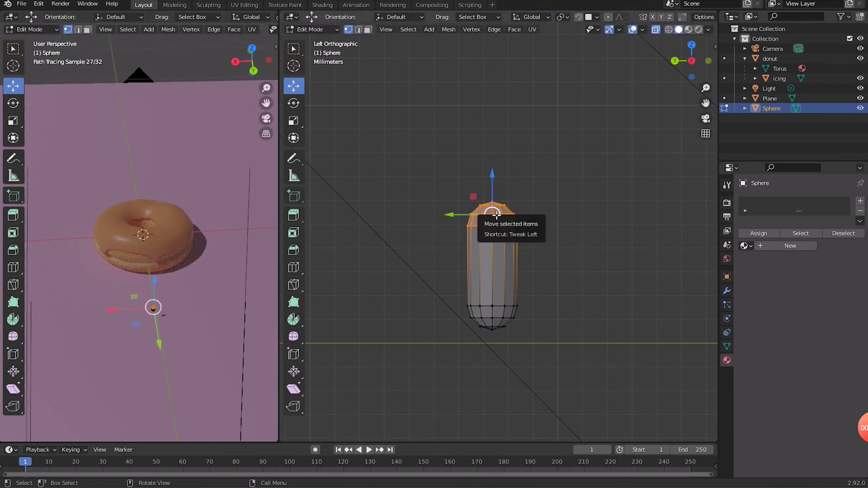
{"action": "left_click_drag", "start_coordinate": [443, 292], "coordinate": [550, 345]}
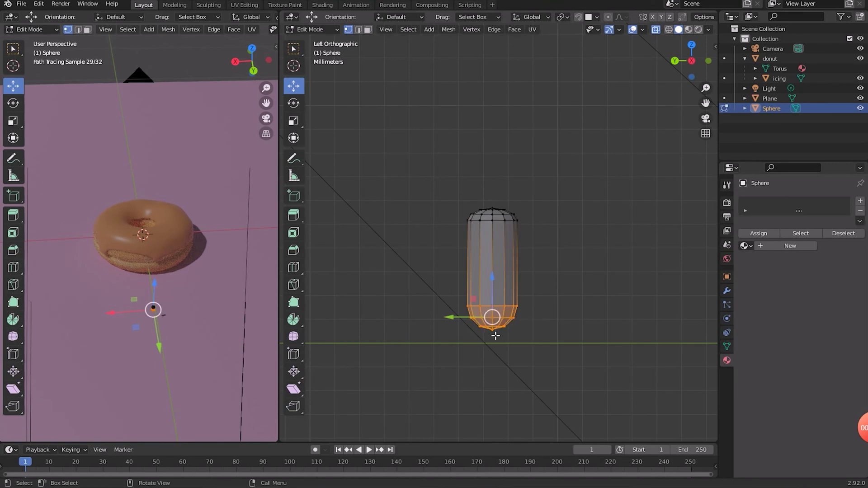
{"action": "key", "text": "s"}
{"action": "key", "text": "z"}
{"action": "left_click", "coordinate": [496, 326]}
{"action": "key", "text": "Tab"}
- Shade the sprinkle smooth and give it a new material with a turquoise base color
{"action": "right_click", "coordinate": [494, 238]}
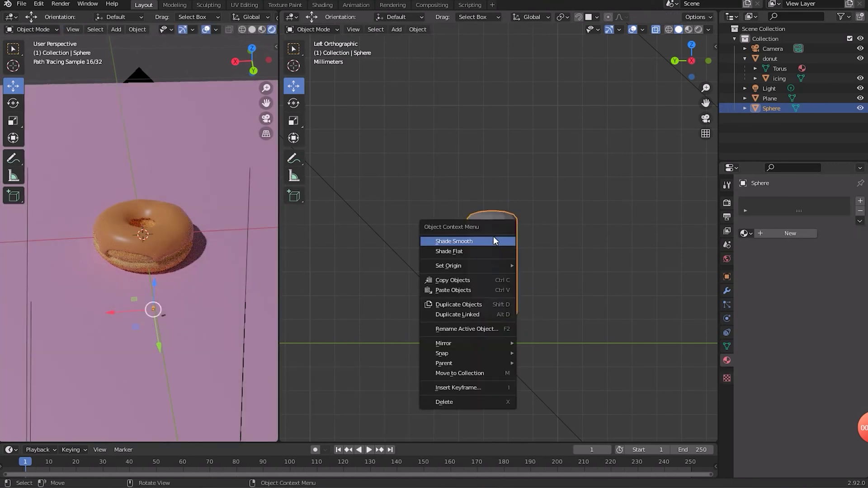
{"action": "left_click", "coordinate": [494, 241]}
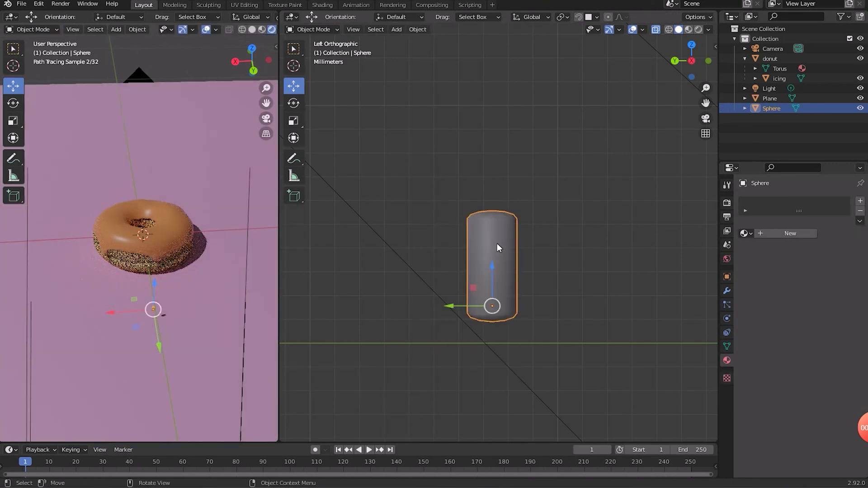
{"action": "left_click", "coordinate": [799, 233]}
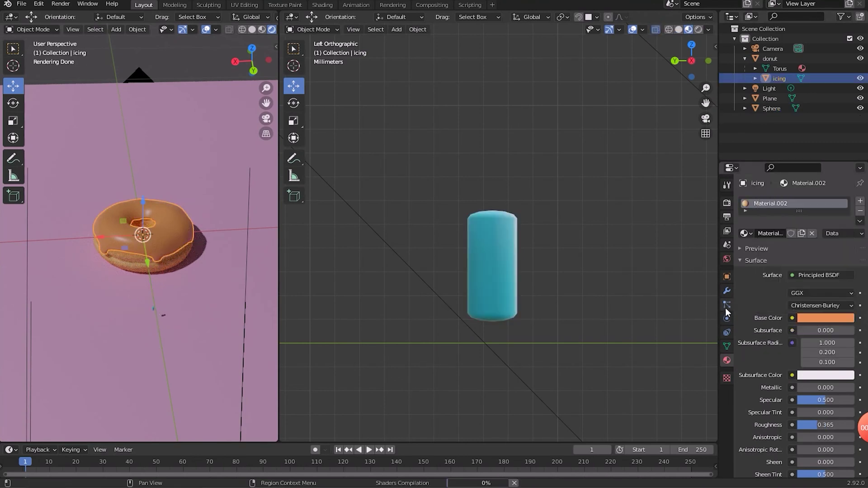
- Add a particle system of type Hair to the icing
{"action": "left_click", "coordinate": [726, 306]}
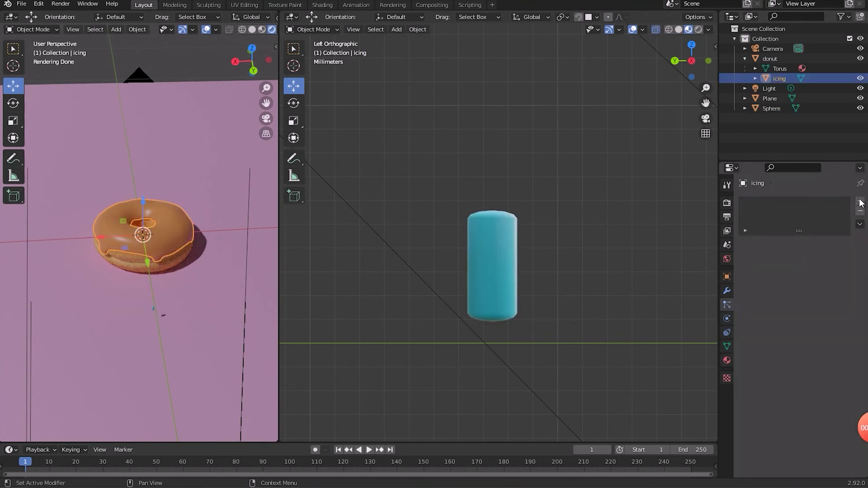
{"action": "left_click", "coordinate": [860, 201]}
{"action": "left_click", "coordinate": [835, 256]}
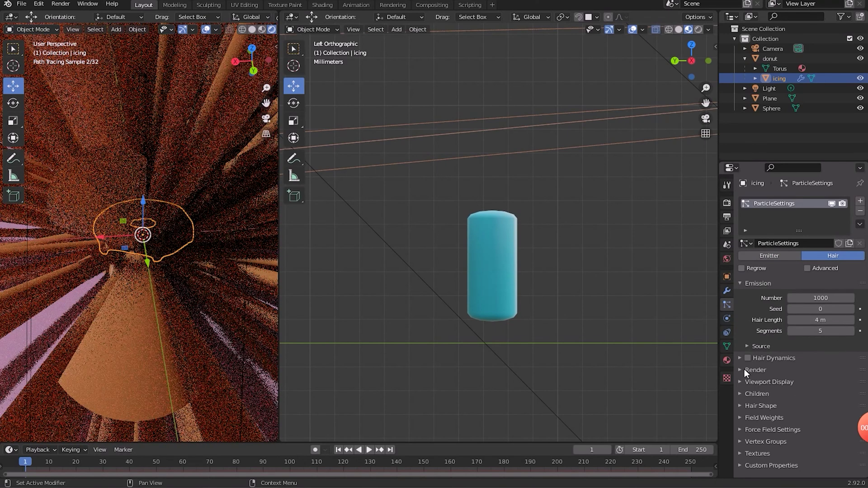
- Render the icing's hair particles as an object, using the turquoise sprinkle as the instance at a scale of 0.160
{"action": "left_click", "coordinate": [743, 369]}
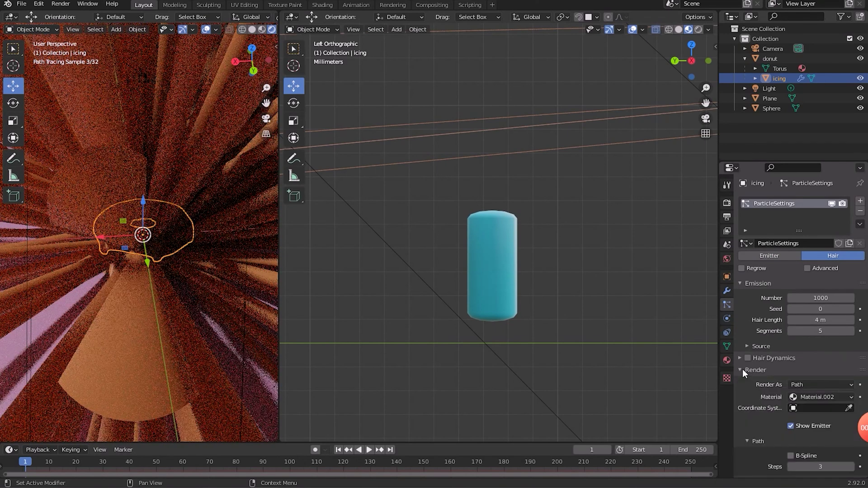
{"action": "left_click", "coordinate": [834, 384]}
{"action": "left_click", "coordinate": [814, 403]}
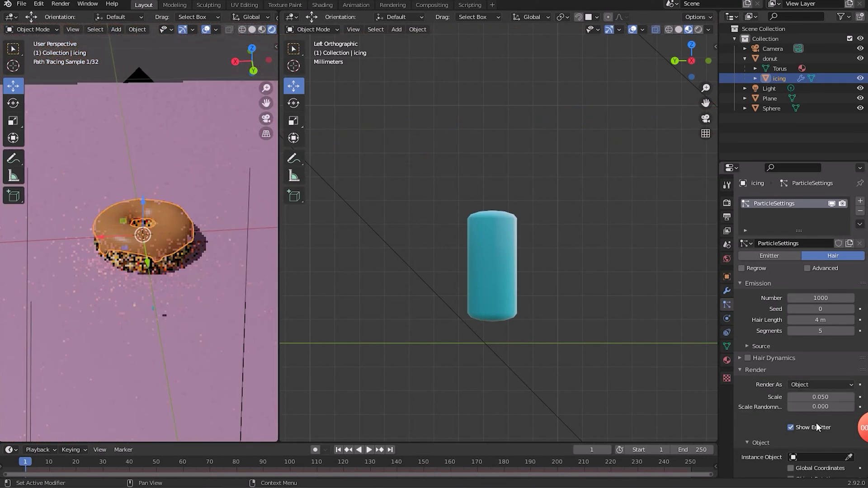
{"action": "left_click", "coordinate": [851, 458]}
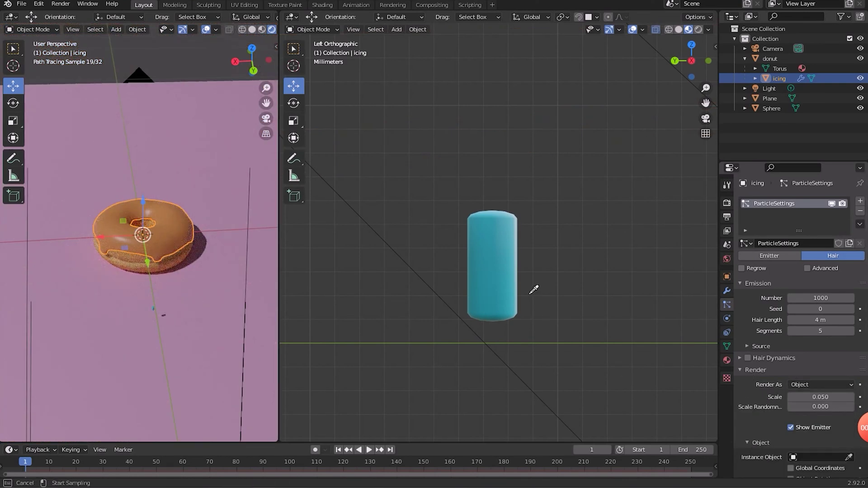
{"action": "left_click", "coordinate": [506, 270]}
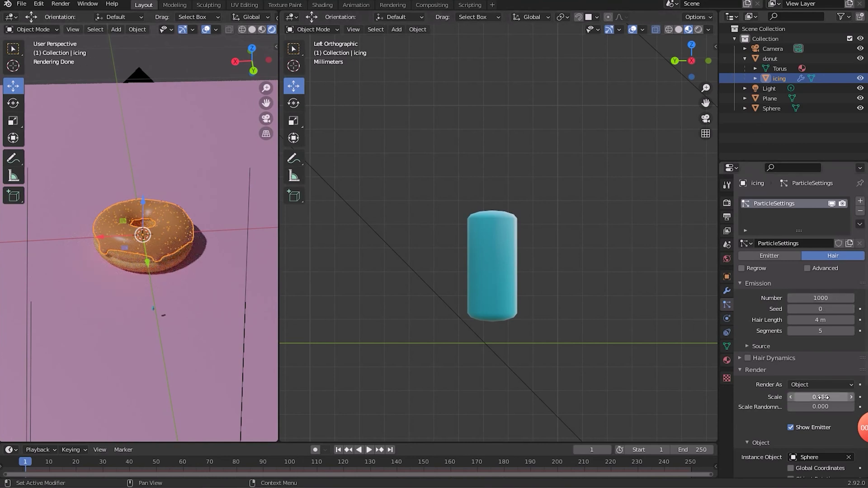
{"action": "left_click_drag", "start_coordinate": [820, 397], "coordinate": [833, 397]}
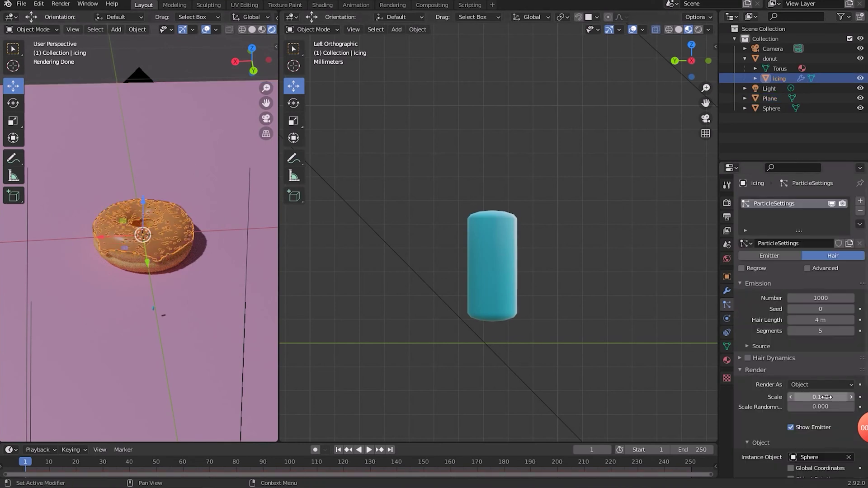
- Enable advanced particle rotation with orientation axis Normal, phase randomization 2.000 and rotation randomization of about 0.107
{"action": "left_click", "coordinate": [808, 268]}
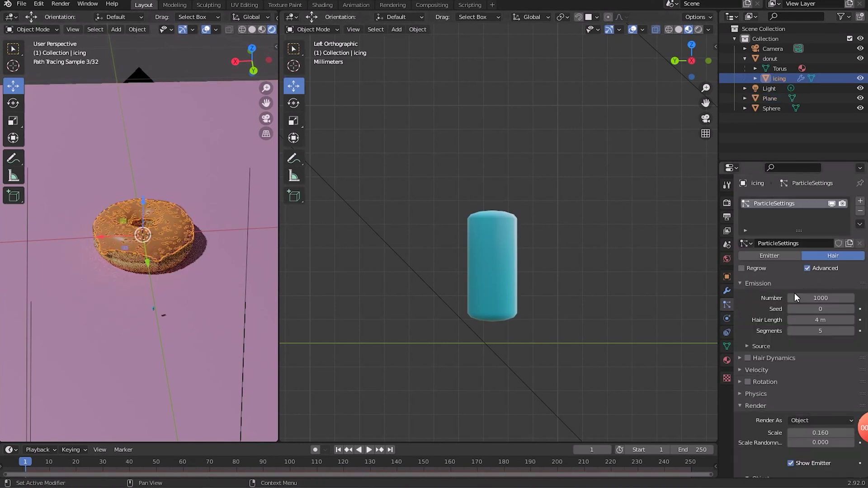
{"action": "left_click", "coordinate": [742, 405]}
{"action": "scroll", "coordinate": [773, 422], "scroll_direction": "down", "scroll_amount": 3}
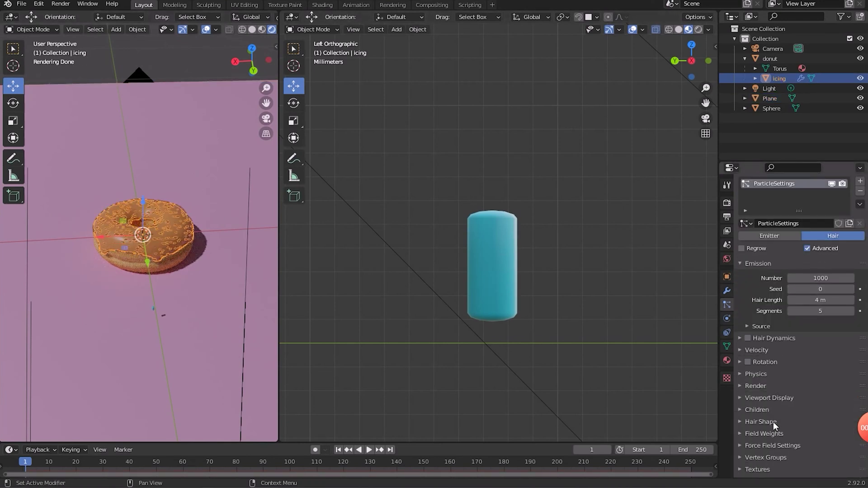
{"action": "left_click", "coordinate": [747, 354]}
{"action": "left_click", "coordinate": [740, 353]}
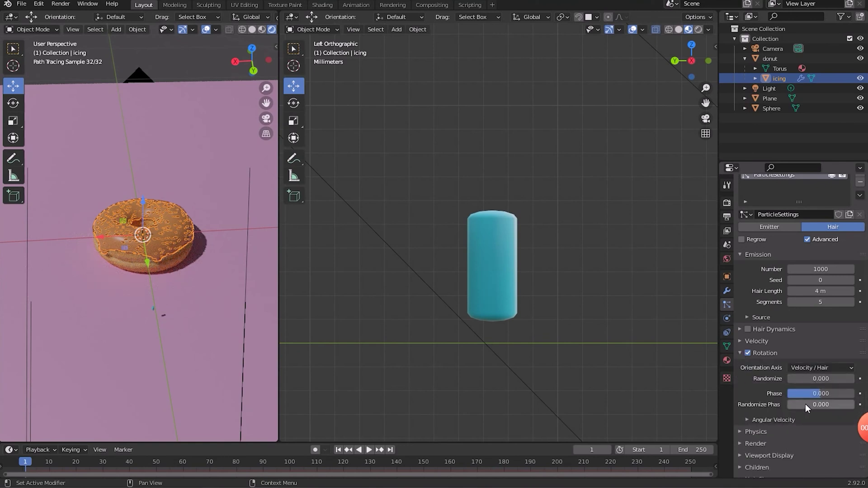
{"action": "left_click_drag", "start_coordinate": [805, 404], "coordinate": [846, 404]}
{"action": "left_click", "coordinate": [807, 367]}
{"action": "left_click", "coordinate": [816, 345]}
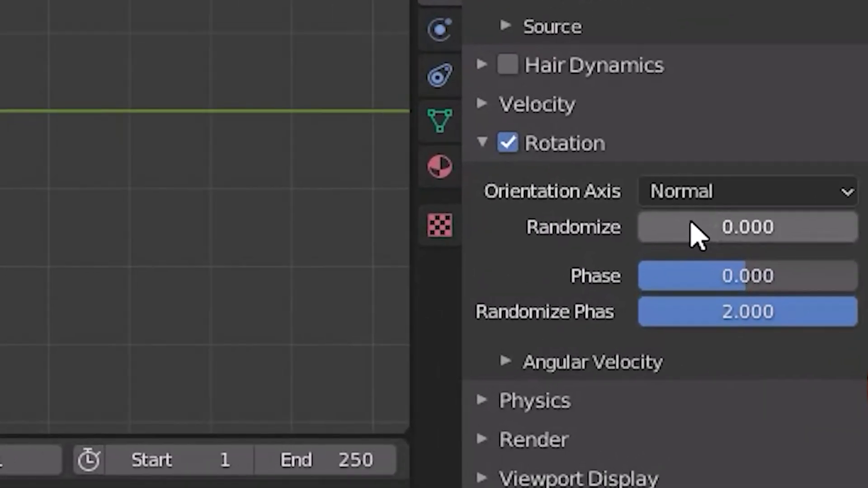
{"action": "left_click_drag", "start_coordinate": [692, 224], "coordinate": [714, 224]}
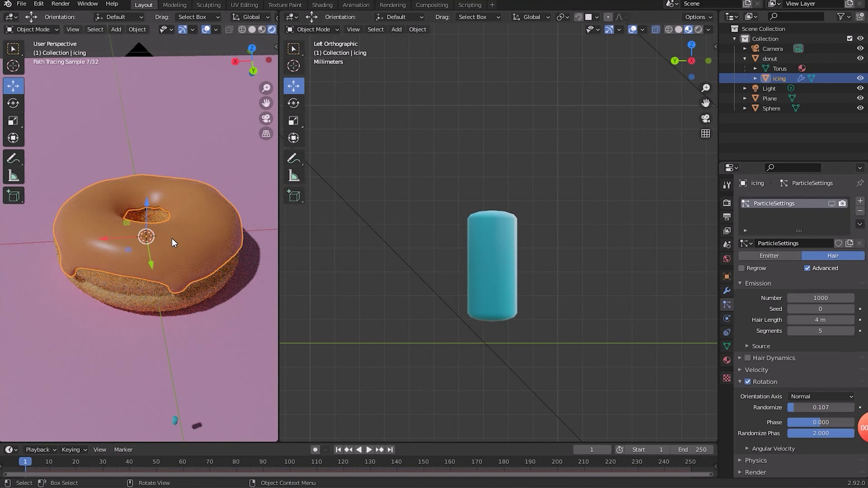
- Weight paint the icing's upper ring at full weight, leaving the hole and outer drips unpainted, and show its particles in the viewport
{"action": "left_click", "coordinate": [252, 29]}
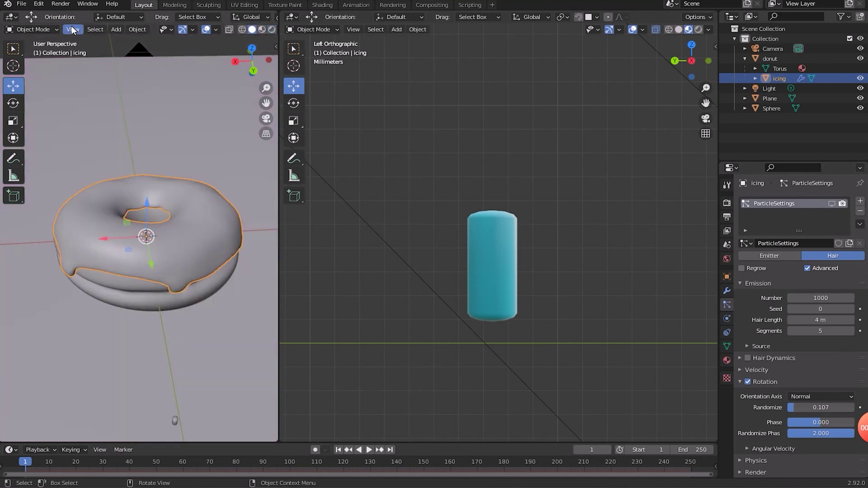
{"action": "left_click", "coordinate": [33, 30]}
{"action": "left_click", "coordinate": [36, 85]}
{"action": "key", "text": "KP_7"}
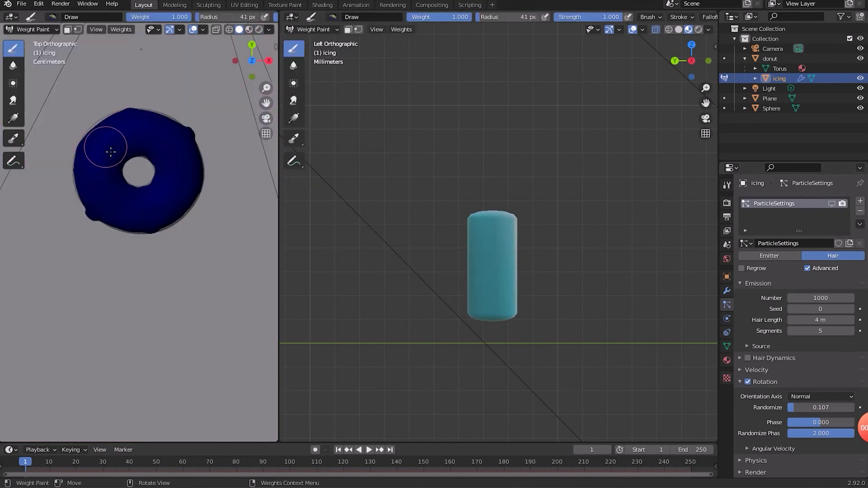
{"action": "left_click_drag", "start_coordinate": [114, 151], "coordinate": [97, 138]}
{"action": "middle_click_drag", "start_coordinate": [97, 138], "coordinate": [165, 239]}
{"action": "left_click_drag", "start_coordinate": [165, 239], "coordinate": [209, 217]}
{"action": "middle_click_drag", "start_coordinate": [209, 217], "coordinate": [181, 217]}
{"action": "left_click", "coordinate": [832, 203]}
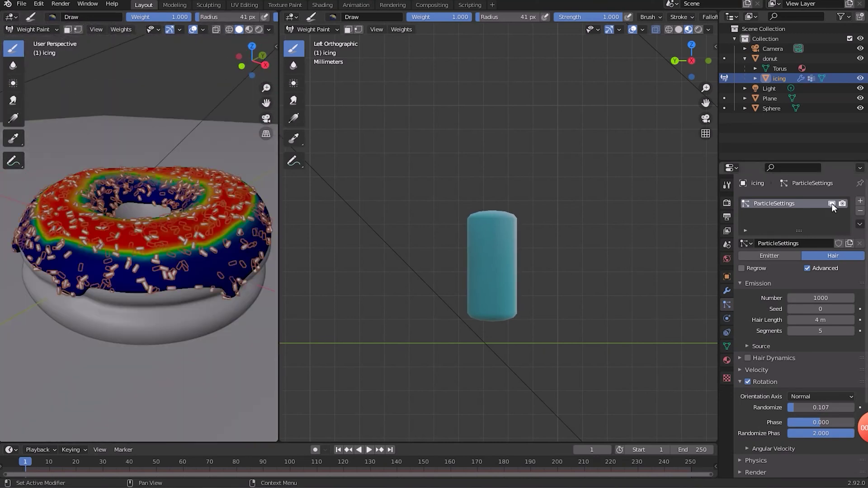
- Limit the icing particles' density to the vertex group Group and reduce the emission number
{"action": "left_click", "coordinate": [740, 460]}
{"action": "scroll", "coordinate": [742, 452], "scroll_direction": "down", "scroll_amount": 10}
{"action": "left_click", "coordinate": [743, 446]}
{"action": "scroll", "coordinate": [778, 446], "scroll_direction": "down", "scroll_amount": 4}
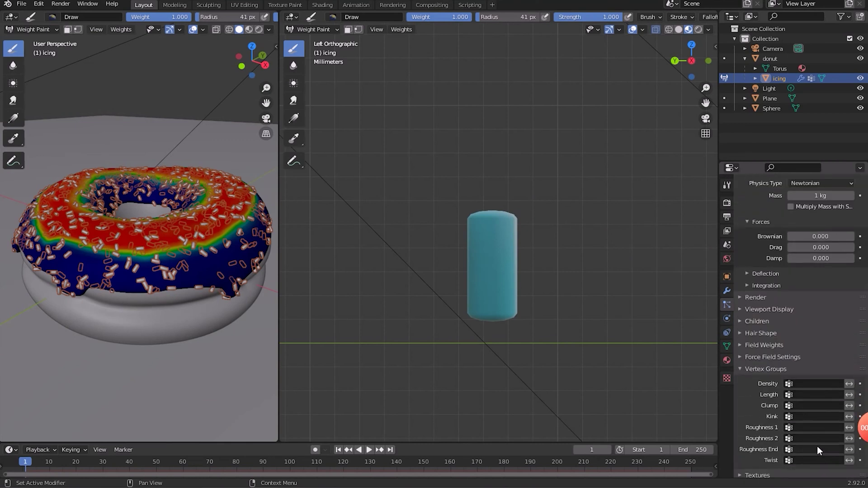
{"action": "left_click", "coordinate": [814, 383]}
{"action": "left_click", "coordinate": [774, 282]}
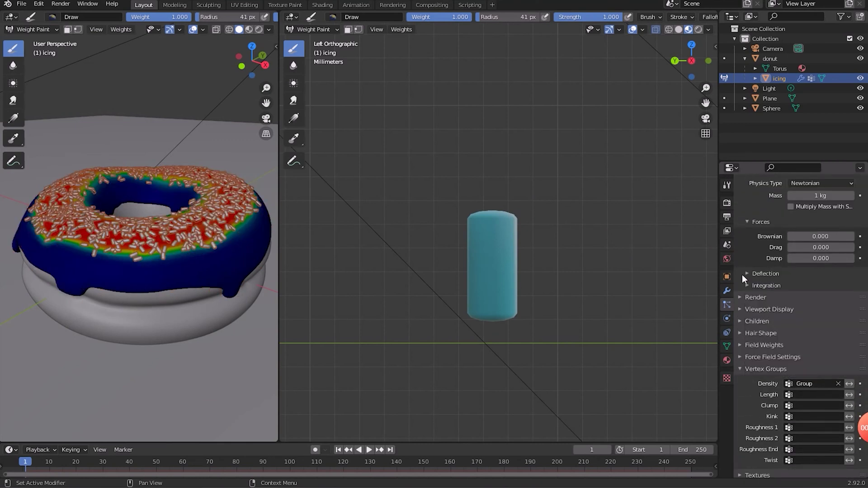
{"action": "scroll", "coordinate": [847, 285], "scroll_direction": "up", "scroll_amount": 15}
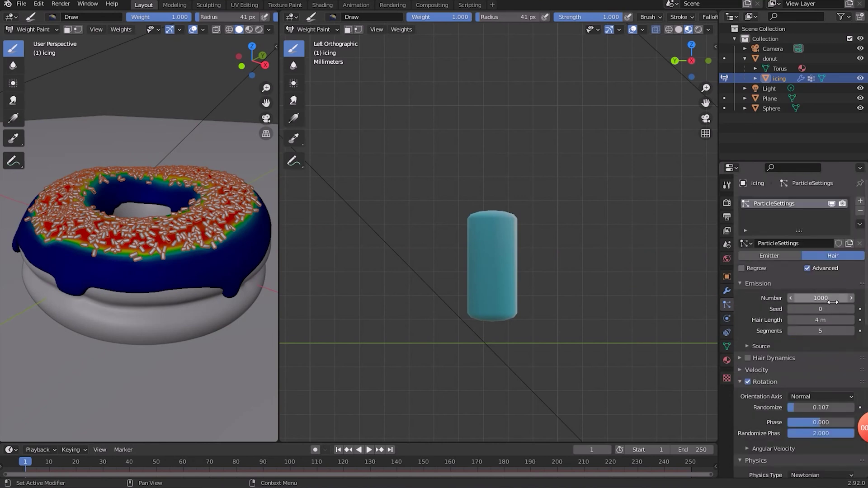
{"action": "left_click_drag", "start_coordinate": [833, 302], "coordinate": [789, 308]}
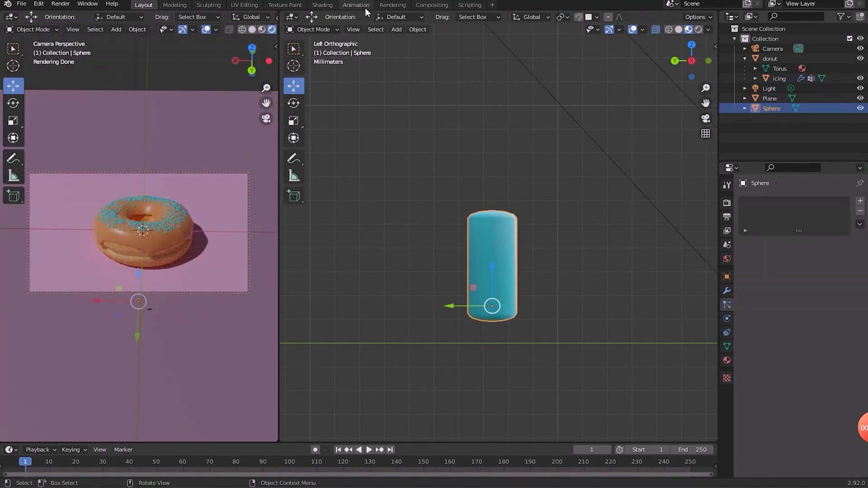
- Add an Object Info node to the sprinkle's material in the Shading workspace
{"action": "left_click", "coordinate": [323, 5]}
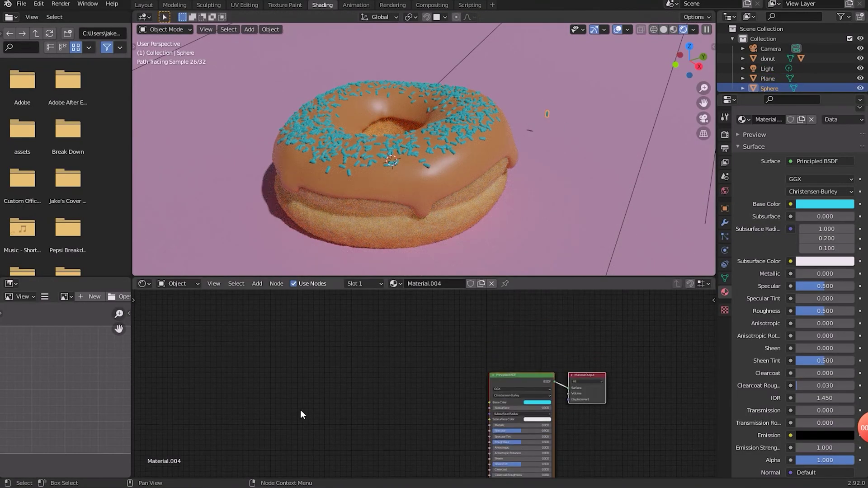
{"action": "key", "text": "shift+a"}
{"action": "left_click", "coordinate": [279, 372]}
{"action": "type", "text": "ob"}
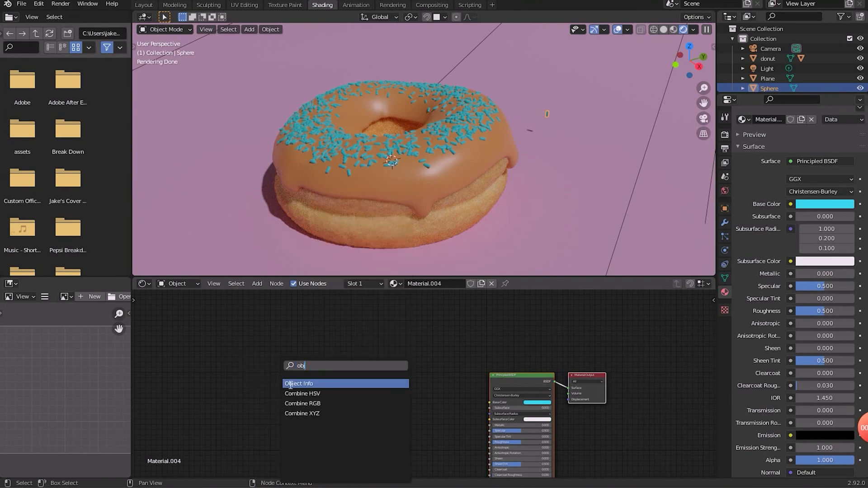
{"action": "left_click", "coordinate": [291, 385]}
{"action": "left_click", "coordinate": [313, 387]}
- Add a ColorRamp node, feeding Object Info's Random output into its Fac and its Color into the Principled BSDF's Base Color
{"action": "key", "text": "shift+a"}
{"action": "left_click", "coordinate": [389, 411]}
{"action": "type", "text": "co"}
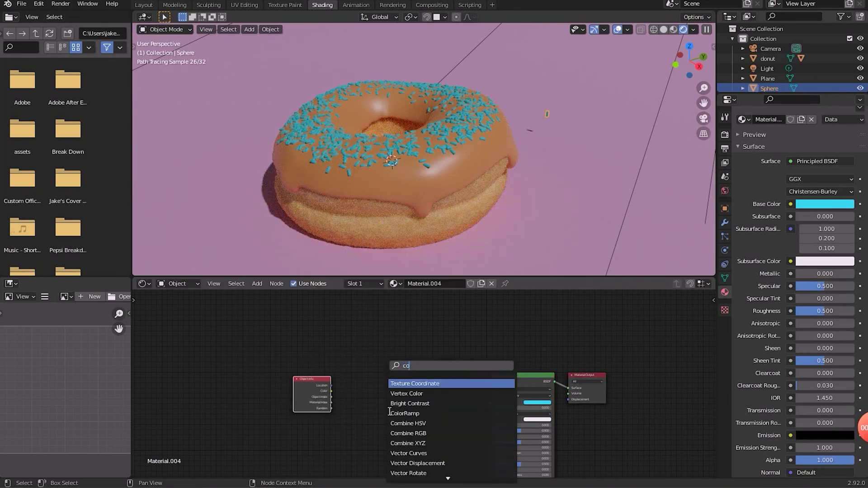
{"action": "type", "text": "l"}
{"action": "left_click", "coordinate": [434, 394]}
{"action": "left_click", "coordinate": [425, 342]}
{"action": "left_click_drag", "start_coordinate": [331, 409], "coordinate": [381, 406]}
{"action": "left_click_drag", "start_coordinate": [446, 364], "coordinate": [430, 324]}
- Color the ramp's first stop light blue and add a red and a yellow stop after it
{"action": "left_click", "coordinate": [393, 399]}
{"action": "left_click", "coordinate": [409, 326]}
{"action": "left_click", "coordinate": [386, 378]}
{"action": "left_click_drag", "start_coordinate": [413, 385], "coordinate": [397, 385]}
{"action": "left_click", "coordinate": [399, 399]}
{"action": "left_click", "coordinate": [407, 361]}
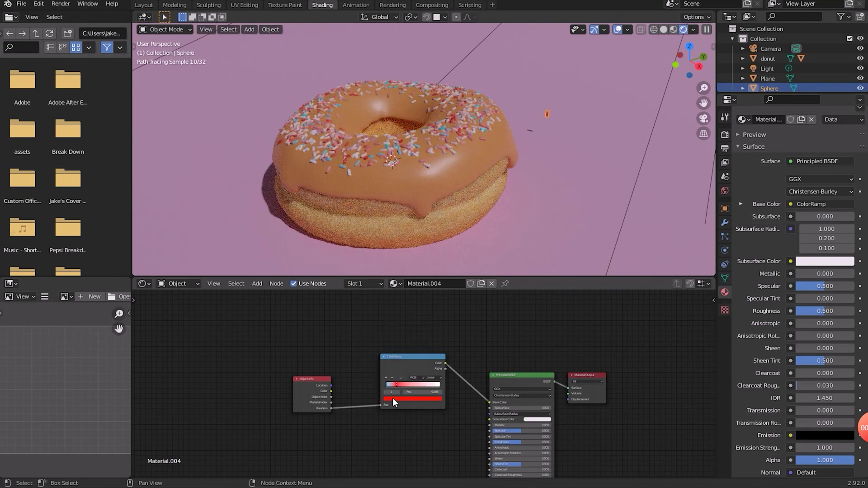
{"action": "left_click", "coordinate": [409, 398]}
{"action": "left_click", "coordinate": [388, 351]}
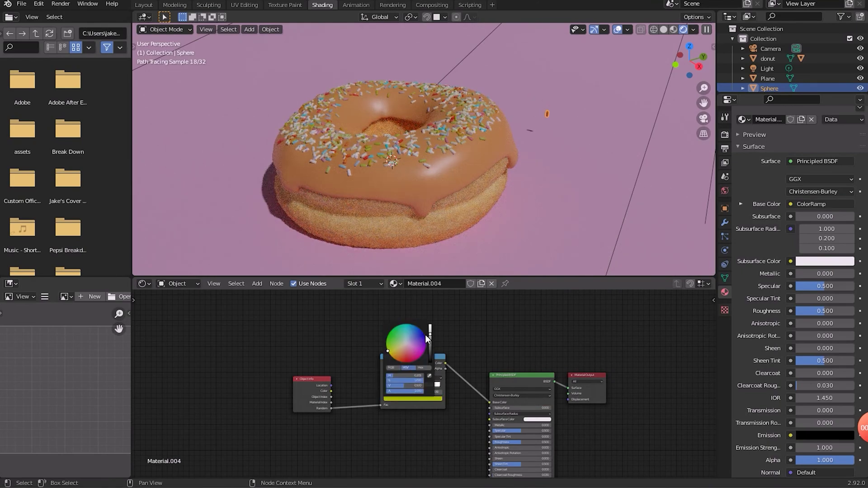
- Add an orange stop at about 0.526 and a purple stop at about 0.691 to the color ramp
{"action": "scroll", "coordinate": [398, 382], "scroll_direction": "up", "scroll_amount": 3}
{"action": "left_click", "coordinate": [408, 388], "text": "ctrl"}
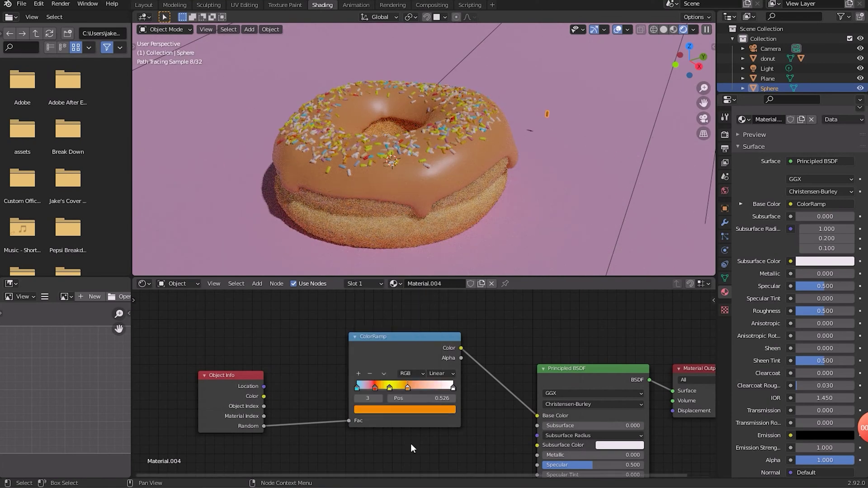
{"action": "left_click", "coordinate": [424, 387], "text": "ctrl"}
{"action": "left_click", "coordinate": [411, 409]}
{"action": "left_click", "coordinate": [433, 305]}
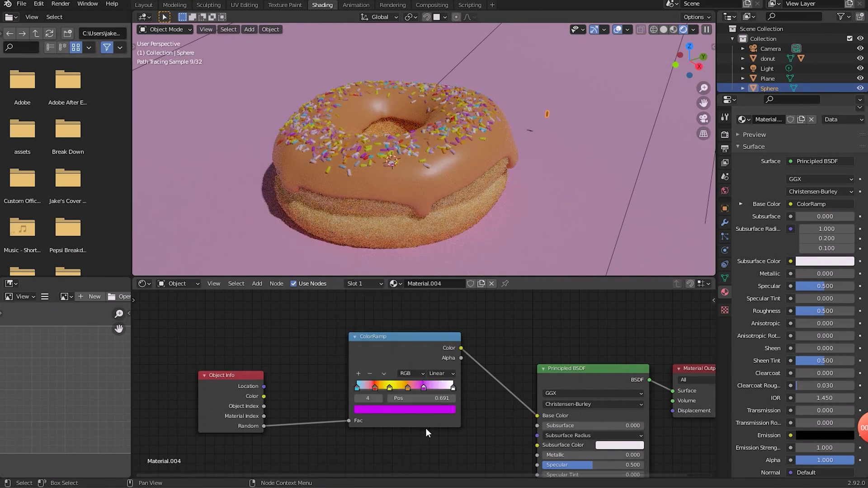
- Switch the color ramp to Constant interpolation with its white stop at 0.791, and set the sprinkle material's roughness to about 0.877
{"action": "left_click", "coordinate": [447, 373]}
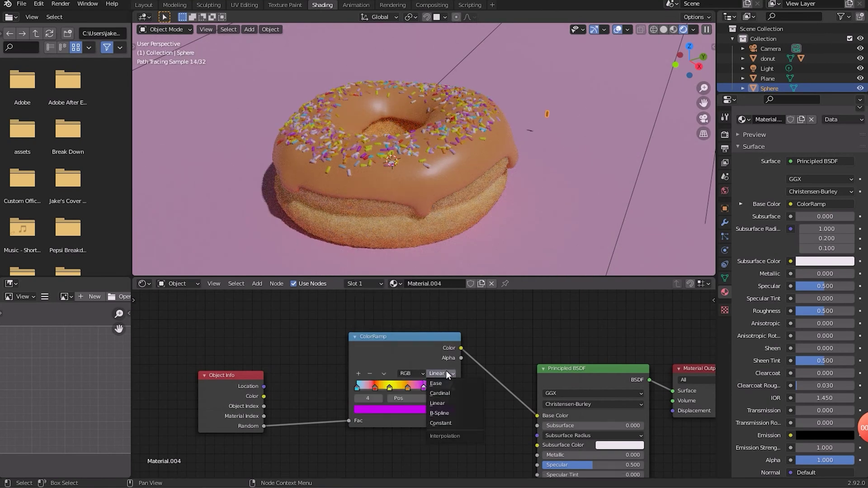
{"action": "left_click", "coordinate": [437, 422]}
{"action": "mouse_move", "coordinate": [424, 387]}
{"action": "left_mouse_down"}
{"action": "mouse_move", "coordinate": [370, 387]}
{"action": "mouse_move", "coordinate": [421, 388]}
{"action": "left_mouse_up"}
{"action": "left_click_drag", "start_coordinate": [826, 310], "coordinate": [848, 311]}
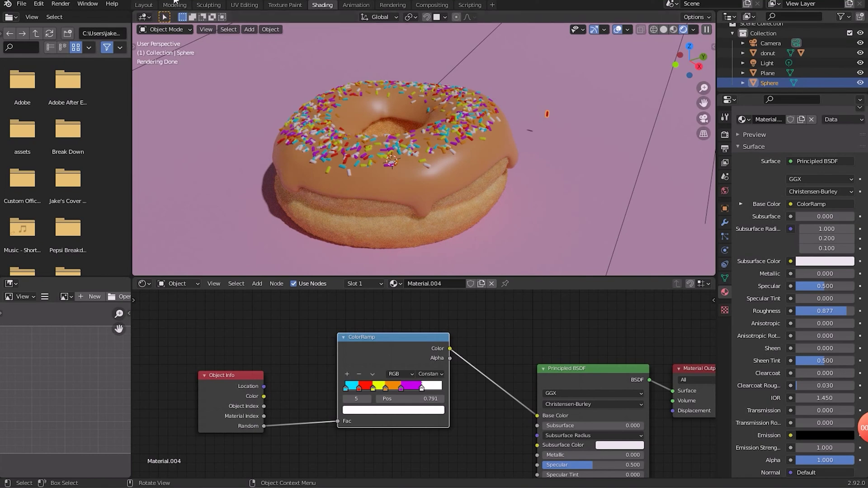
- Rename the sprinkle object Sphere as "short ice" in the Layout workspace
{"action": "left_click", "coordinate": [146, 5]}
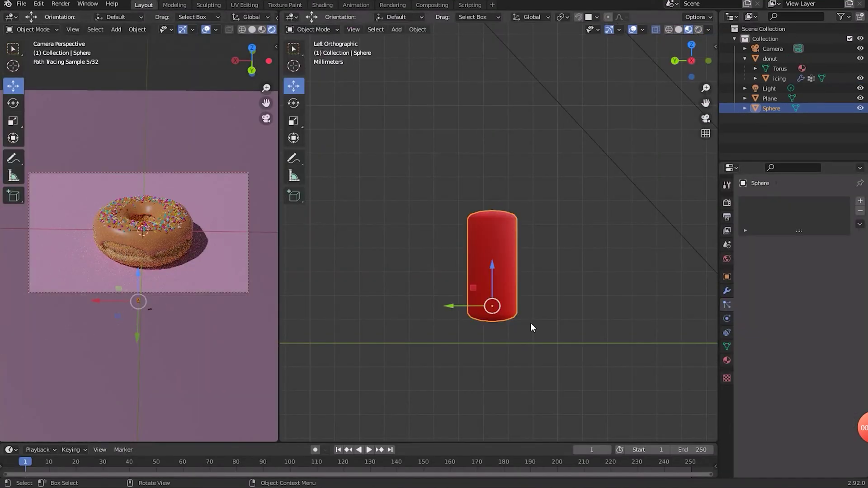
{"action": "double_click", "coordinate": [777, 107]}
{"action": "type", "text": "short"}
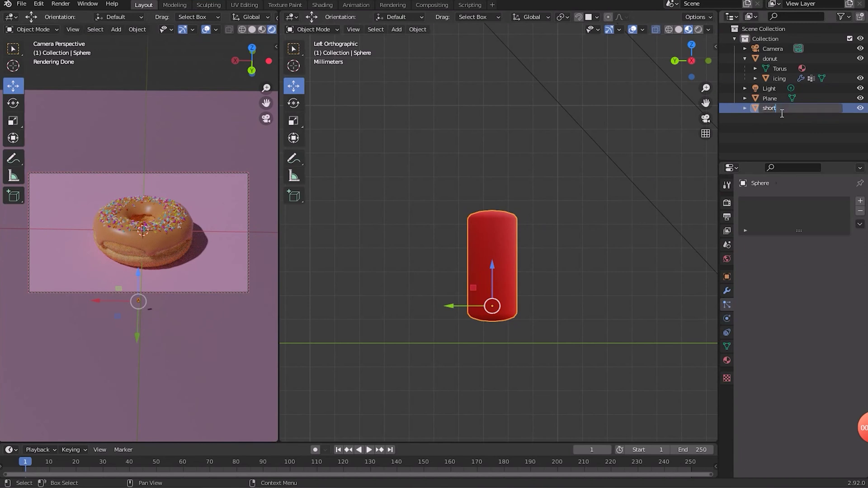
{"action": "type", "text": " ice"}
{"action": "key", "text": "Return"}
- Duplicate the short sprinkle, place the copy beside it and rename it "med ice"
{"action": "key", "text": "shift+d"}
{"action": "left_click", "coordinate": [571, 260]}
{"action": "double_click", "coordinate": [774, 118]}
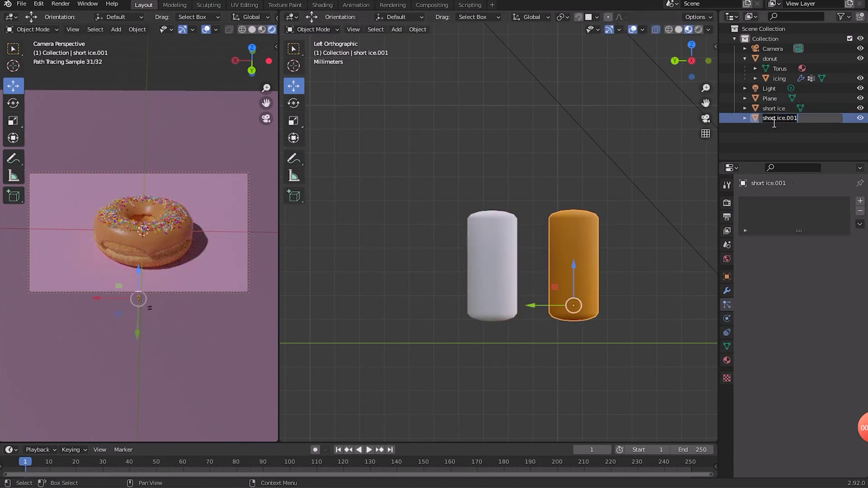
{"action": "type", "text": "med ice"}
{"action": "key", "text": "Return"}
- Lengthen the med ice sprinkle by raising its upper end vertices about 0.0024 m along Z
{"action": "key", "text": "Tab"}
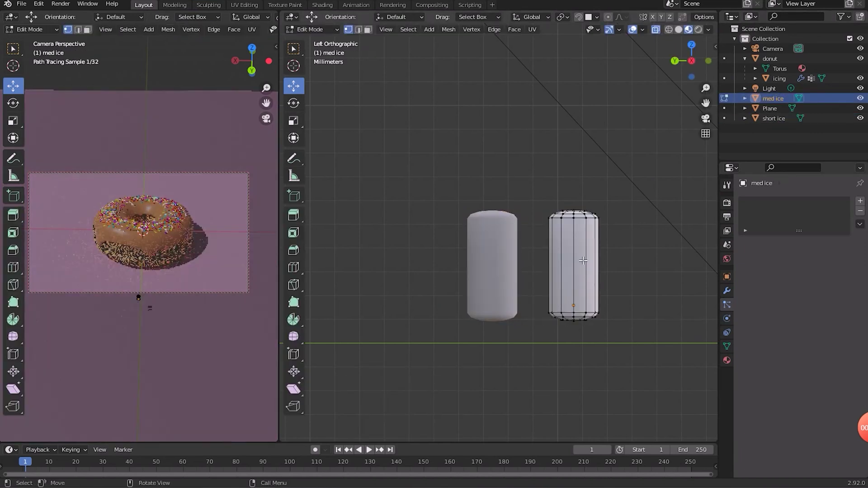
{"action": "left_click_drag", "start_coordinate": [620, 192], "coordinate": [525, 240]}
{"action": "left_click_drag", "start_coordinate": [574, 182], "coordinate": [580, 118]}
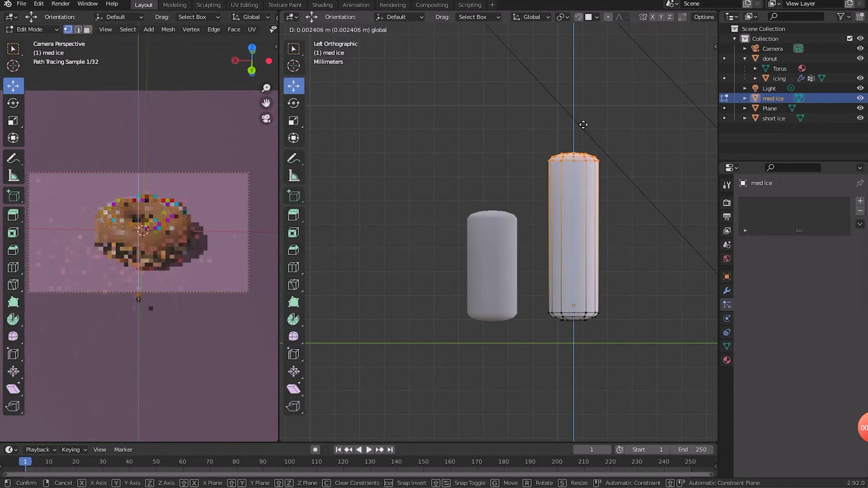
{"action": "left_click", "coordinate": [592, 199]}
{"action": "key", "text": "Tab"}
- Move the short ice and med ice sprinkles into a new collection named "sprinkle"
{"action": "left_click", "coordinate": [481, 270], "text": "shift"}
{"action": "key", "text": "m"}
{"action": "left_click", "coordinate": [607, 269]}
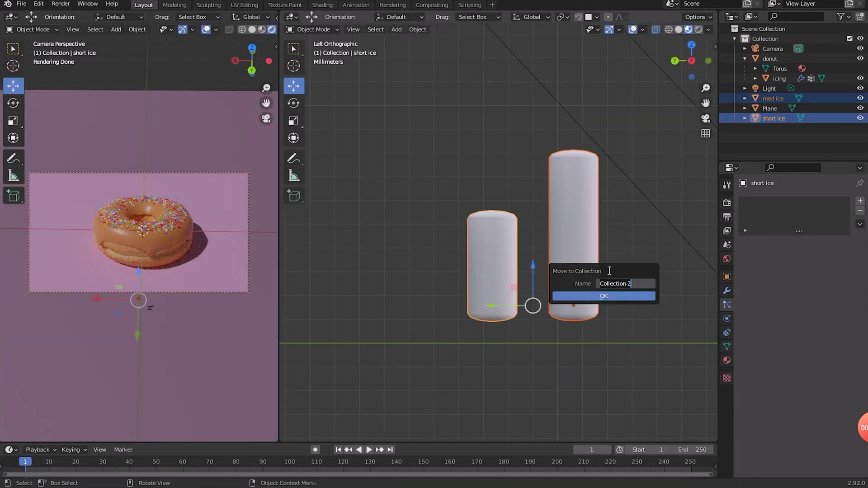
{"action": "type", "text": "icrinkle"}
{"action": "key", "text": "Return"}
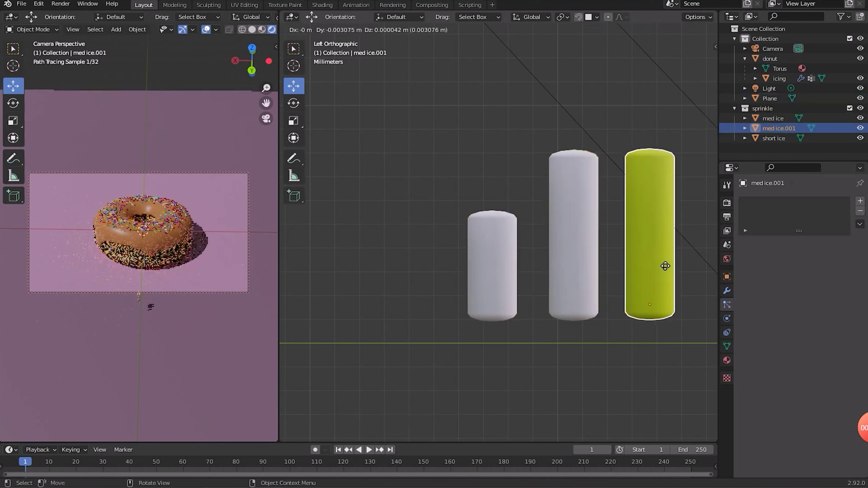
- Add two loop cuts to the duplicated medium sprinkle and shift them sideways along Y to bend it
{"action": "key", "text": "ctrl+KP_3"}
{"action": "key", "text": "ctrl+r"}
{"action": "scroll", "coordinate": [442, 246], "scroll_direction": "up", "scroll_amount": 1}
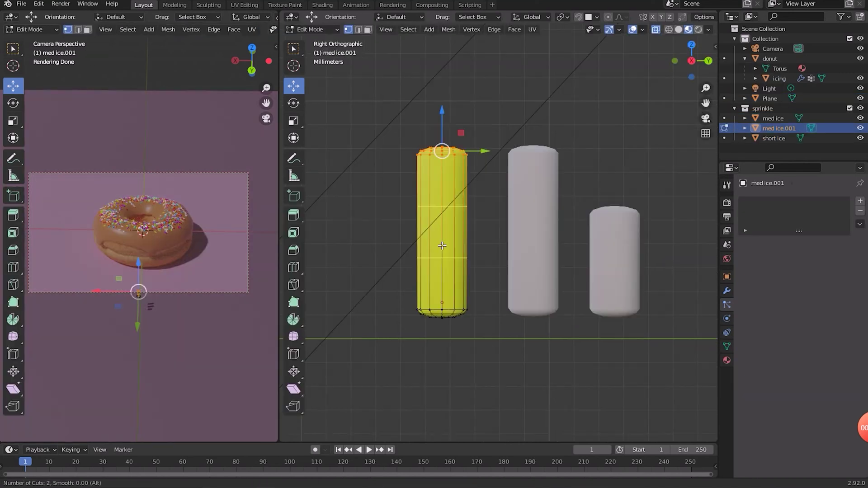
{"action": "left_click", "coordinate": [442, 246]}
{"action": "right_click", "coordinate": [443, 246]}
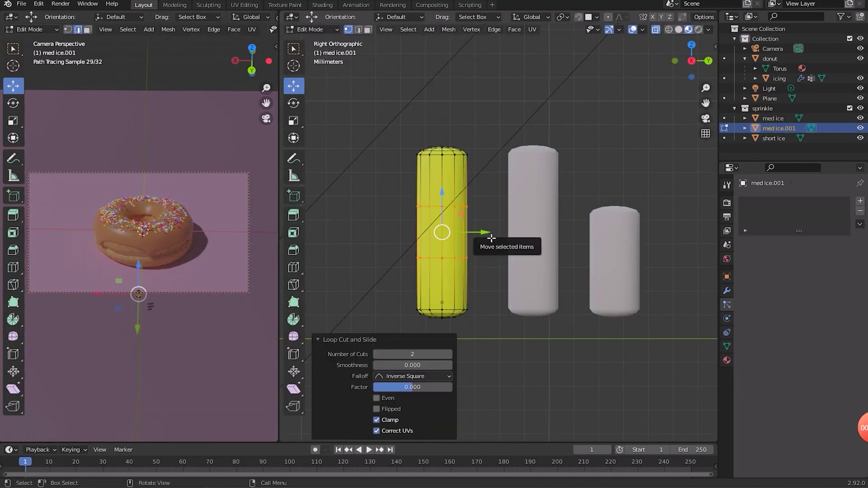
{"action": "left_click_drag", "start_coordinate": [491, 239], "coordinate": [477, 239]}
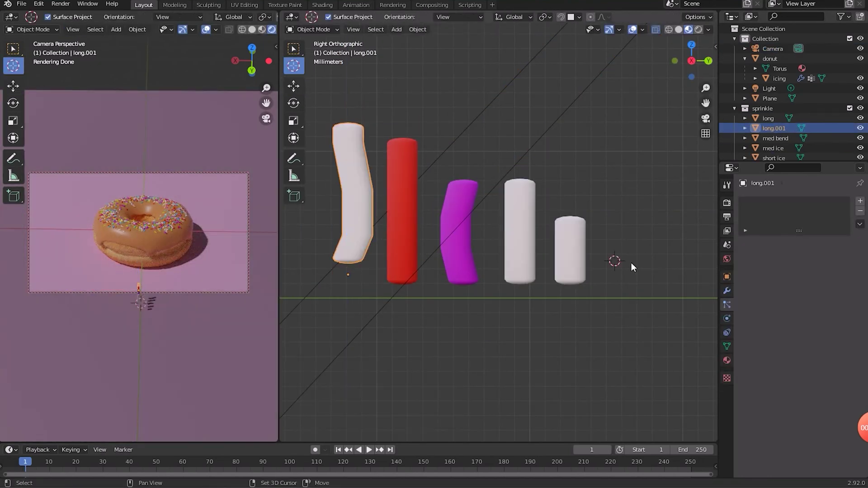
- Add a UV sphere with a radius of 0.005 m at the 3D cursor beside the short sprinkle
{"action": "key", "text": "shift+a"}
{"action": "mouse_move", "coordinate": [632, 262]}
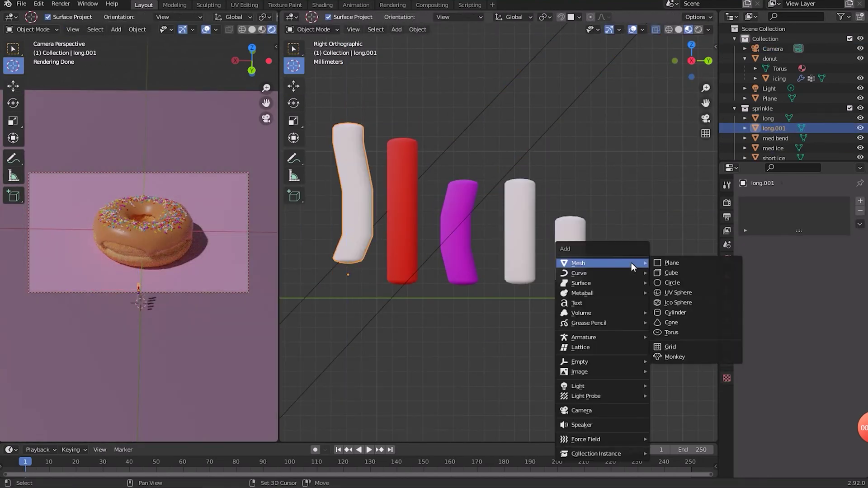
{"action": "left_click", "coordinate": [693, 293]}
{"action": "left_click", "coordinate": [399, 348]}
{"action": "left_click", "coordinate": [400, 351]}
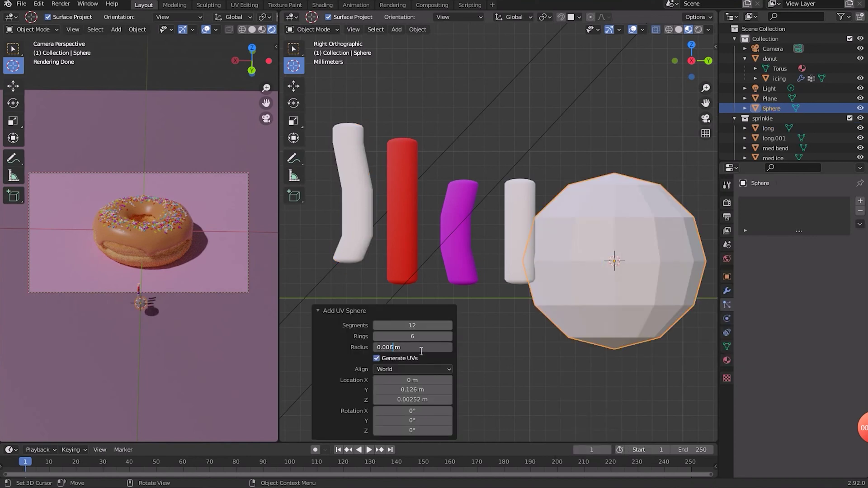
{"action": "key", "text": "BackSpace"}
{"action": "type", "text": "5"}
{"action": "key", "text": "Return"}
- Move the sphere along Y until it clears the short sprinkle, and shade it smooth
{"action": "left_click", "coordinate": [294, 86]}
{"action": "left_click_drag", "start_coordinate": [659, 261], "coordinate": [711, 264]}
{"action": "right_click", "coordinate": [694, 270]}
{"action": "left_click", "coordinate": [694, 271]}
- Give the sphere a new light blue material with lower roughness and move it into the sprinkle collection
{"action": "left_click", "coordinate": [727, 361]}
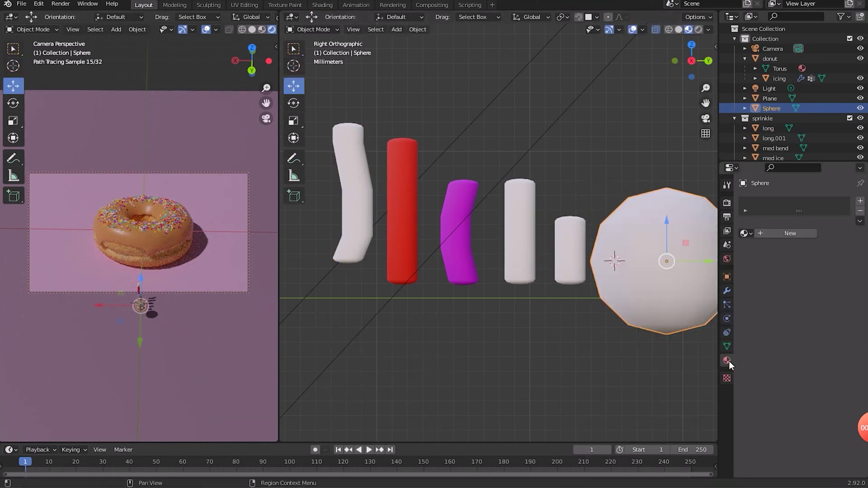
{"action": "left_click", "coordinate": [810, 230]}
{"action": "left_click", "coordinate": [816, 318]}
{"action": "left_click", "coordinate": [813, 178]}
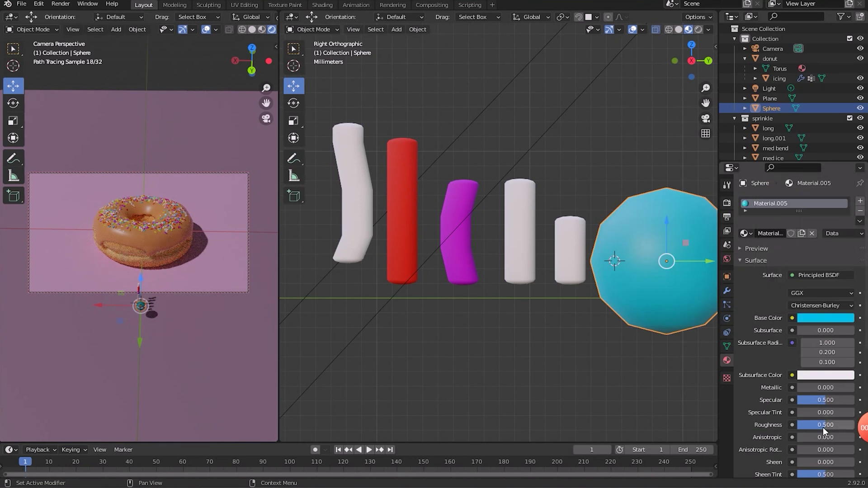
{"action": "left_click_drag", "start_coordinate": [824, 428], "coordinate": [809, 427]}
{"action": "left_click_drag", "start_coordinate": [770, 109], "coordinate": [762, 128]}
- Set the icing's particles to render as a collection, with sprinkle as the instance collection
{"action": "scroll", "coordinate": [784, 345], "scroll_direction": "down", "scroll_amount": 8}
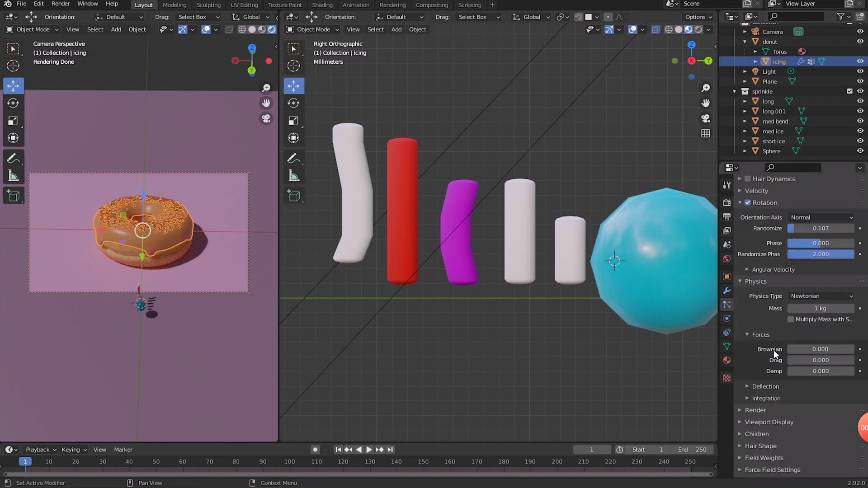
{"action": "scroll", "coordinate": [773, 351], "scroll_direction": "down", "scroll_amount": 5}
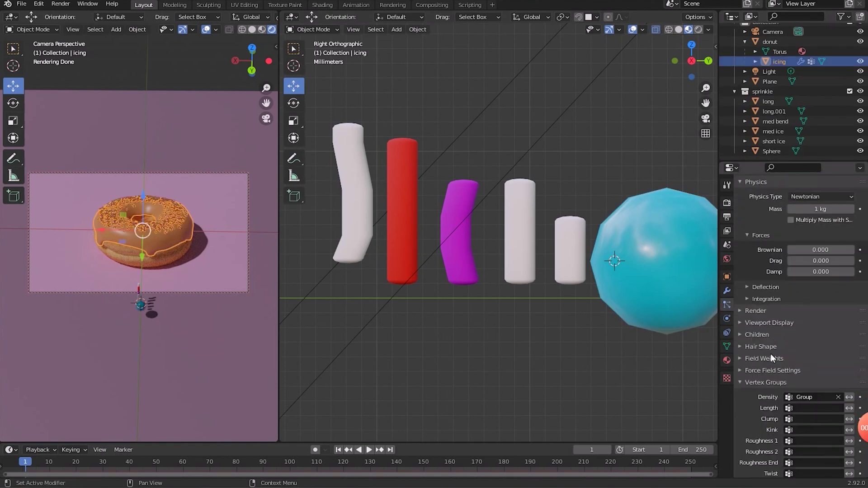
{"action": "left_click", "coordinate": [743, 313]}
{"action": "scroll", "coordinate": [765, 306], "scroll_direction": "down", "scroll_amount": 3}
{"action": "left_click", "coordinate": [816, 265]}
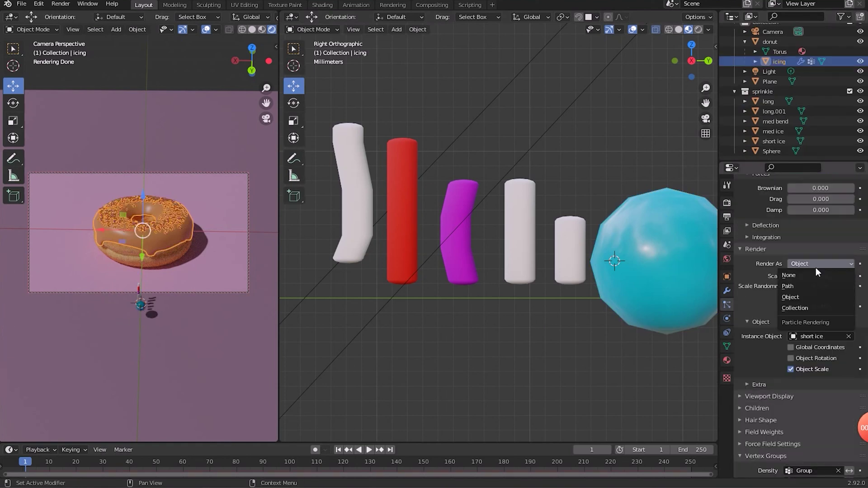
{"action": "left_click", "coordinate": [824, 306]}
{"action": "left_click", "coordinate": [822, 338]}
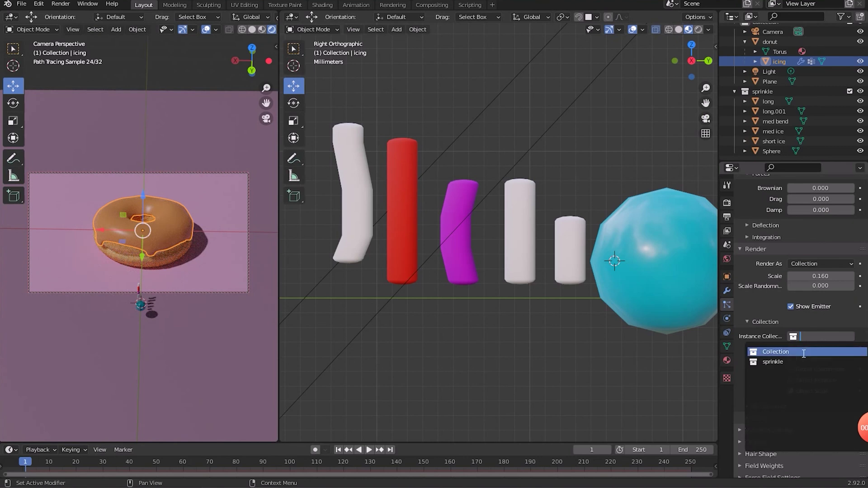
{"action": "left_click", "coordinate": [791, 362]}
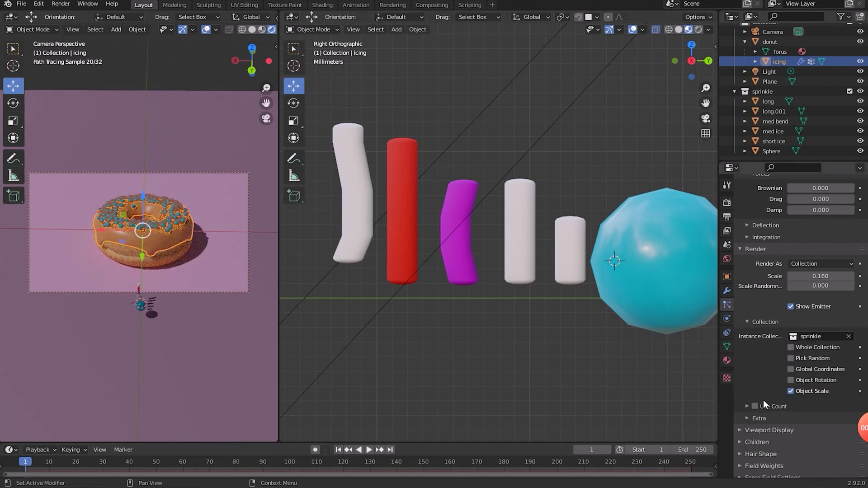
- Enable Use Count for the sprinkle instance collection and set the counts to 30 for short ice and 60 for med ice
{"action": "scroll", "coordinate": [763, 425], "scroll_direction": "down", "scroll_amount": 1}
{"action": "left_click", "coordinate": [756, 387]}
{"action": "left_click", "coordinate": [745, 387]}
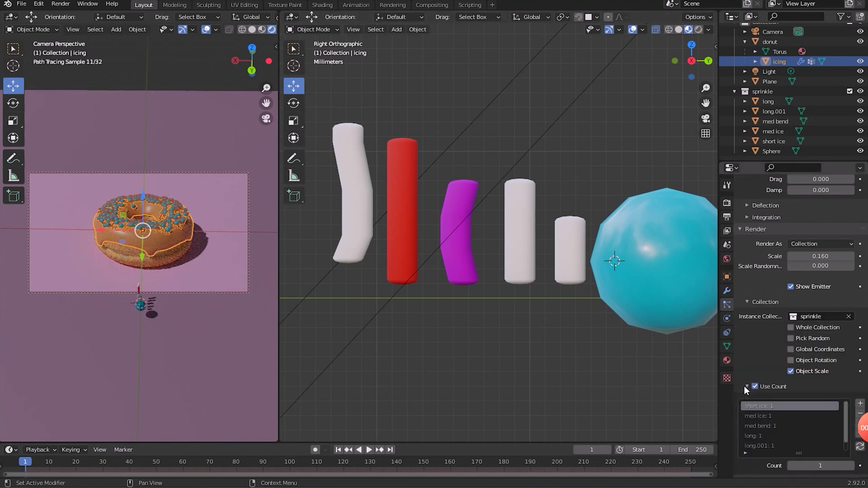
{"action": "left_click", "coordinate": [822, 467]}
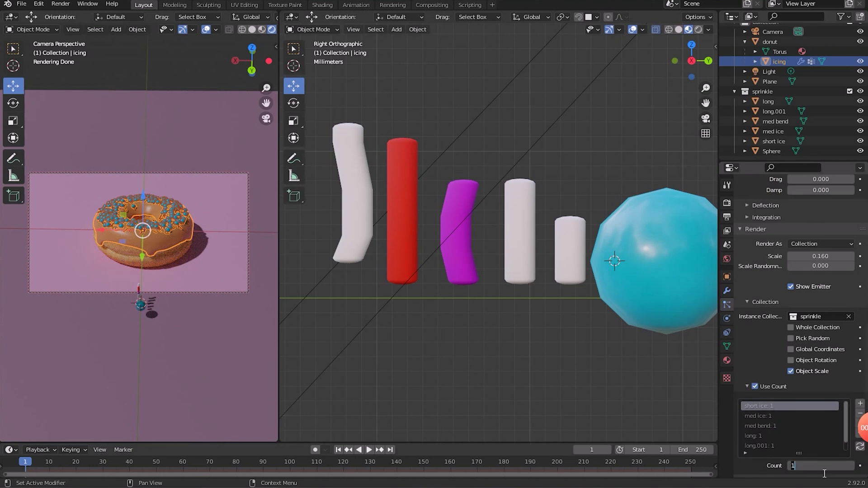
{"action": "left_click", "coordinate": [766, 416]}
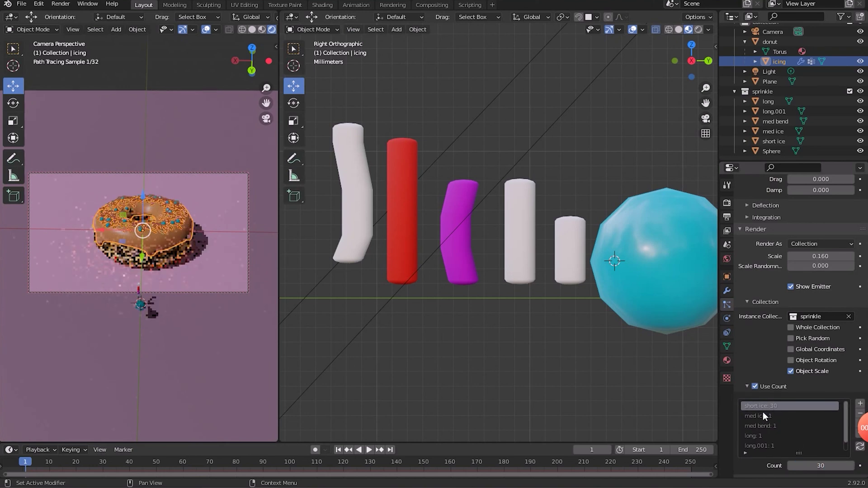
{"action": "left_click", "coordinate": [764, 416]}
{"action": "left_click", "coordinate": [825, 467]}
{"action": "type", "text": "60"}
- Set the instance counts to 60 for med bend and 30 each for long and long.001, and select the Sphere entry
{"action": "left_click", "coordinate": [770, 427]}
{"action": "left_click", "coordinate": [770, 426]}
{"action": "left_click", "coordinate": [824, 466]}
{"action": "type", "text": "60"}
{"action": "left_click", "coordinate": [769, 436]}
{"action": "left_click", "coordinate": [821, 466]}
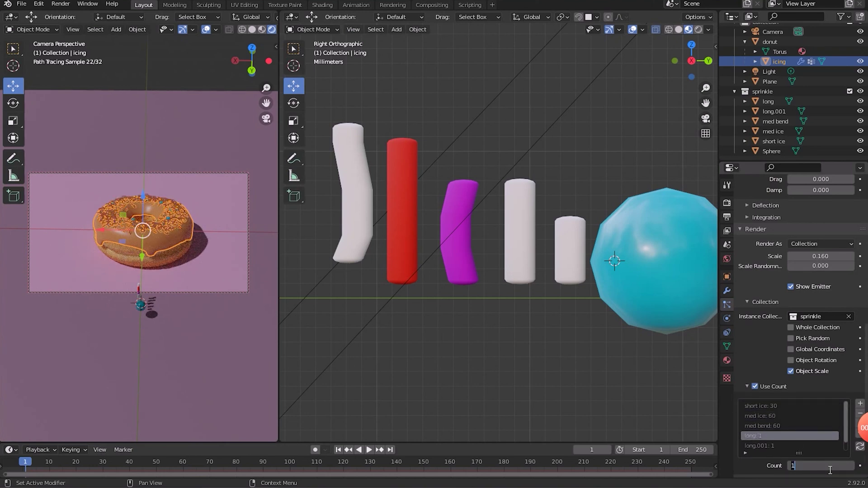
{"action": "type", "text": "30"}
{"action": "key", "text": "Return"}
{"action": "left_click", "coordinate": [774, 446]}
{"action": "left_click", "coordinate": [824, 467]}
{"action": "key", "text": "Return"}
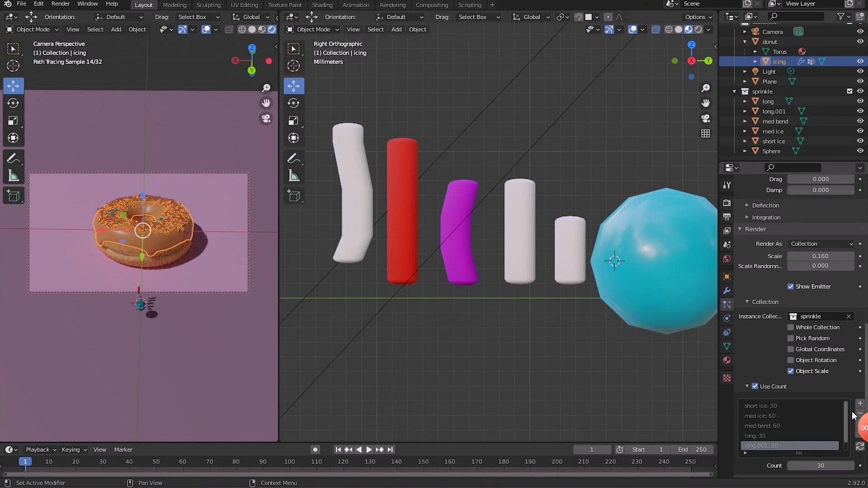
{"action": "left_click_drag", "start_coordinate": [849, 435], "coordinate": [849, 446]}
{"action": "left_click", "coordinate": [810, 446]}
- Set the render scale of the icing's sprinkle particles to 0.120
{"action": "left_click", "coordinate": [611, 402]}
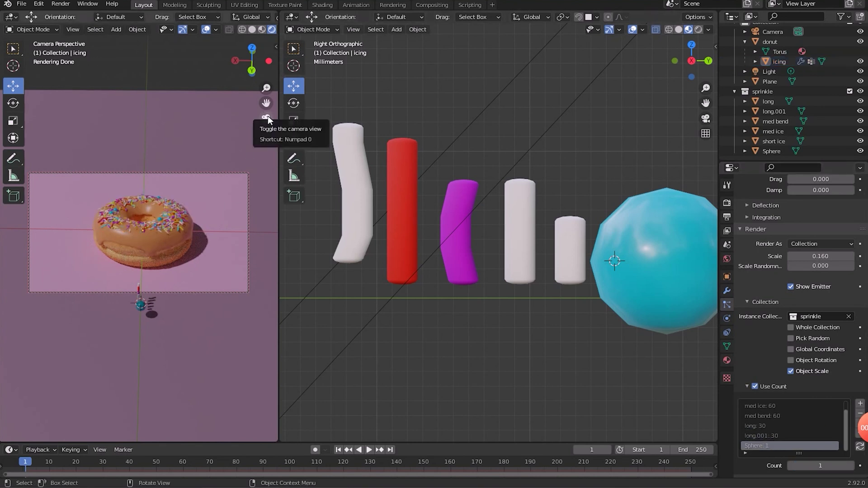
{"action": "left_click_drag", "start_coordinate": [261, 63], "coordinate": [262, 63]}
{"action": "scroll", "coordinate": [218, 158], "scroll_direction": "up", "scroll_amount": 5}
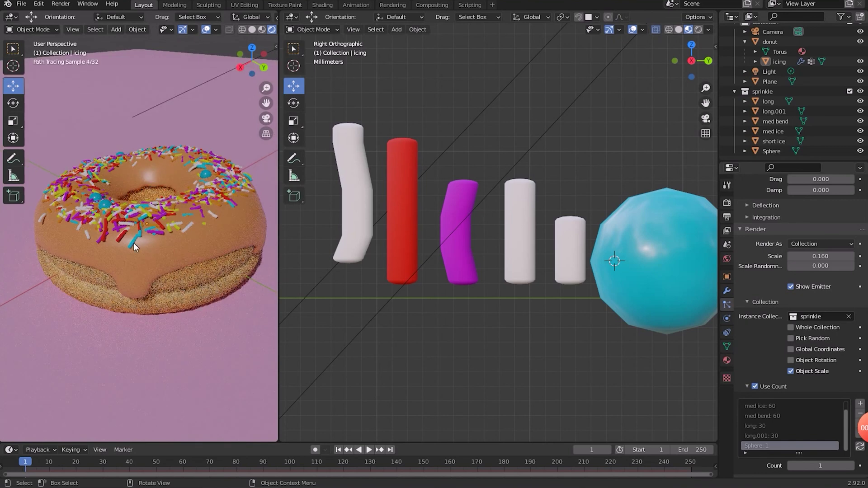
{"action": "left_click_drag", "start_coordinate": [835, 261], "coordinate": [791, 256]}
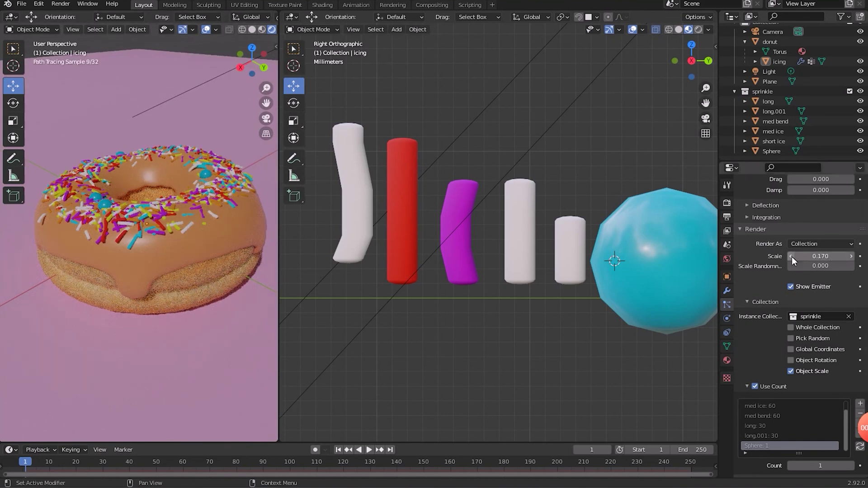
{"action": "left_click", "coordinate": [791, 256]}
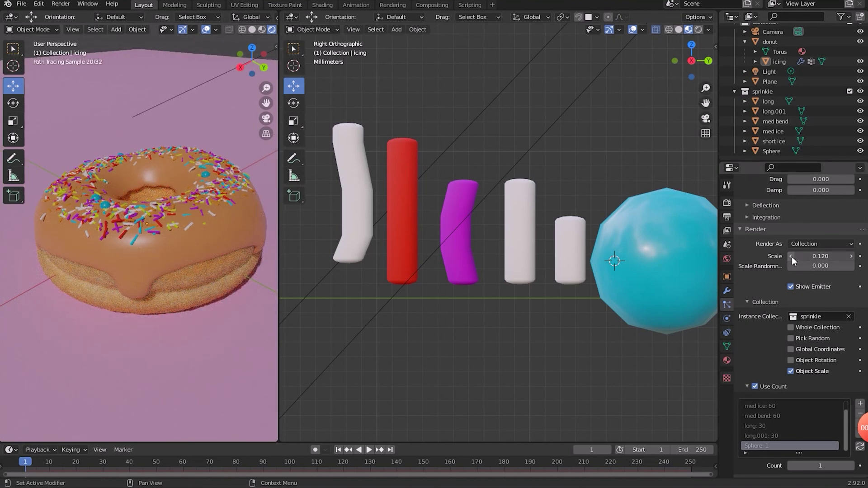
- Set the icing's particle emission number to 908 and the seed to 1
{"action": "left_click_drag", "start_coordinate": [866, 365], "coordinate": [866, 217]}
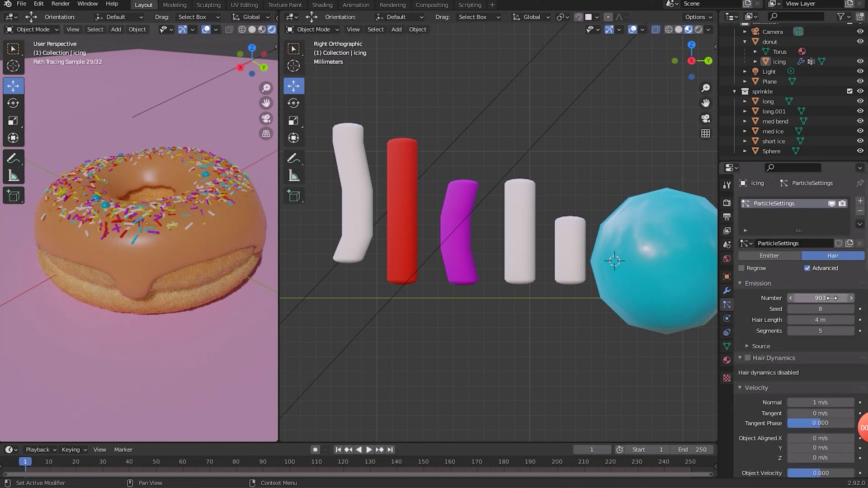
{"action": "left_click_drag", "start_coordinate": [832, 298], "coordinate": [808, 310]}
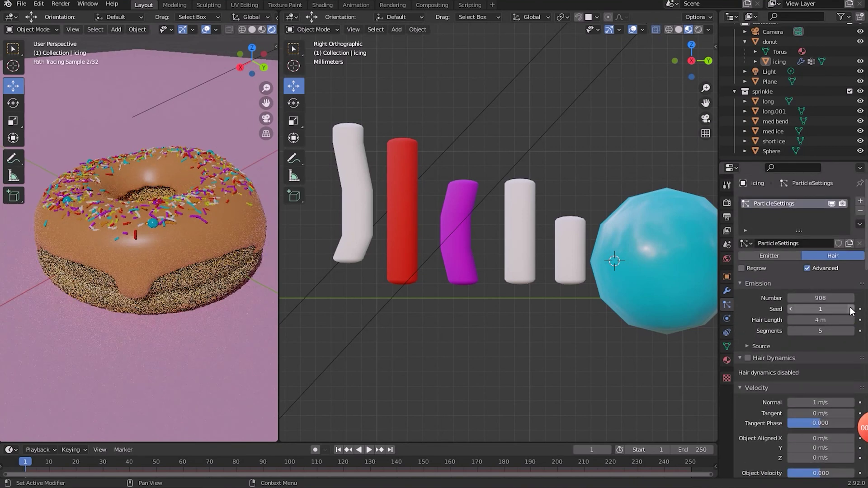
{"action": "left_click", "coordinate": [265, 119]}
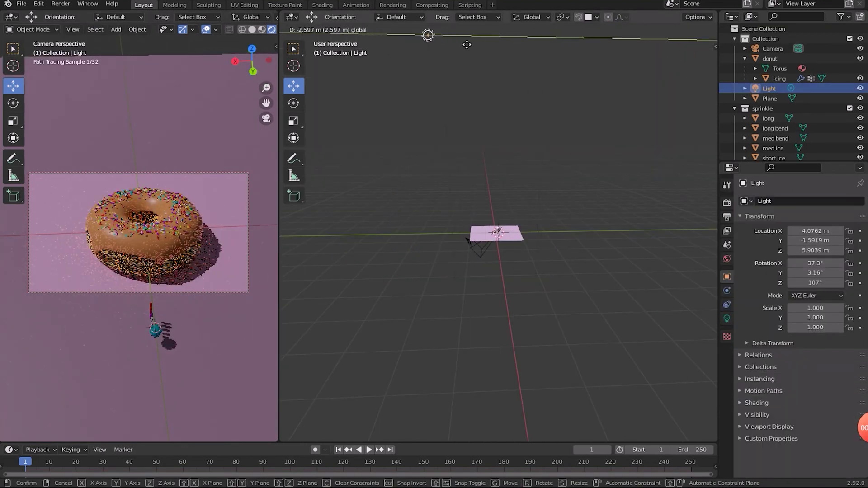
- Move the light about 0.78 m along Y and change its type to Area
{"action": "left_click", "coordinate": [623, 67]}
{"action": "left_click", "coordinate": [727, 319]}
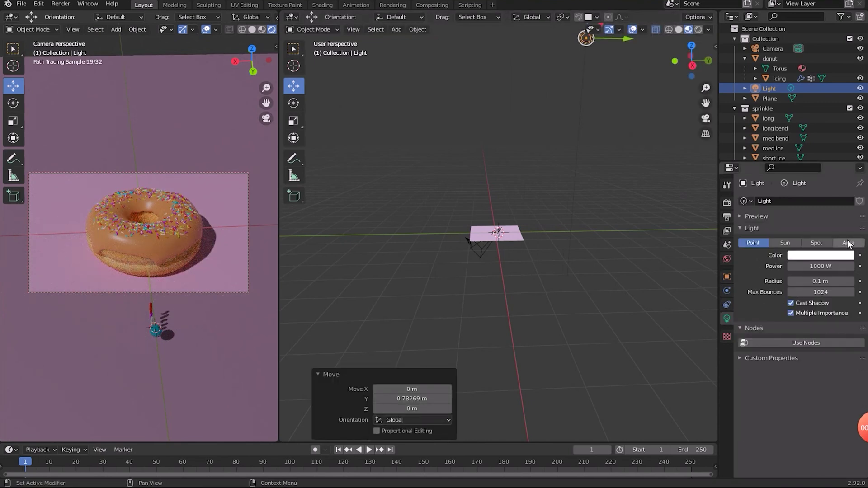
{"action": "left_click", "coordinate": [848, 243]}
- Move the area light about 3.3 m along the global Y axis to reposition the donut's shadow
{"action": "key", "text": "g"}
{"action": "key", "text": "y"}
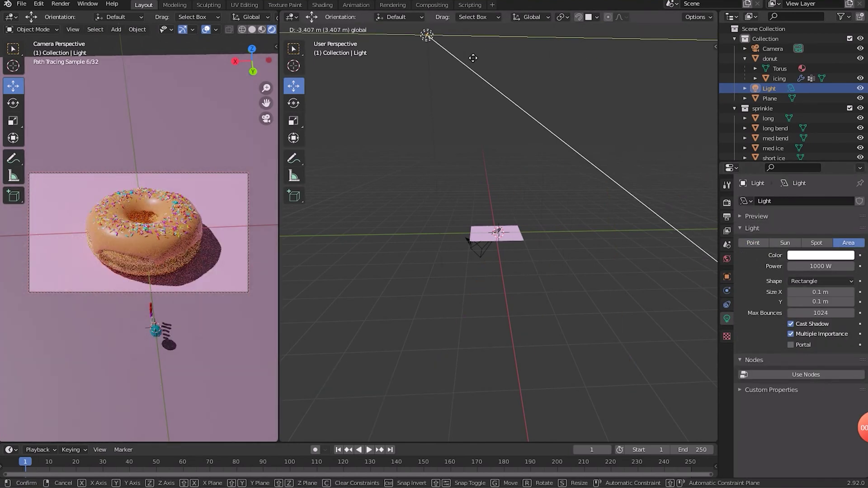
{"action": "left_click_drag", "start_coordinate": [474, 58], "coordinate": [473, 57]}
{"action": "left_click_drag", "start_coordinate": [443, 31], "coordinate": [439, 34]}
{"action": "left_click_drag", "start_coordinate": [413, 26], "coordinate": [393, 55]}
{"action": "left_click_drag", "start_coordinate": [461, 71], "coordinate": [449, 88]}
{"action": "left_click_drag", "start_coordinate": [498, 133], "coordinate": [584, 140]}
{"action": "left_click_drag", "start_coordinate": [566, 177], "coordinate": [582, 180]}
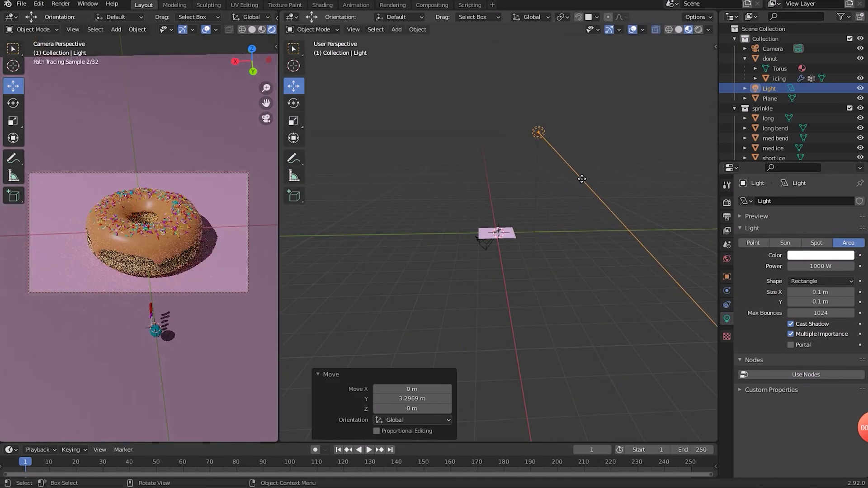